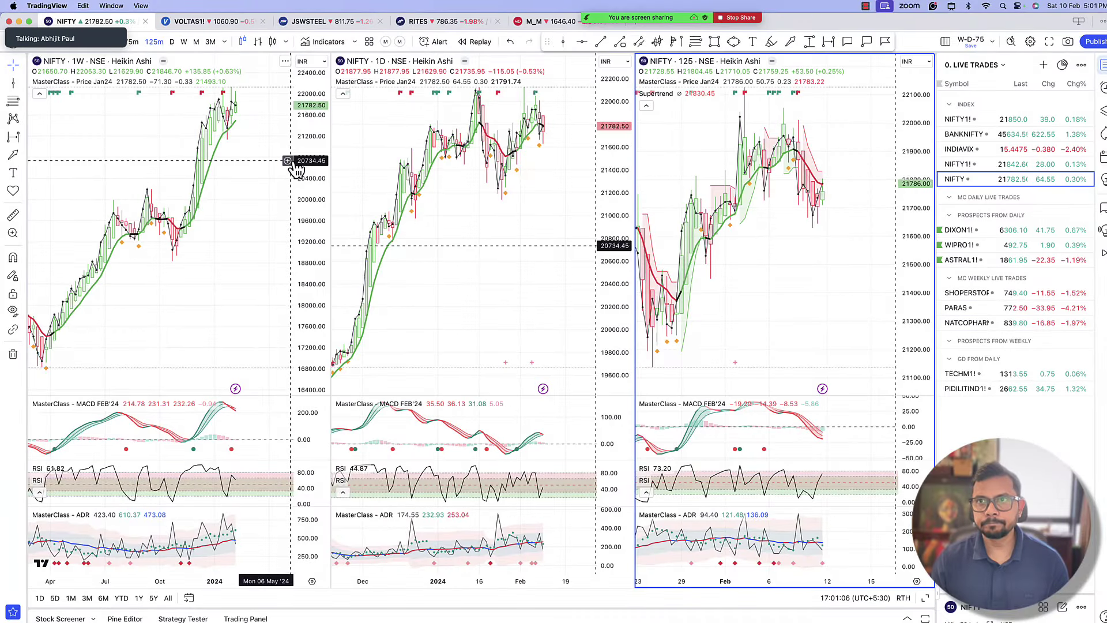
Move the Zoom panel aside and set the right-hand NIFTY chart to 75m bars.
left_click_drag(84, 32, 262, 46)
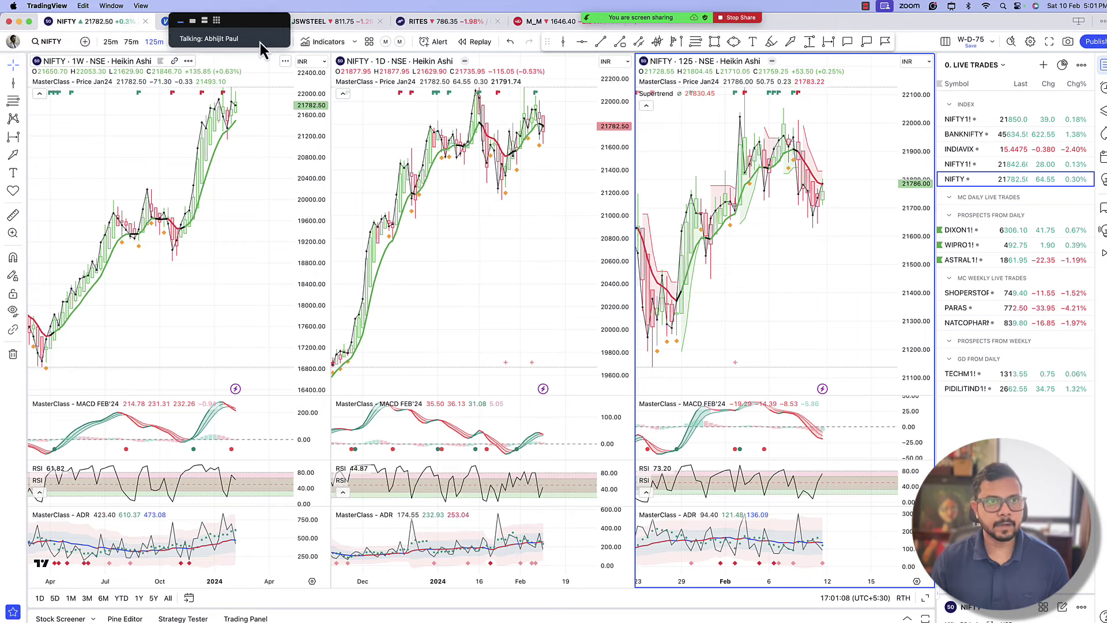
left_click(127, 44)
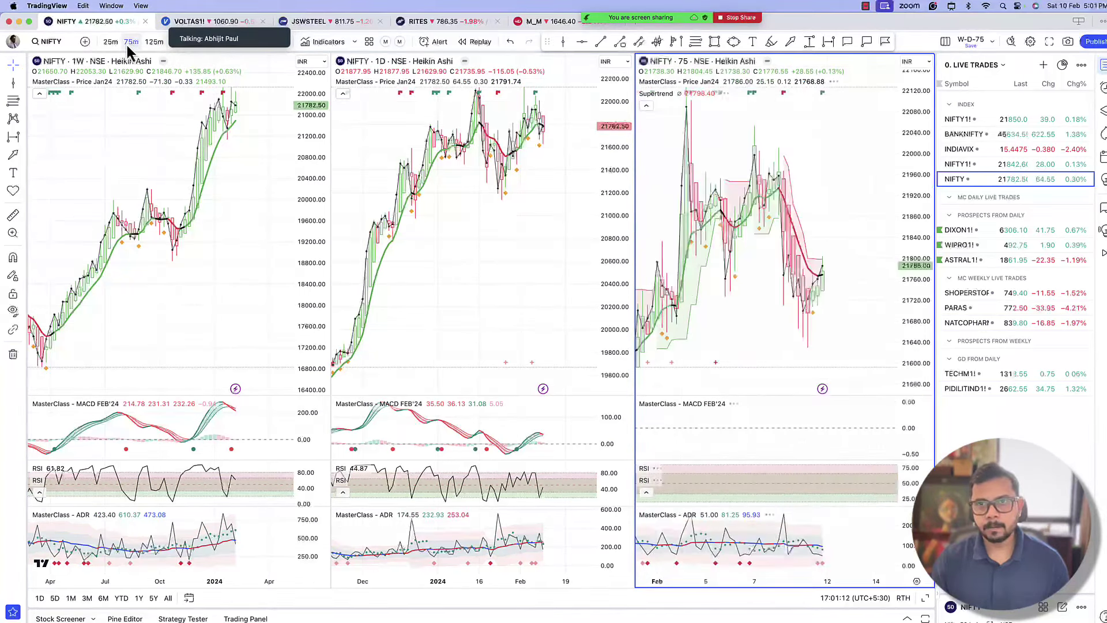
mouse_move(674, 99)
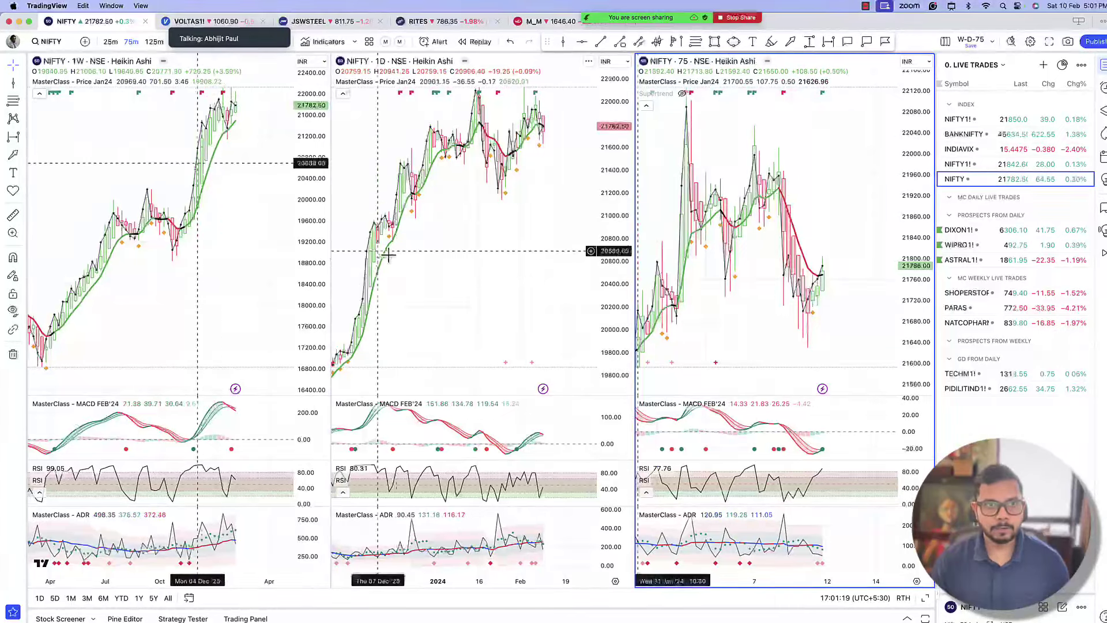
scroll(228, 254, "up", 5)
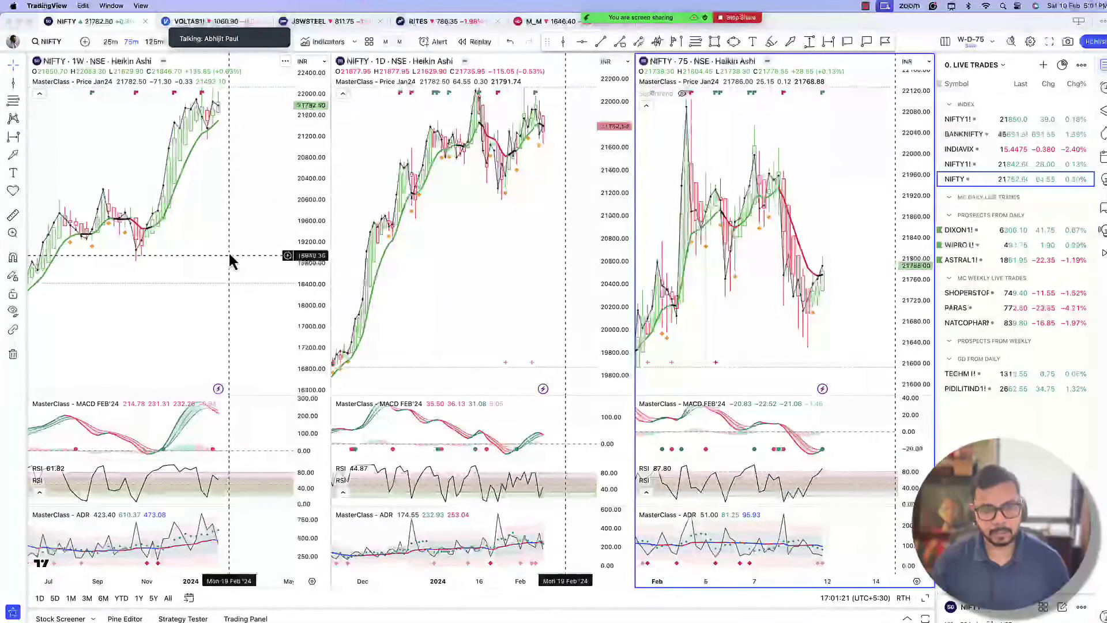
left_click_drag(190, 91, 230, 130)
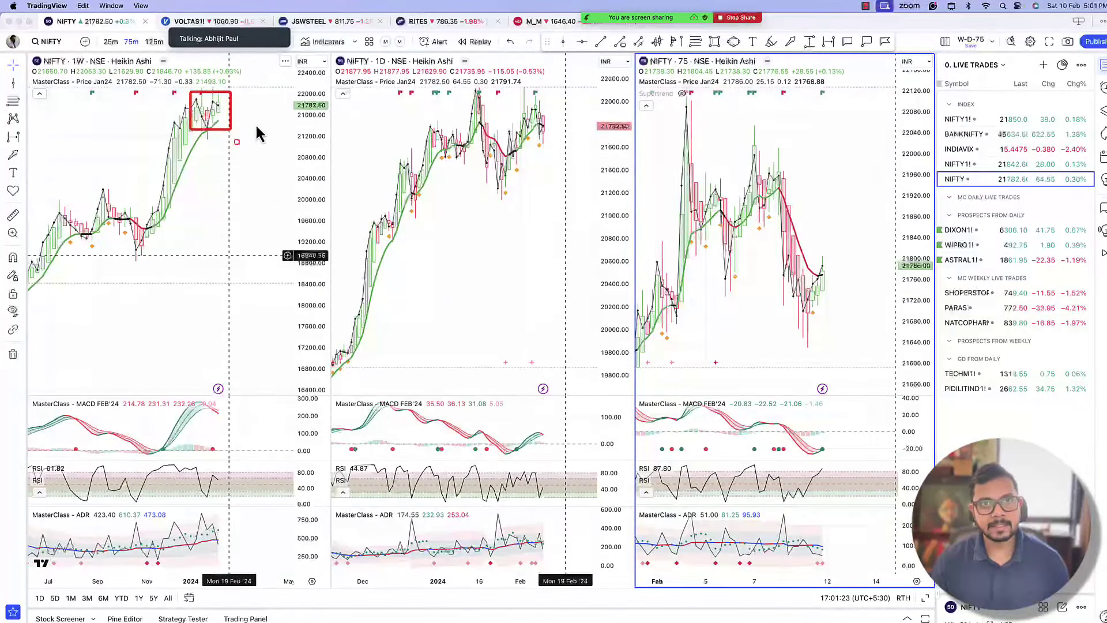
mouse_move(427, 91)
left_mouse_down()
mouse_move(542, 108)
mouse_move(562, 184)
left_mouse_up()
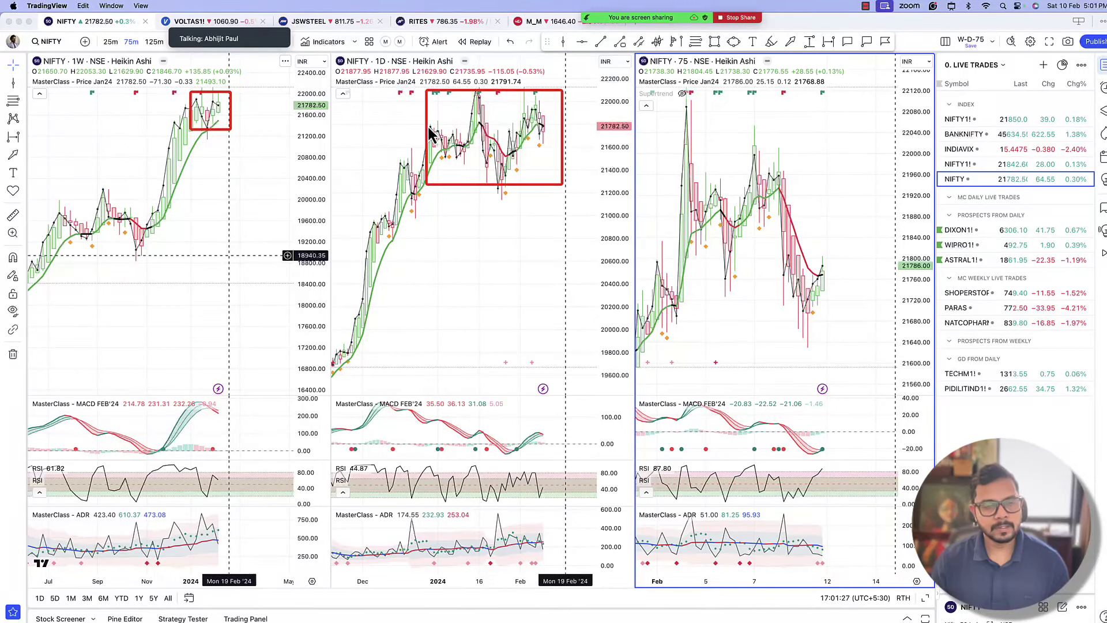
mouse_move(428, 124)
left_mouse_down()
mouse_move(493, 125)
mouse_move(457, 111)
mouse_move(474, 121)
left_mouse_up()
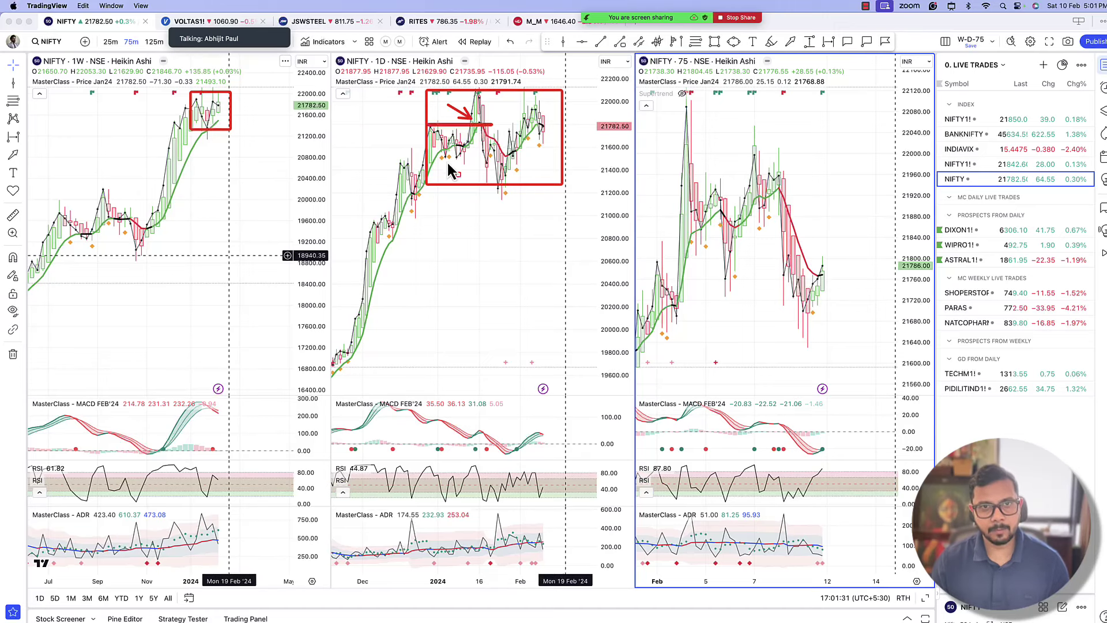
mouse_move(444, 158)
left_mouse_down()
mouse_move(499, 157)
mouse_move(487, 174)
left_mouse_up()
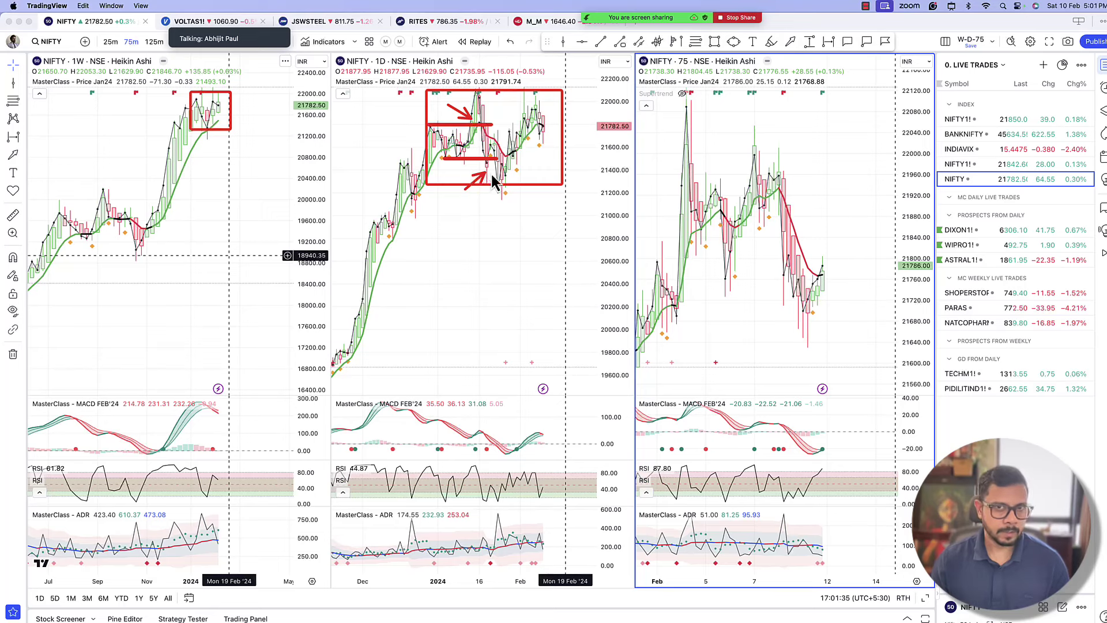
mouse_move(542, 55)
left_mouse_down()
mouse_move(526, 85)
mouse_move(568, 112)
mouse_move(552, 137)
left_mouse_up()
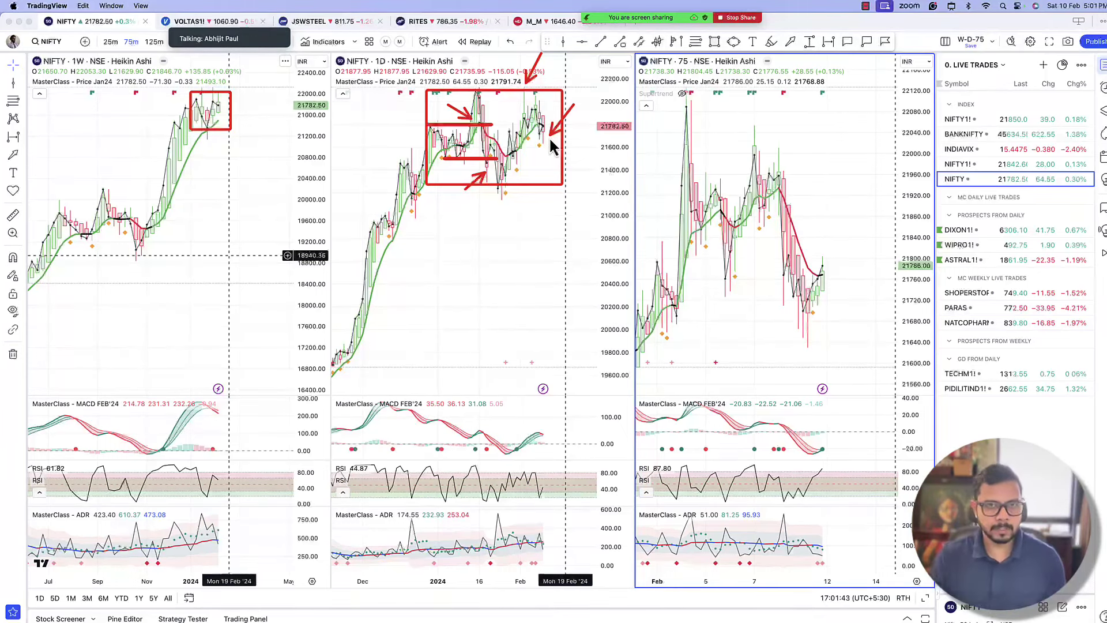
key("super+alt+h")
scroll(515, 257, "up", 5)
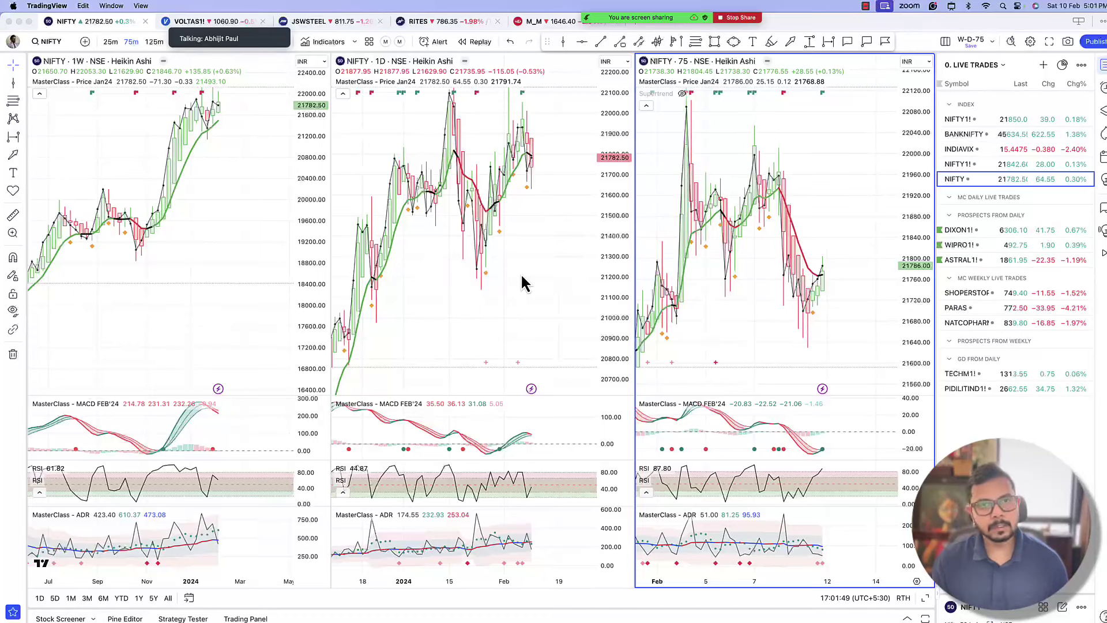
Draw red arrows at the daily candles and MACD crossover, then the weekly candles and MACD lines.
left_click_drag(545, 228, 520, 185)
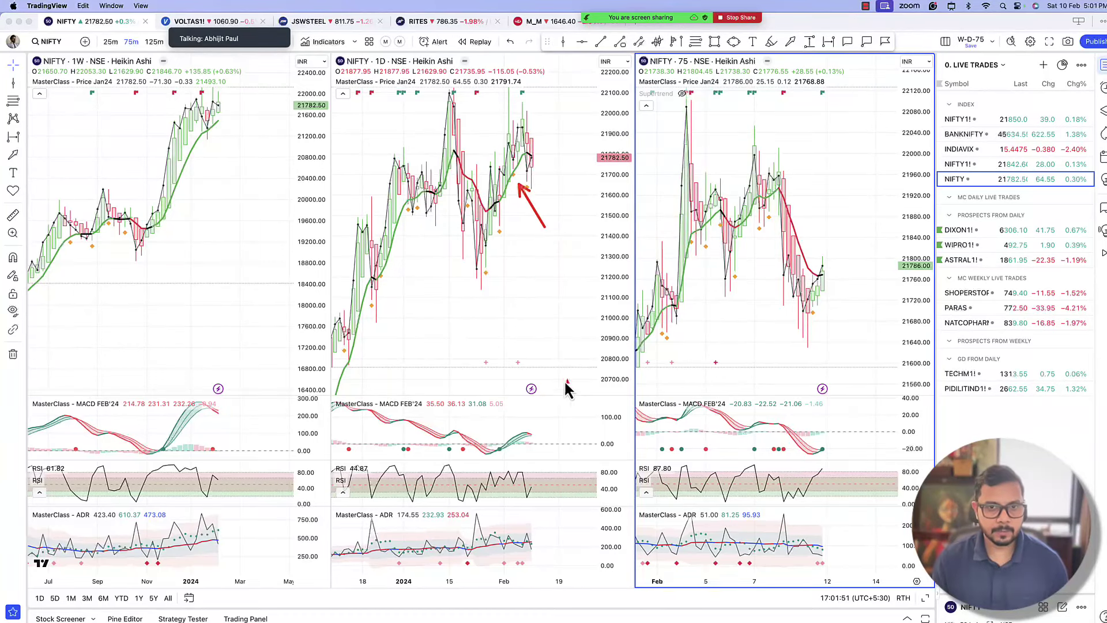
left_click_drag(565, 363, 531, 431)
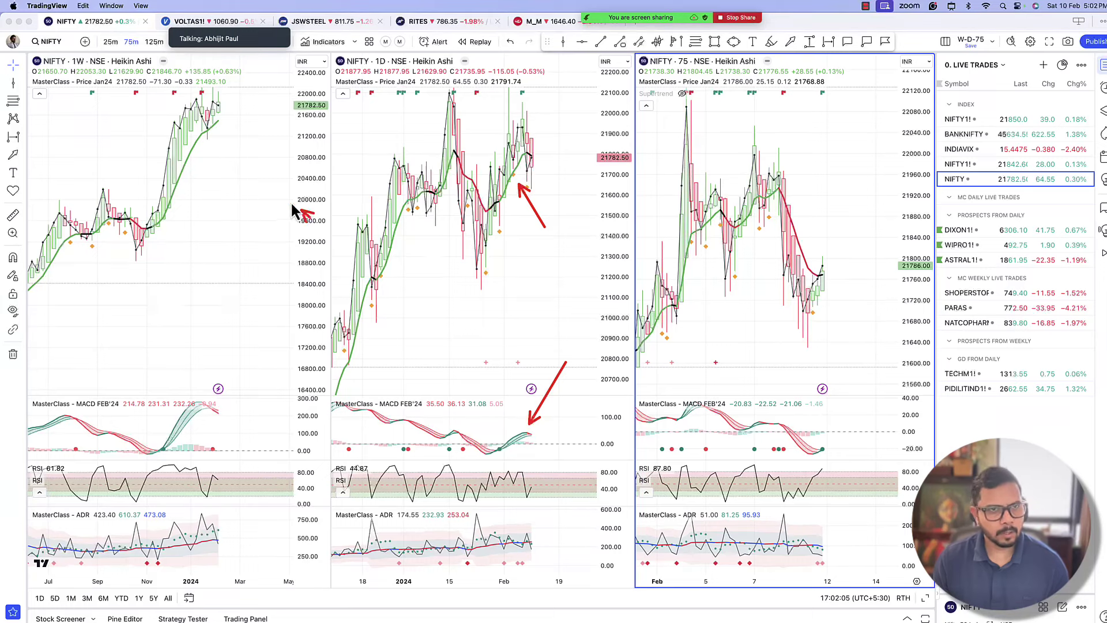
left_click_drag(293, 209, 221, 142)
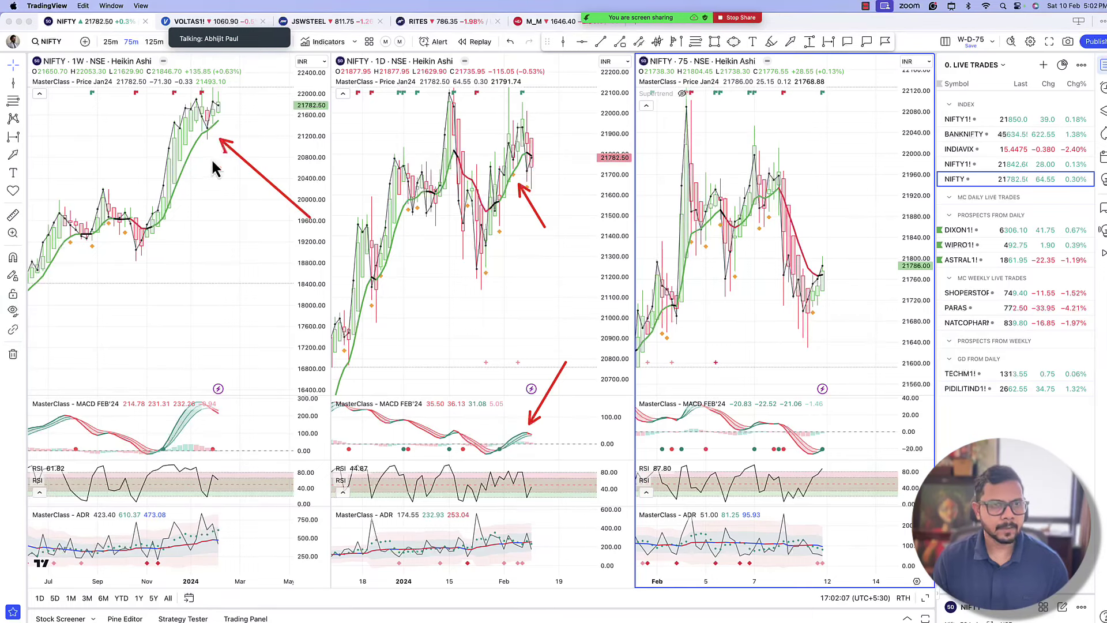
left_click_drag(280, 358, 229, 411)
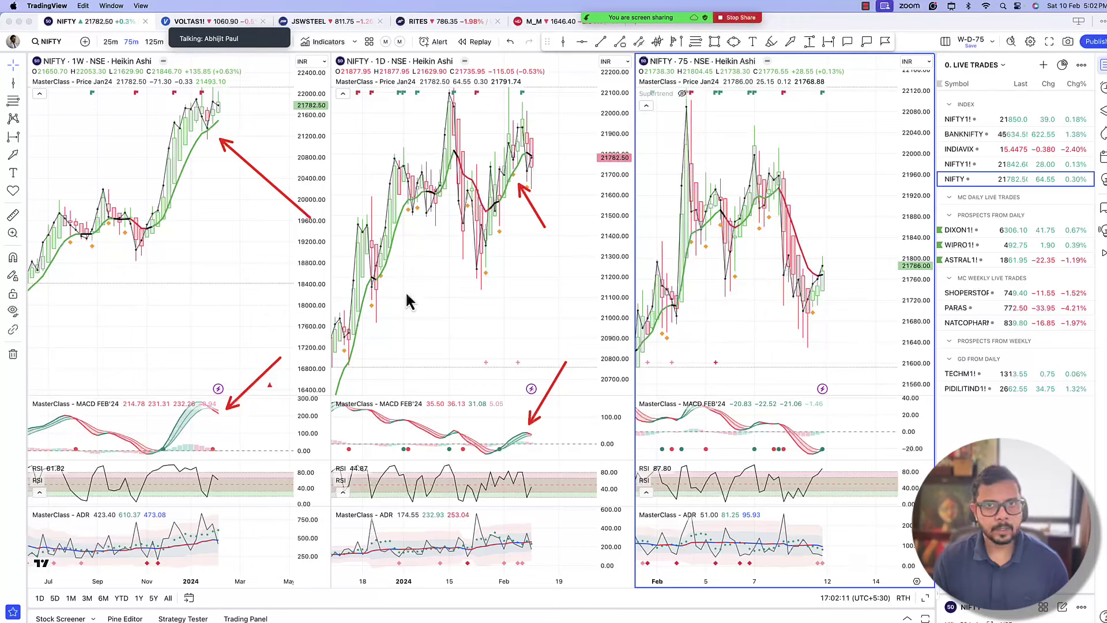
scroll(518, 298, "down", 2)
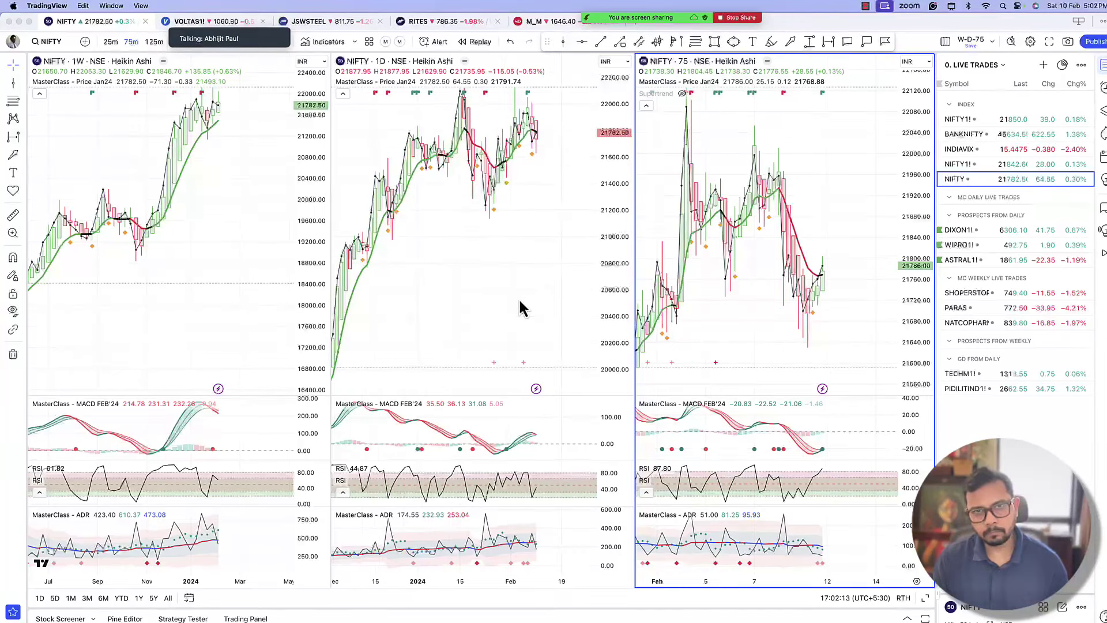
scroll(519, 301, "up", 3)
scroll(520, 302, "up", 1)
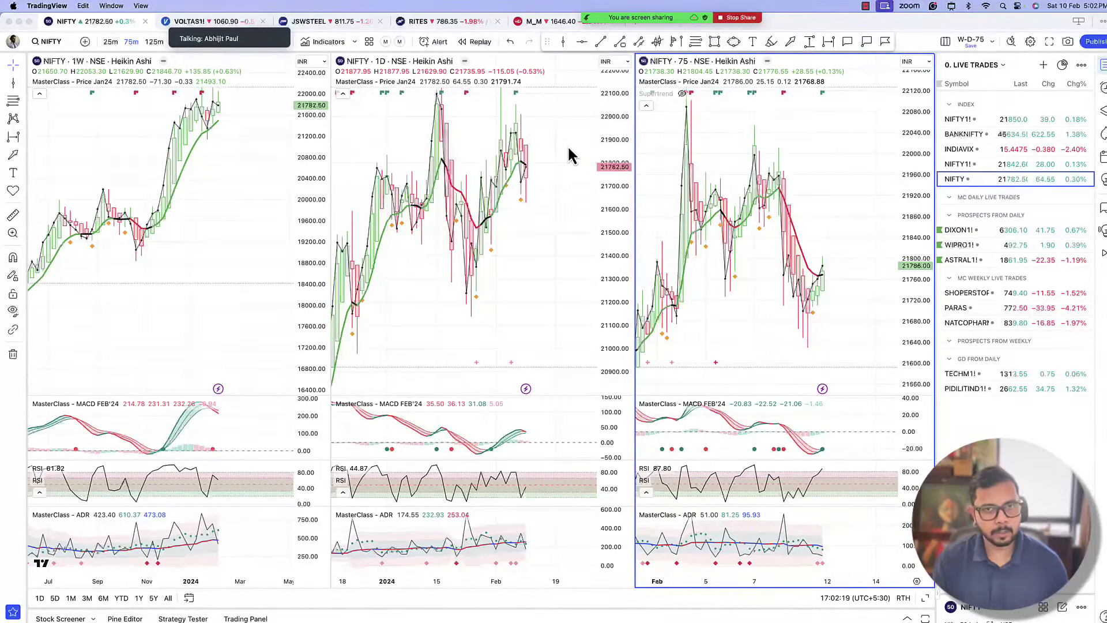
left_click_drag(575, 131, 535, 172)
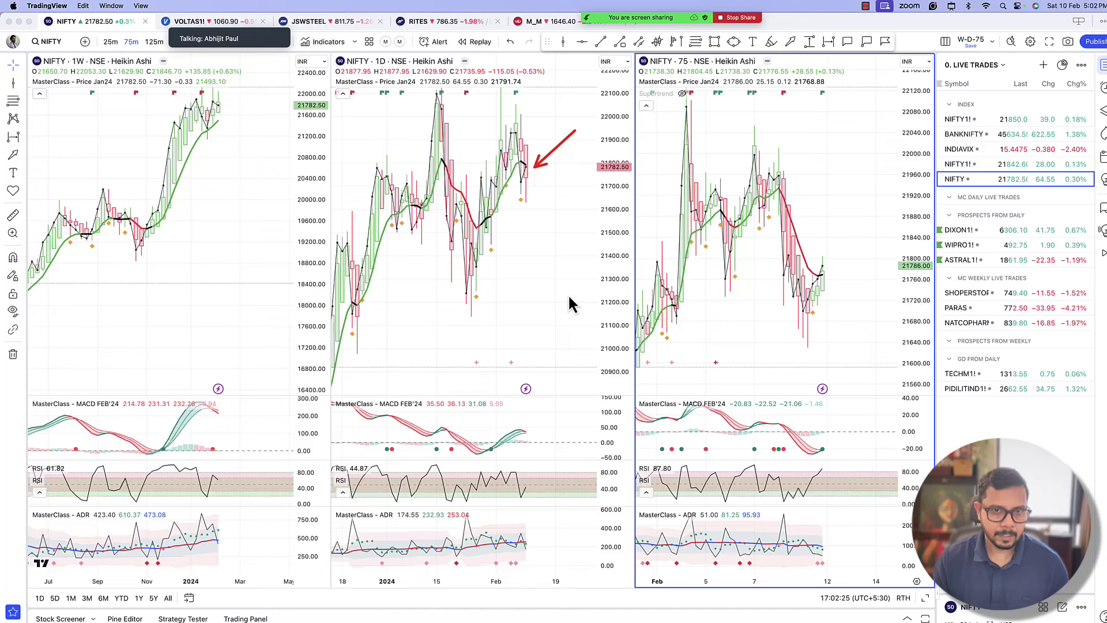
left_click_drag(603, 312, 535, 438)
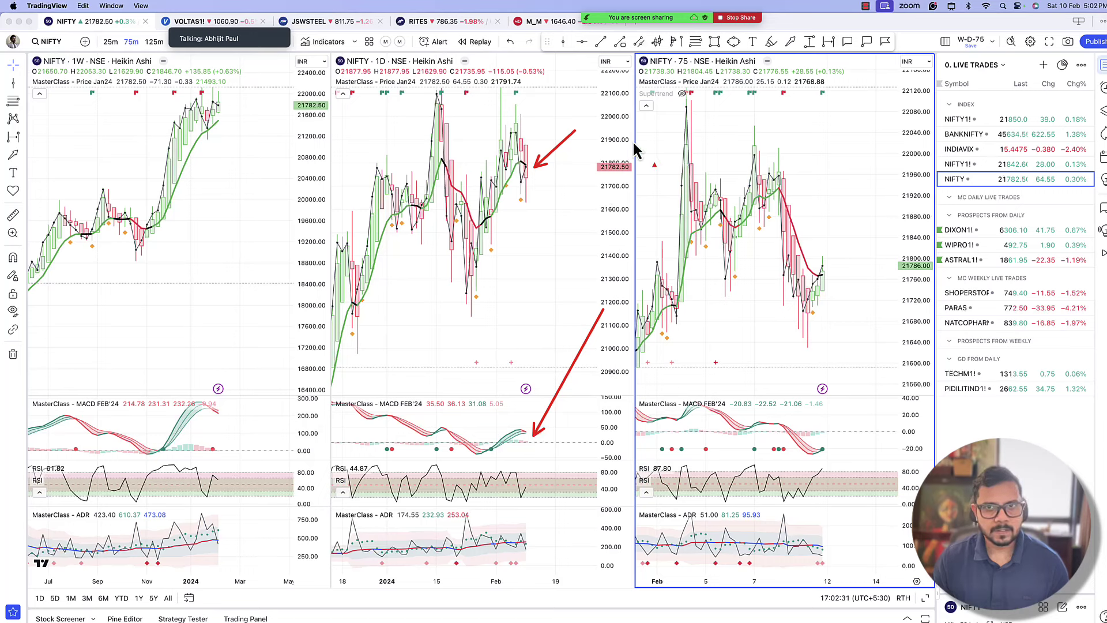
left_click_drag(622, 128, 684, 145)
left_click_drag(841, 186, 818, 252)
left_click_drag(869, 335, 836, 442)
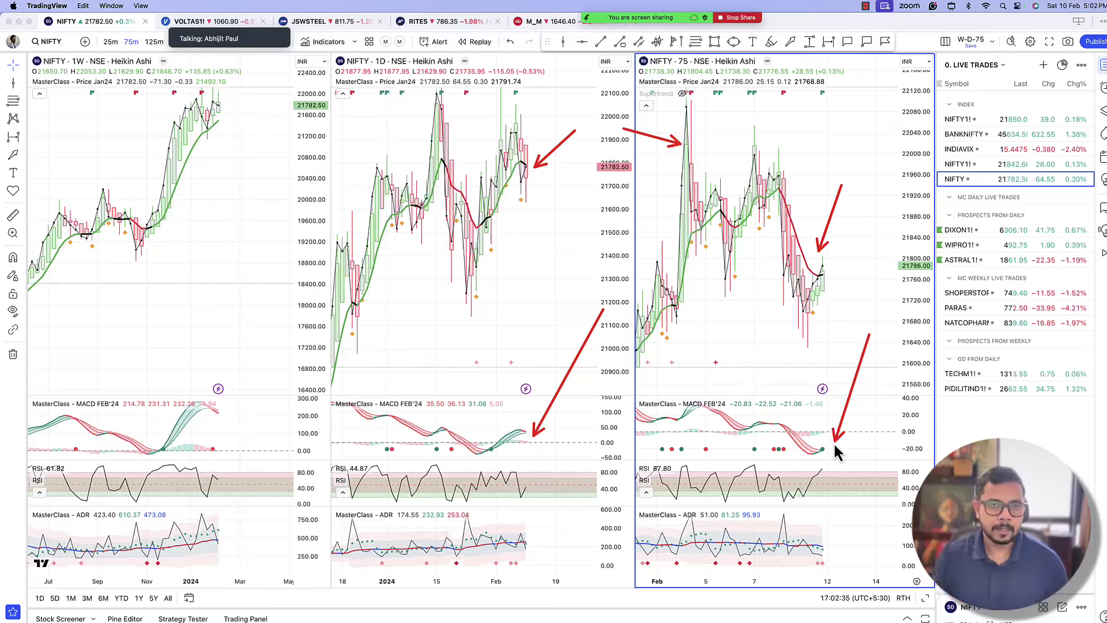
scroll(521, 274, "down", 5)
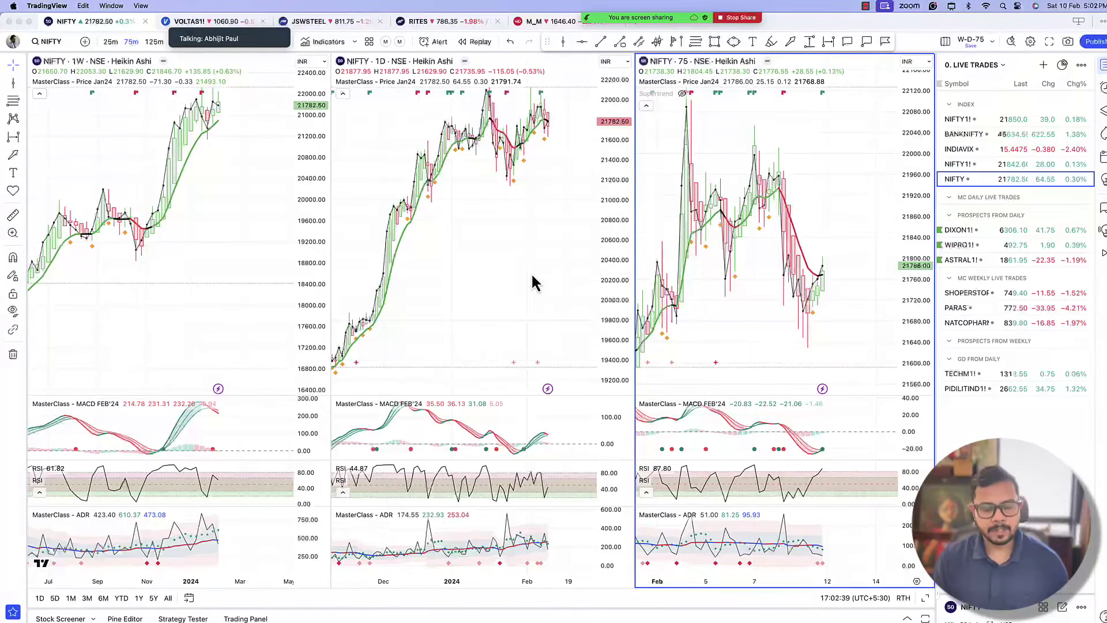
left_click_drag(486, 97, 612, 161)
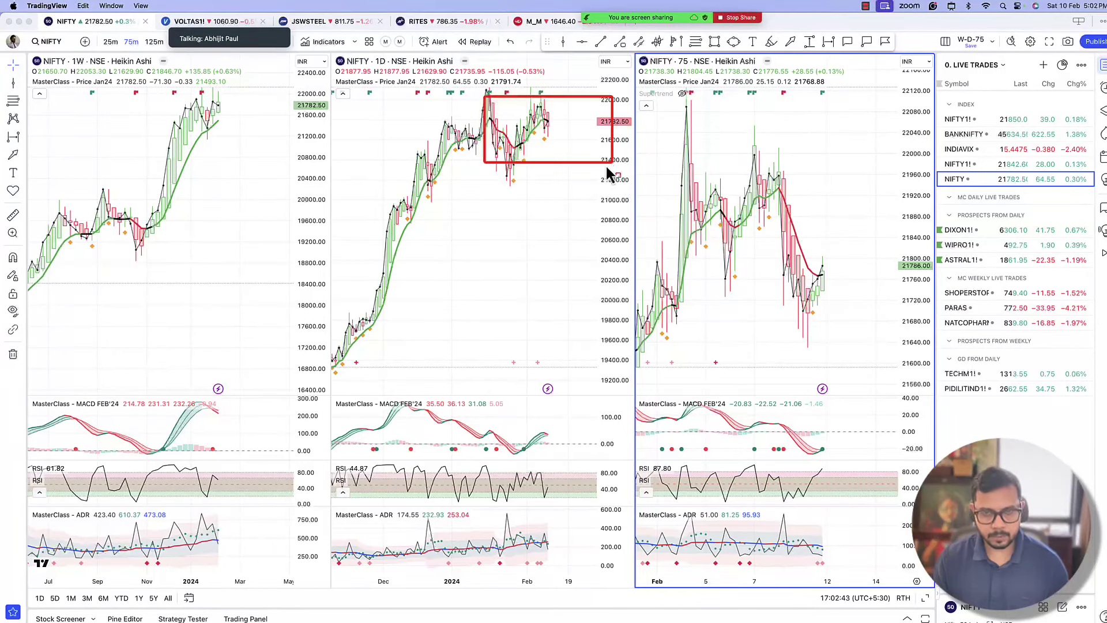
mouse_move(551, 161)
left_mouse_down()
mouse_move(566, 115)
mouse_move(603, 140)
left_mouse_up()
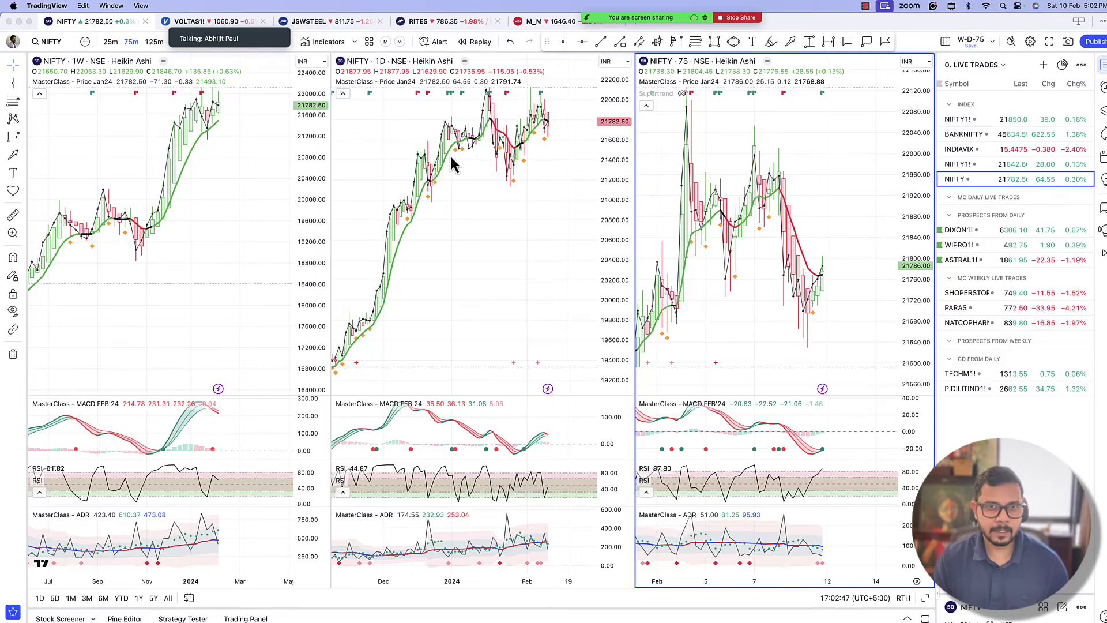
left_click_drag(451, 156, 582, 156)
left_click_drag(466, 93, 598, 94)
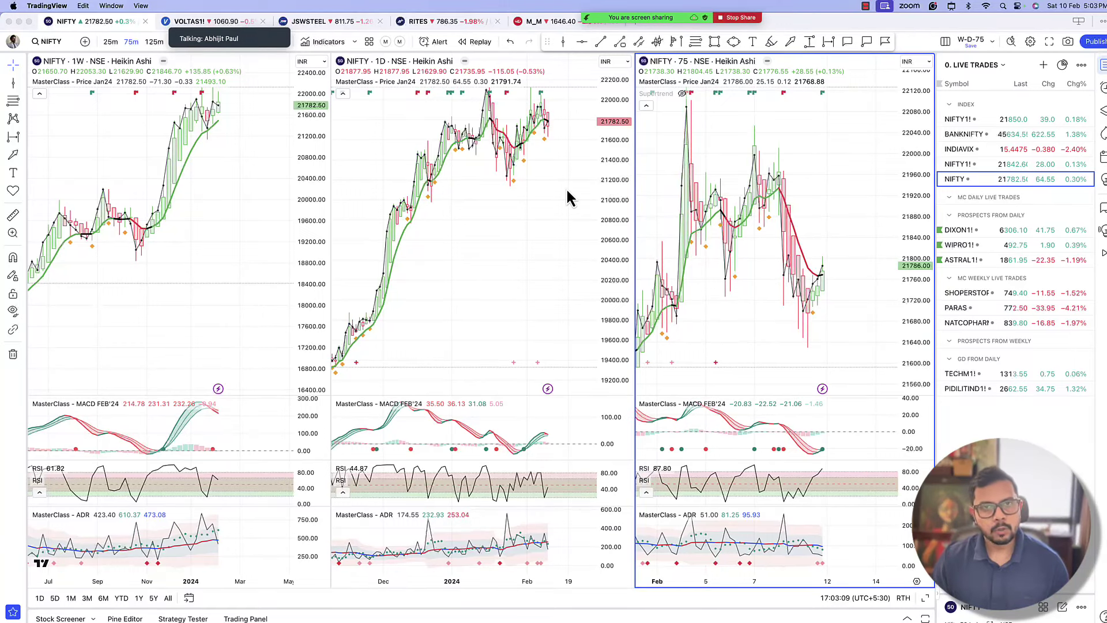
Zoom and scroll the 1D NIFTY chart in on its latest candles.
scroll(568, 191, "up", 5)
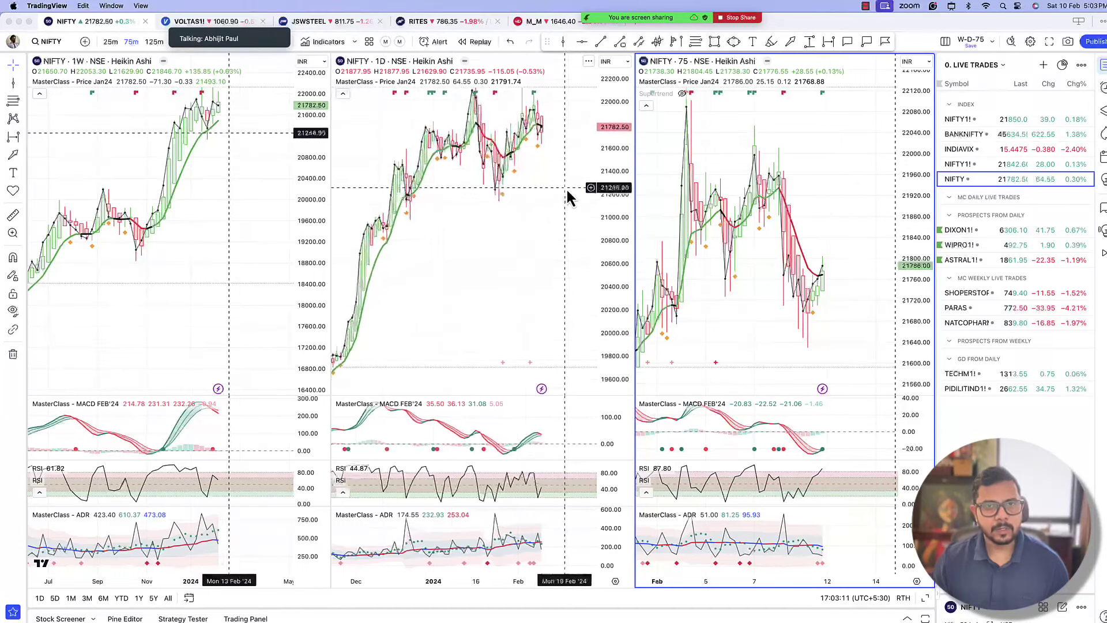
scroll(567, 197, "up", 3)
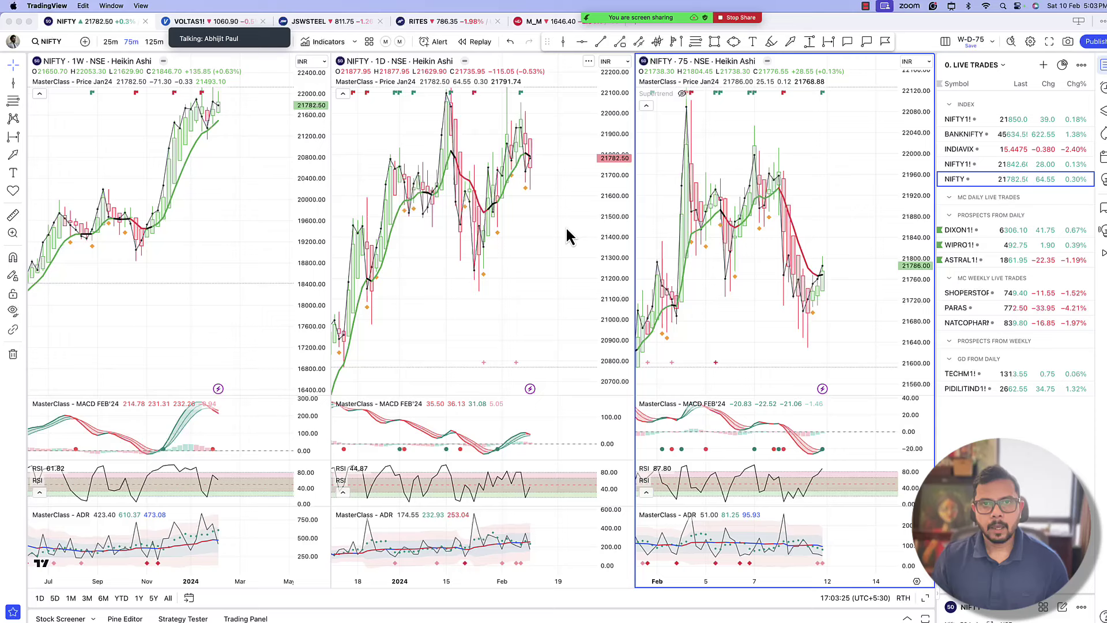
scroll(566, 227, "left", 3)
scroll(565, 231, "up", 3)
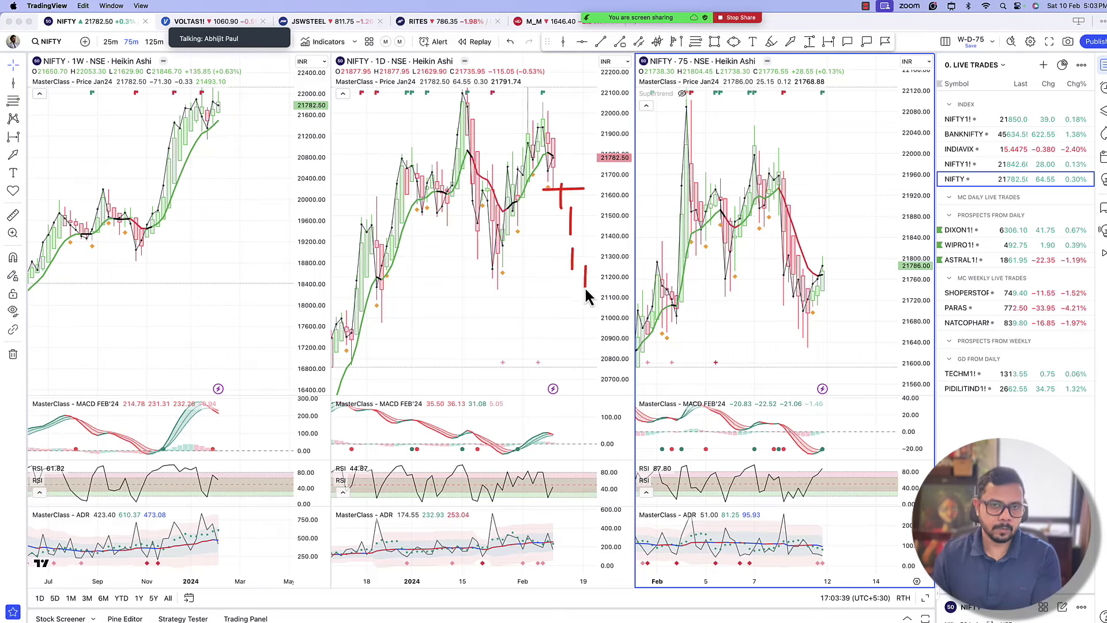
left_click(624, 259)
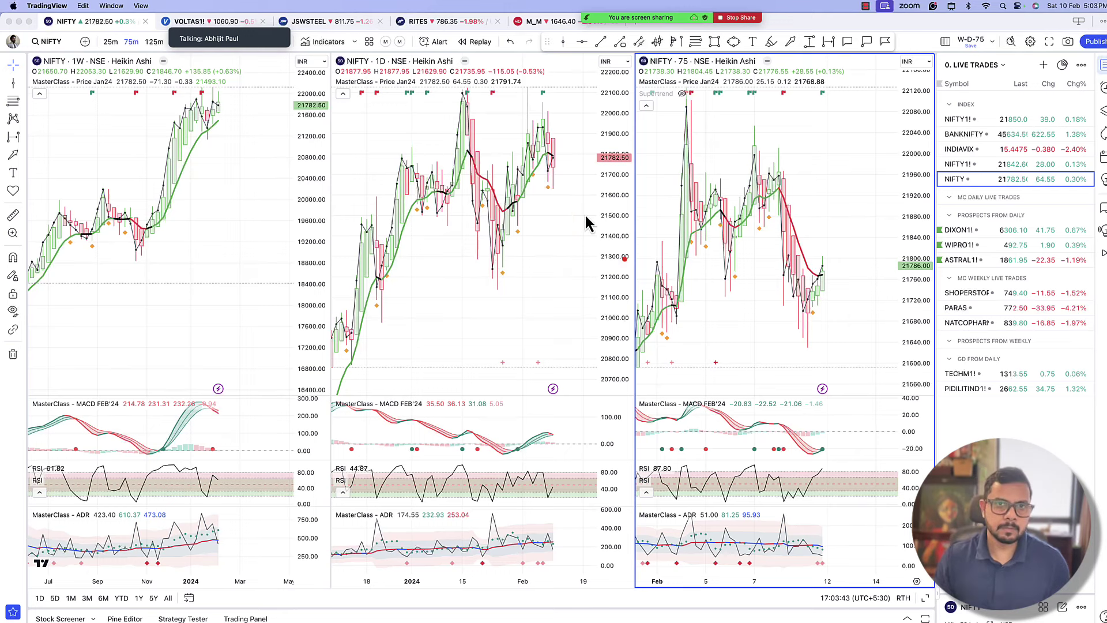
mouse_move(541, 189)
left_mouse_down()
mouse_move(587, 191)
mouse_move(568, 214)
mouse_move(555, 206)
left_mouse_up()
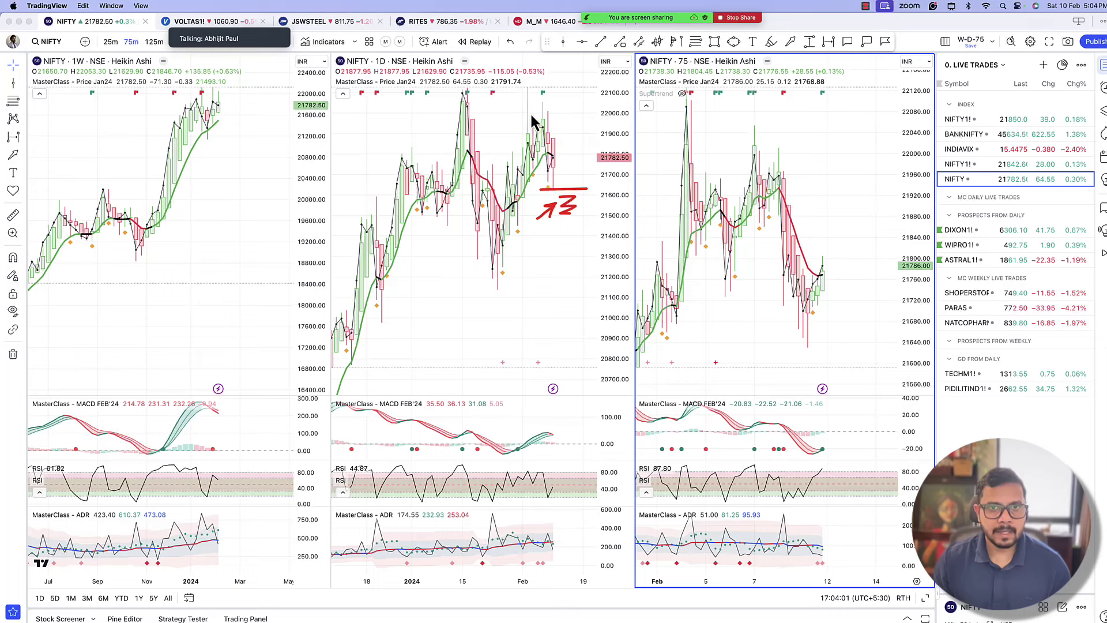
left_click_drag(520, 114, 558, 113)
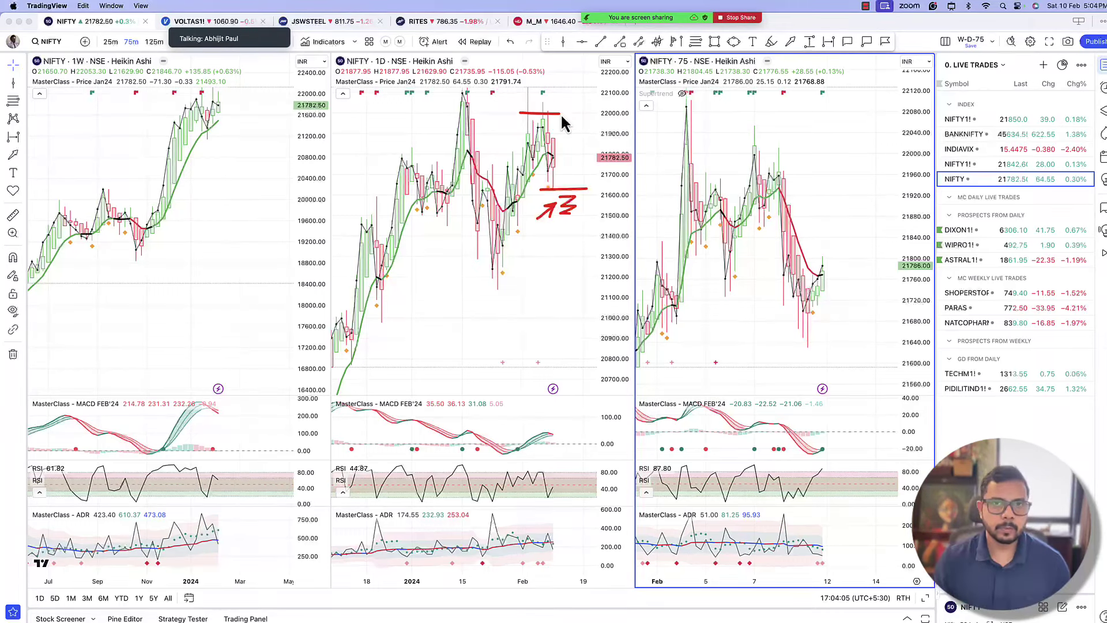
mouse_move(590, 107)
left_mouse_down()
mouse_move(641, 108)
mouse_move(588, 112)
left_mouse_up()
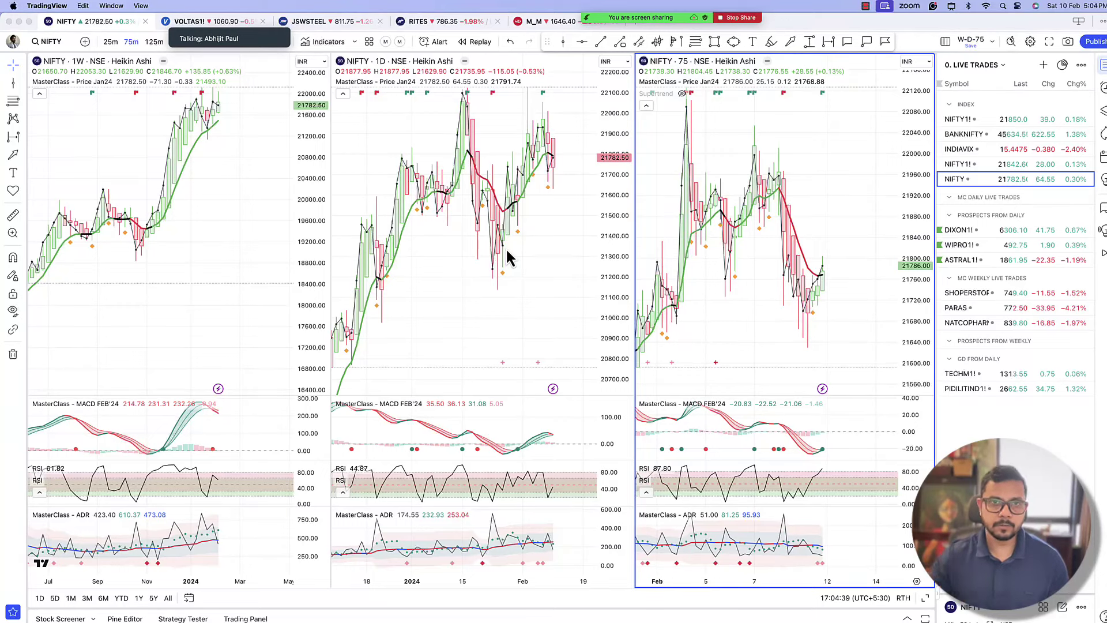
Switch to the 2. SECTORAL INDICES watchlist and load CNX500 on all charts.
left_click(1003, 66)
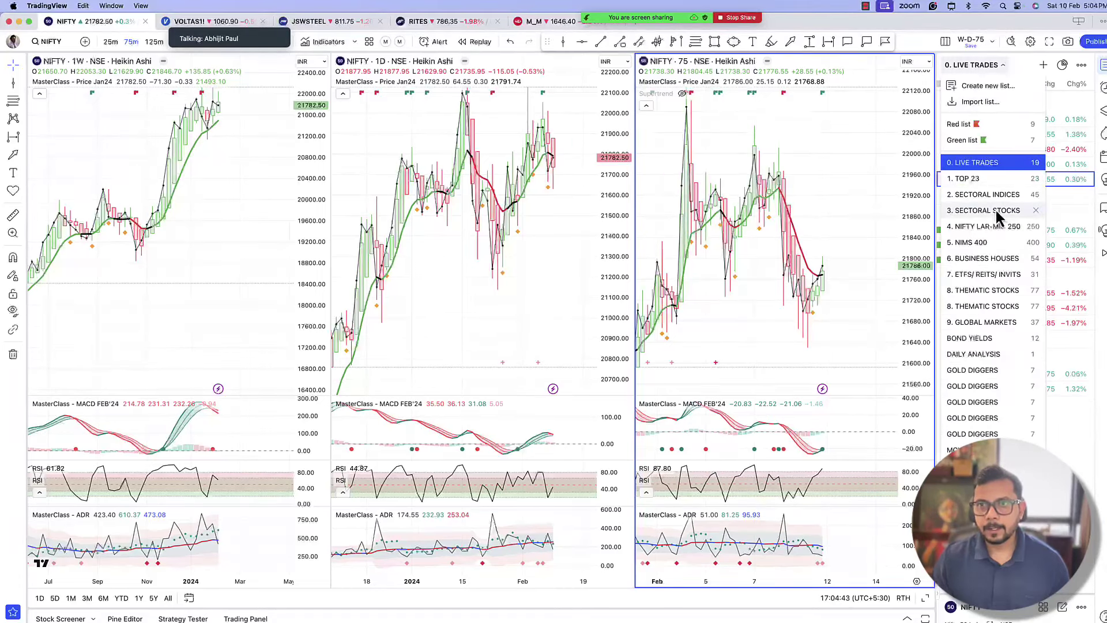
left_click(994, 195)
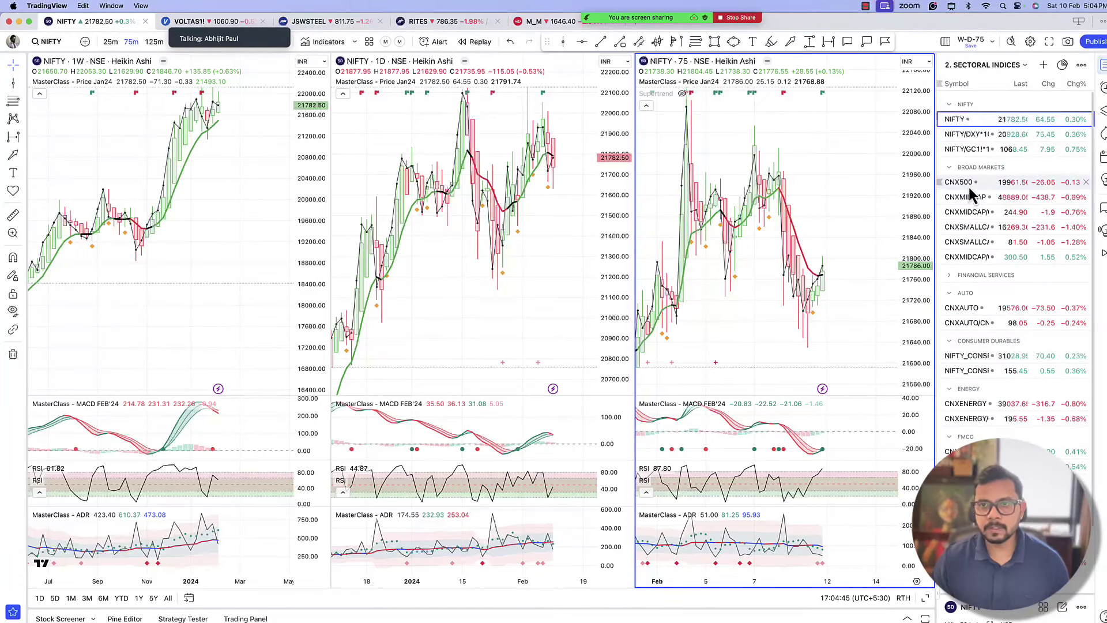
left_click(971, 187)
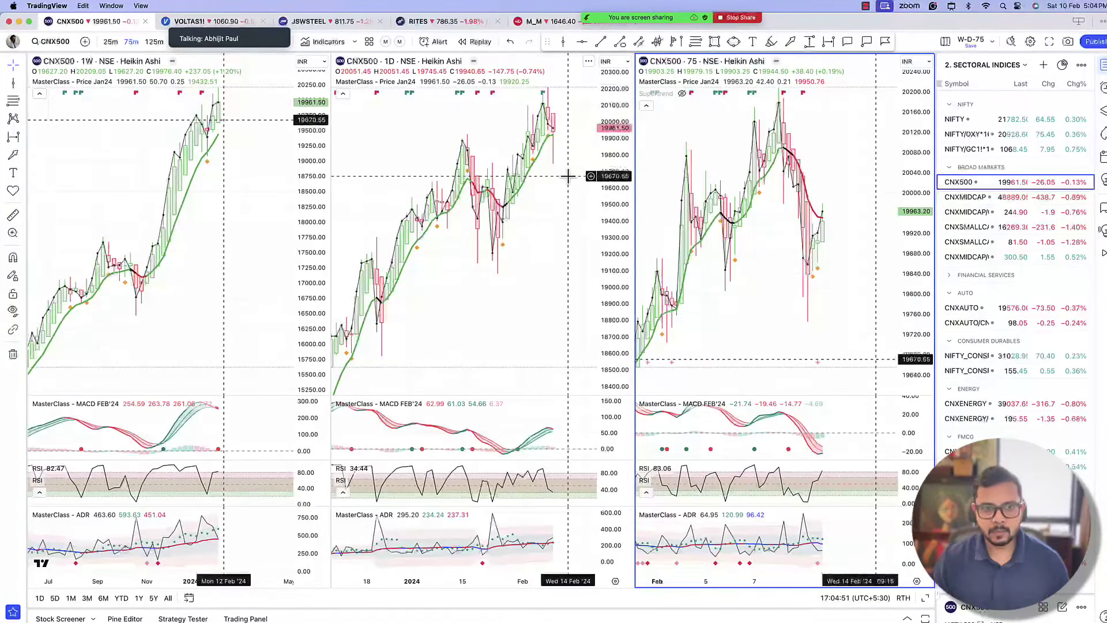
Arrow CNX500's weekly candles near the high, RSI dip and MACD peak, then load CNXMIDCAP.
left_click_drag(185, 105, 220, 97)
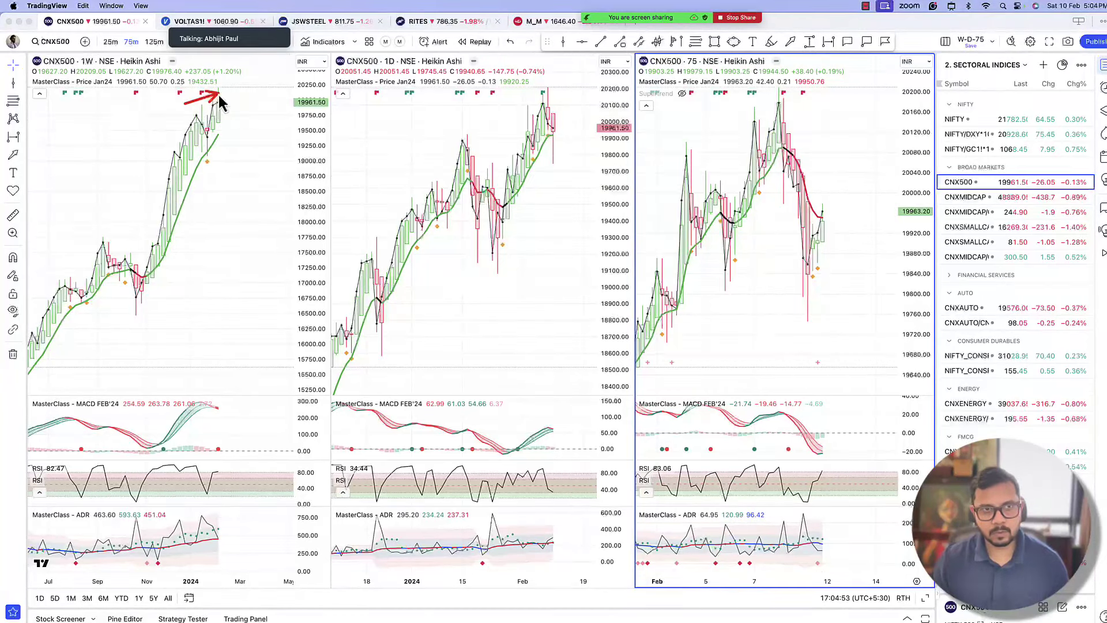
left_click_drag(288, 422, 212, 469)
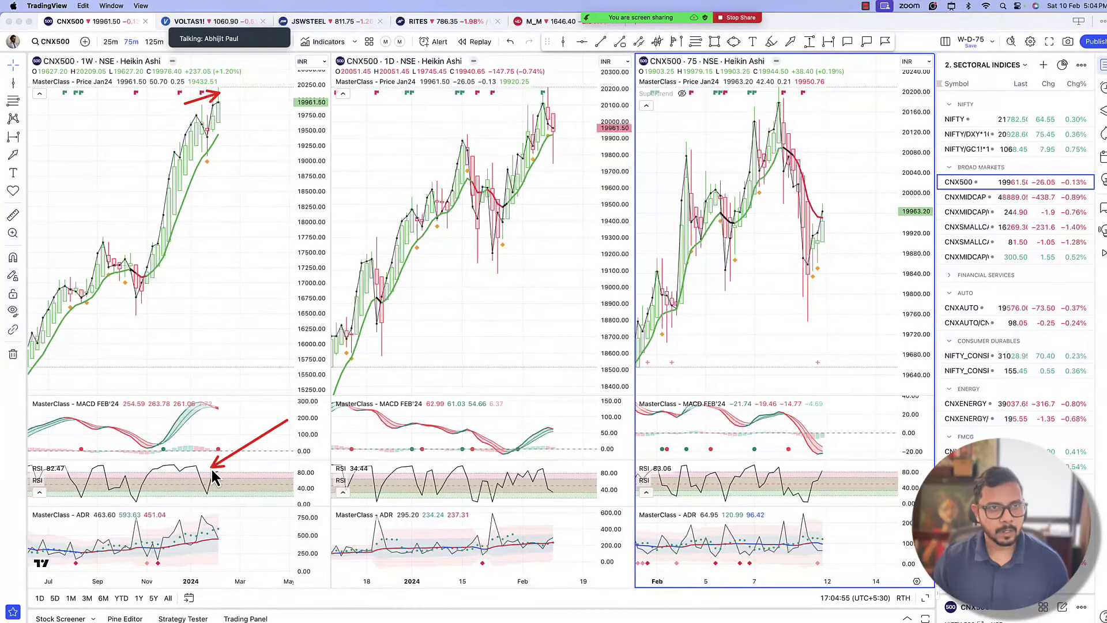
left_click_drag(279, 387, 216, 410)
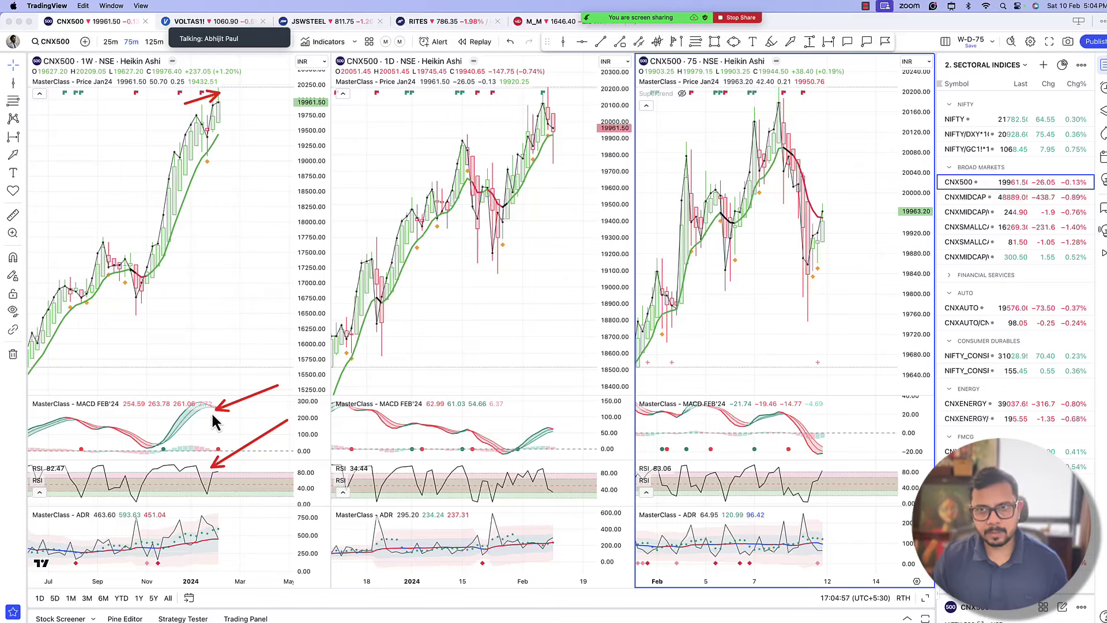
left_click(970, 199)
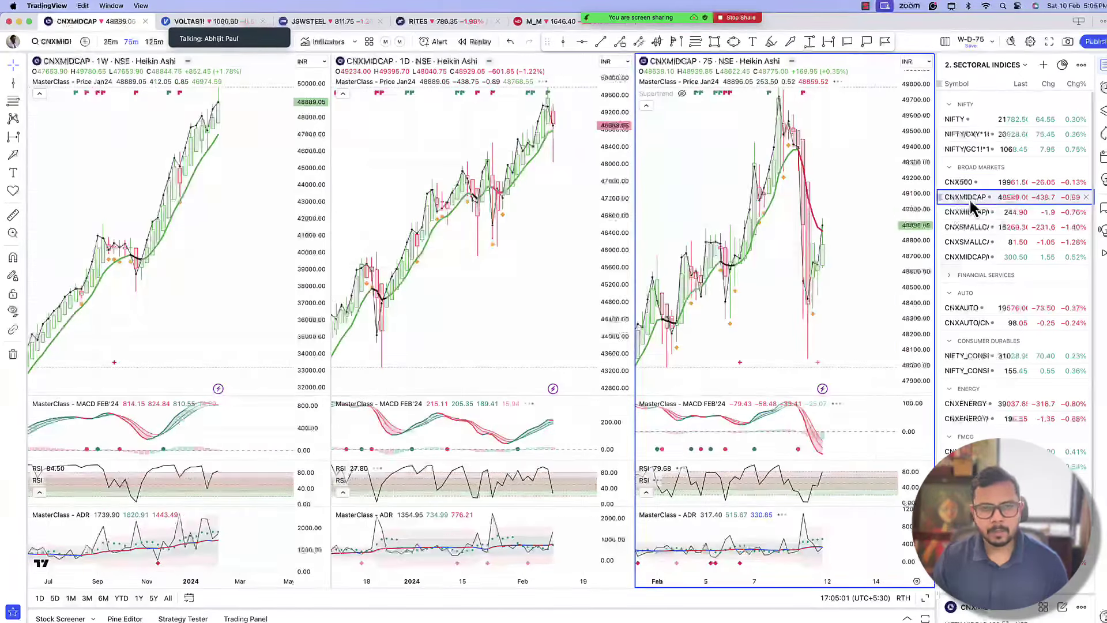
Load CNXSMALLCAP and arrow its latest daily candles, pullback and ADR bars.
left_click(973, 229)
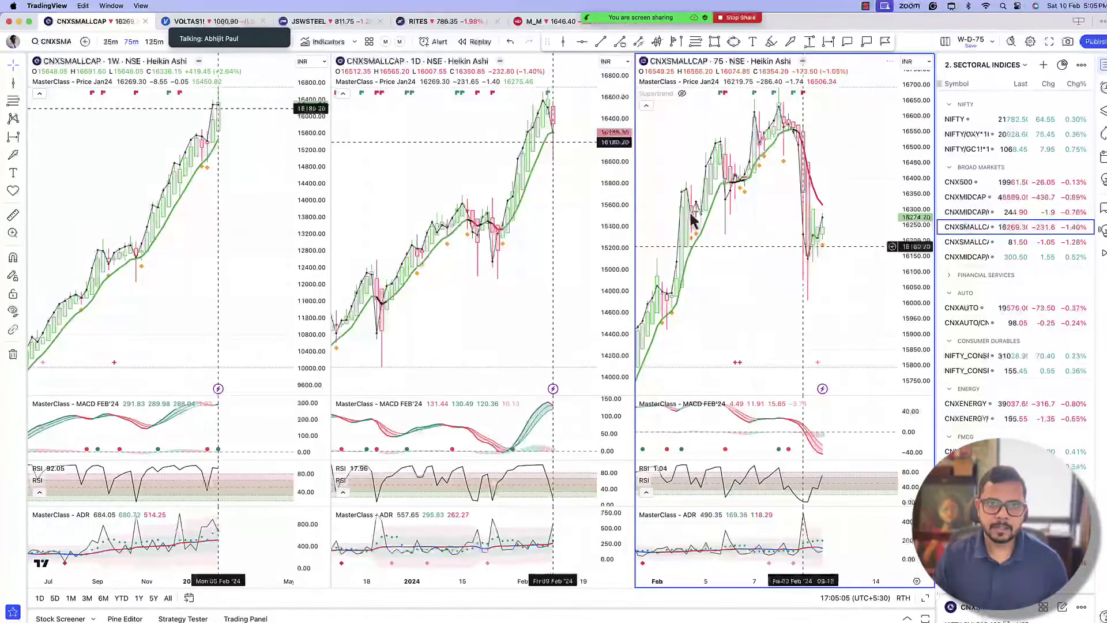
left_click_drag(595, 148, 557, 160)
left_click_drag(589, 100, 559, 102)
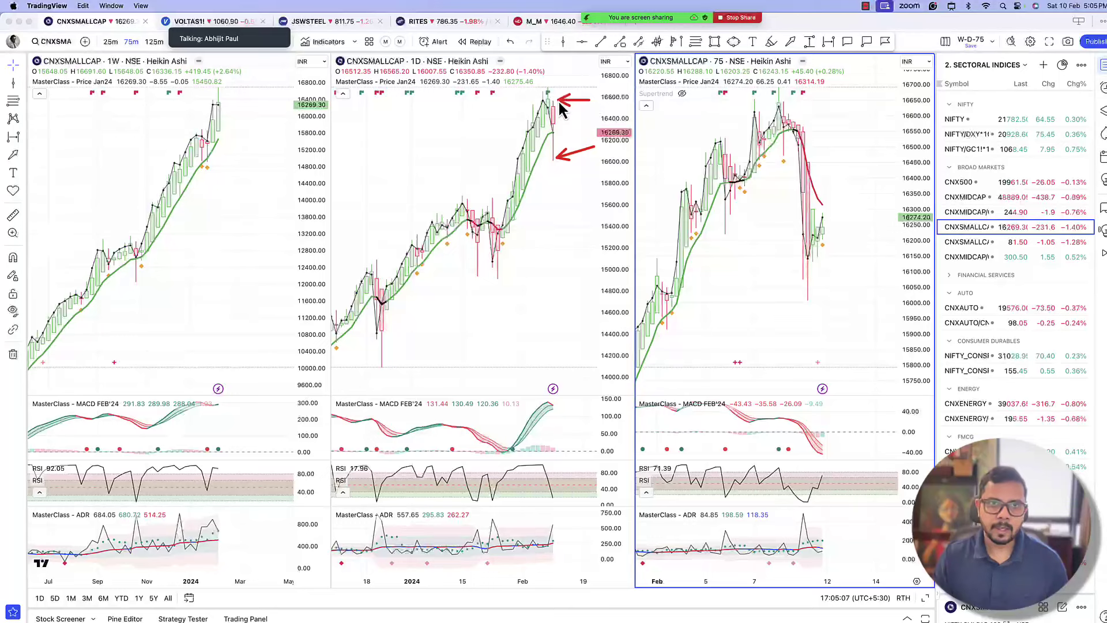
left_click_drag(610, 498, 565, 520)
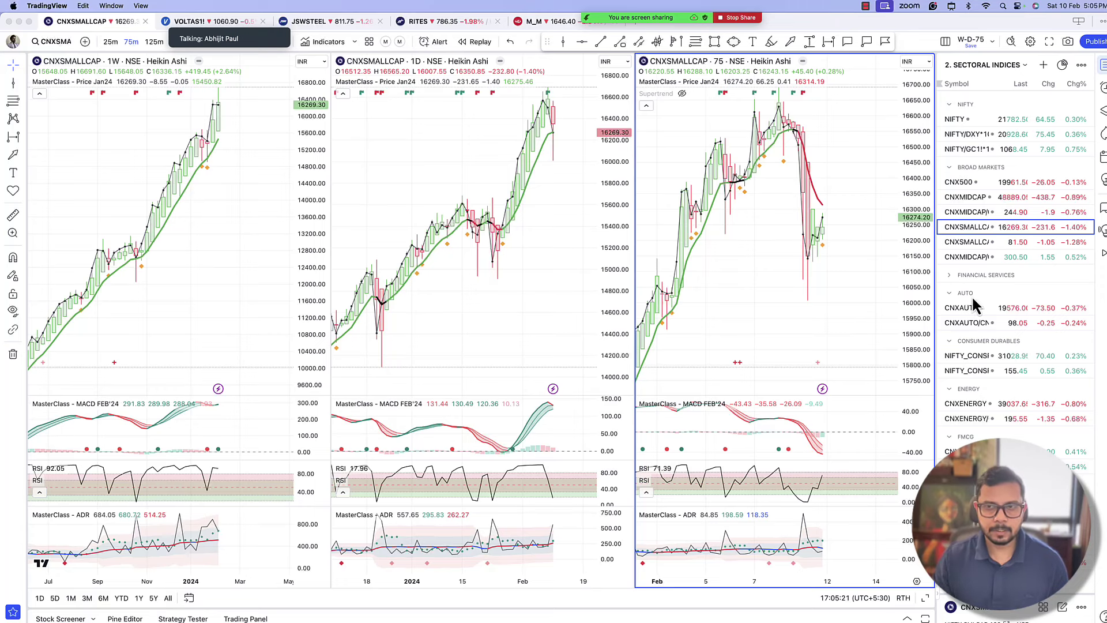
Expand the Financial Services group, then switch to the StockCharts RRG window.
left_click(953, 276)
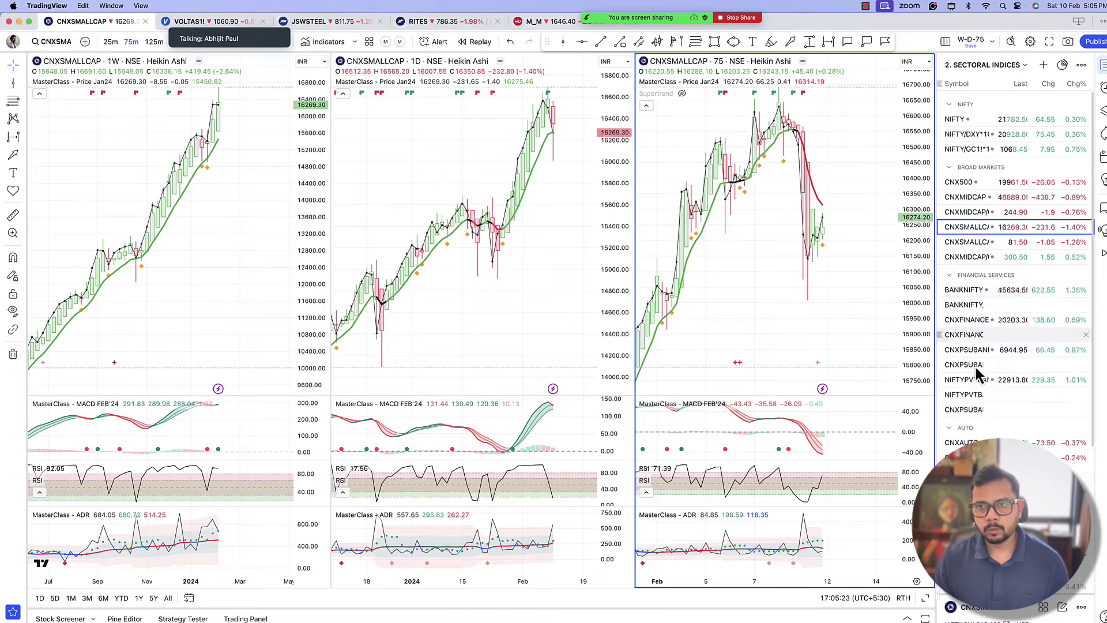
scroll(975, 369, "down", 5)
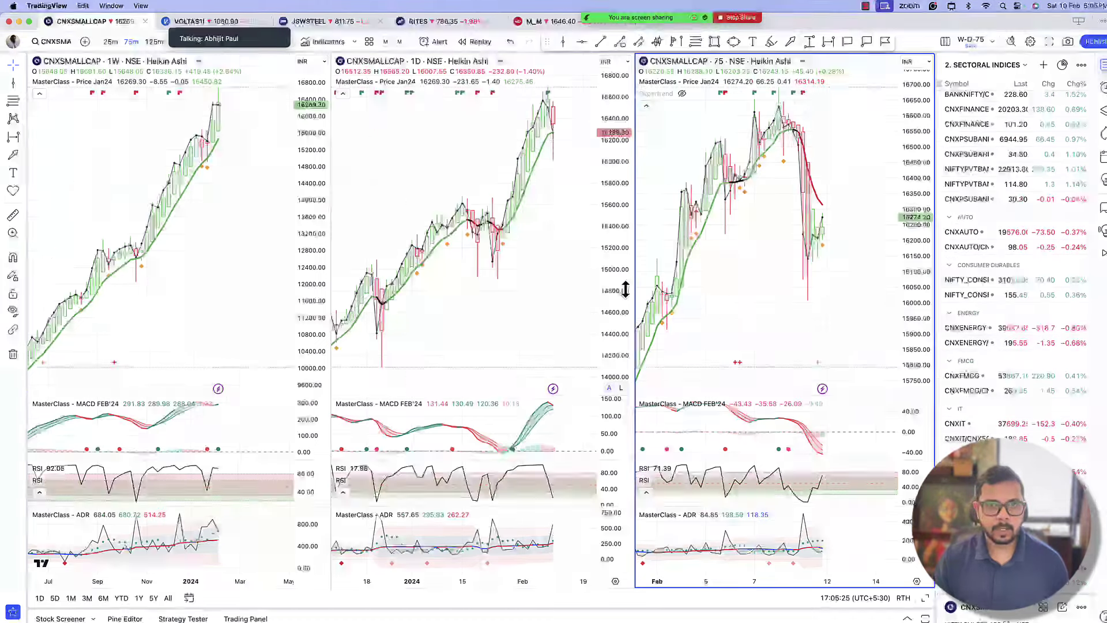
key("ctrl+Up")
left_click(584, 300)
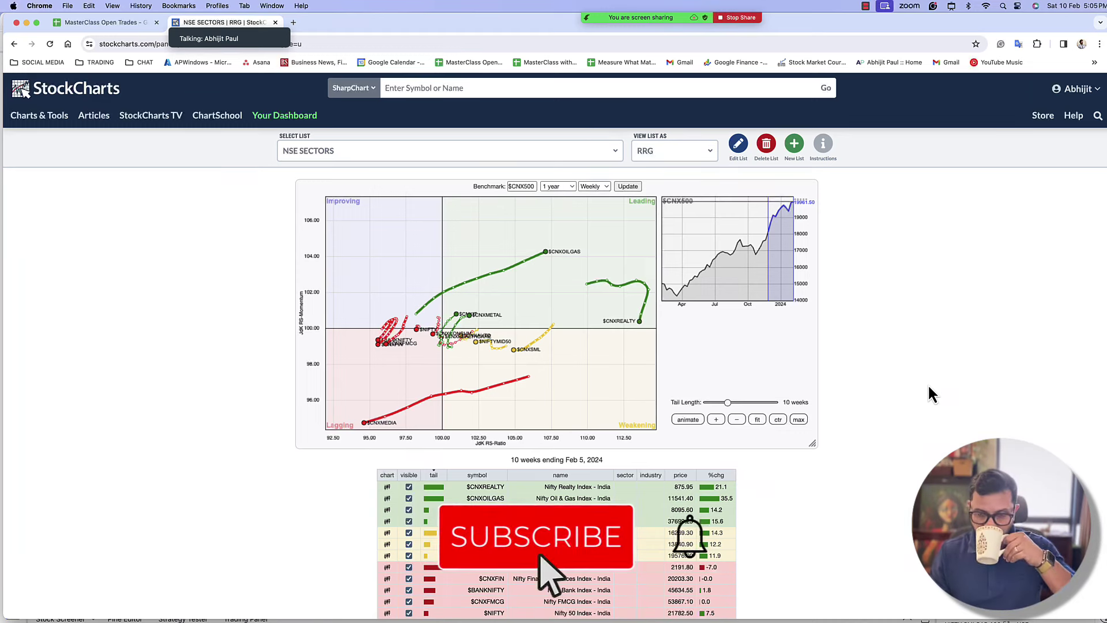
Set the RRG tail length to 1 week and sort the sectors by %chg, highest first.
scroll(928, 386, "down", 2)
scroll(929, 387, "down", 4)
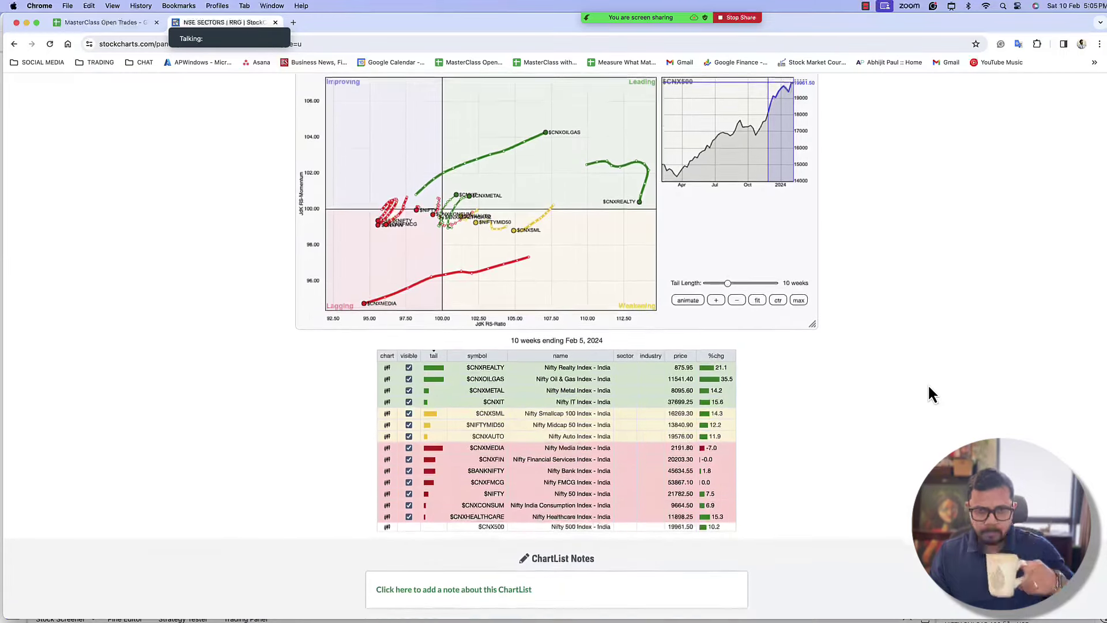
scroll(928, 387, "down", 1)
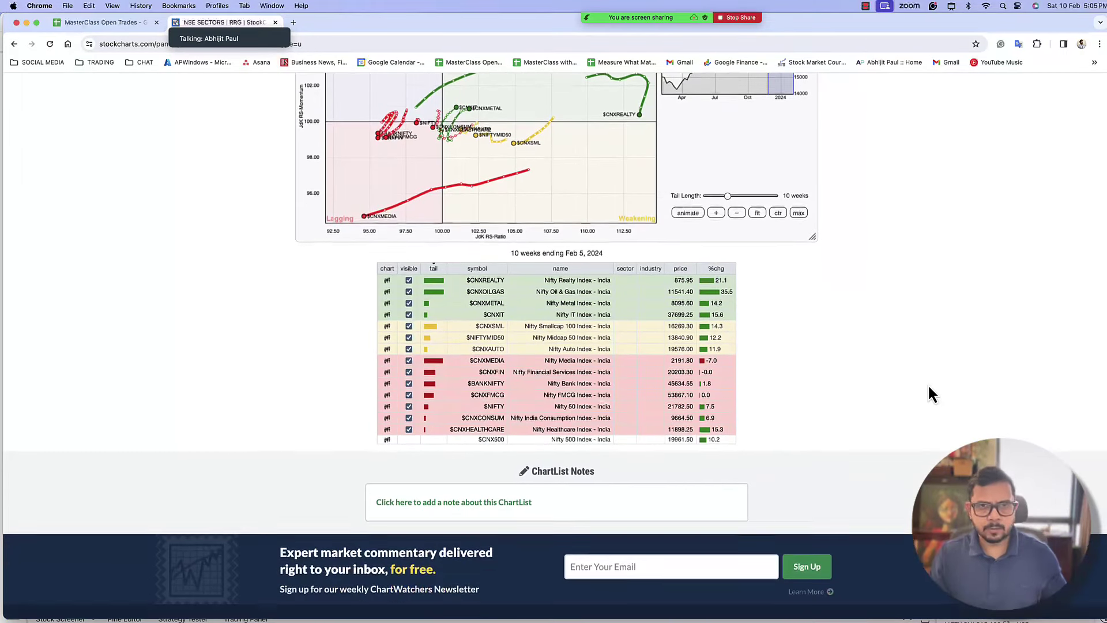
scroll(890, 384, "down", 1)
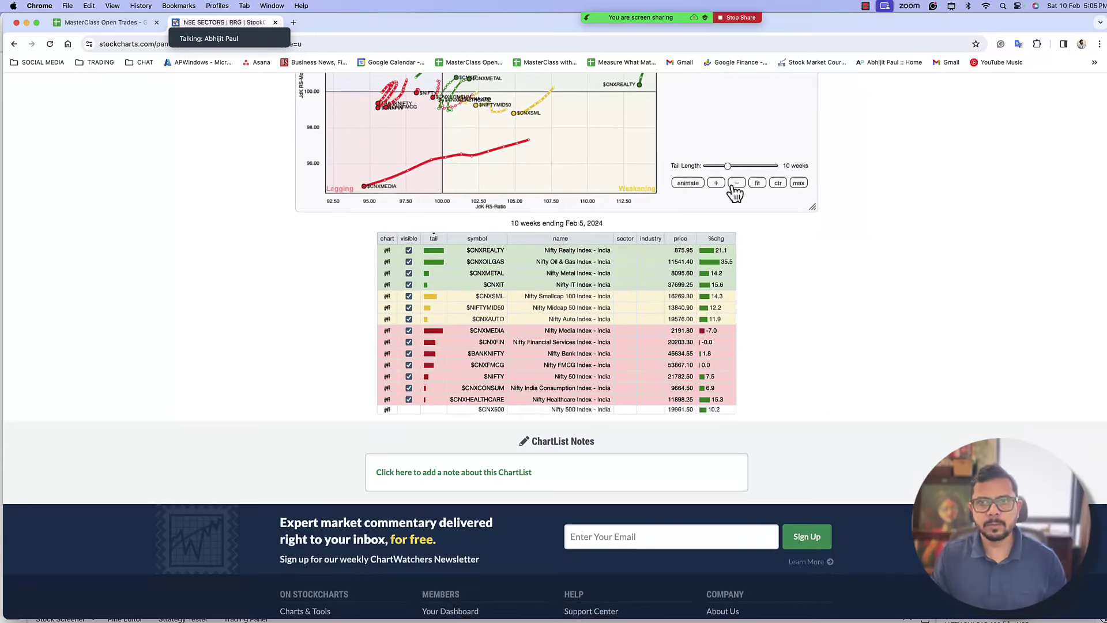
left_click_drag(728, 166, 709, 167)
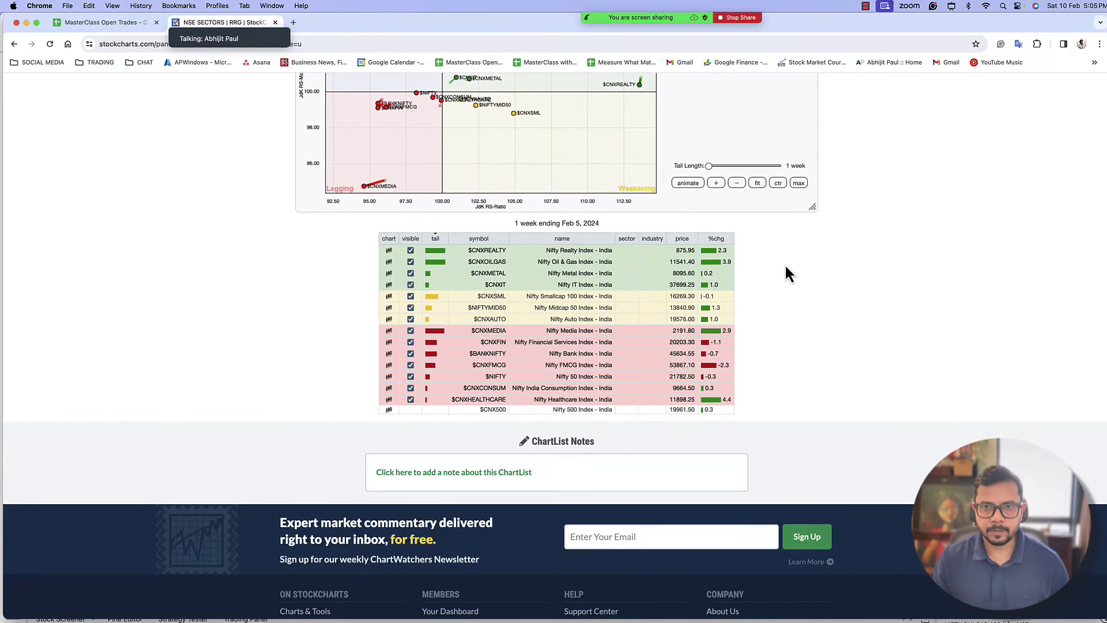
left_click(719, 241)
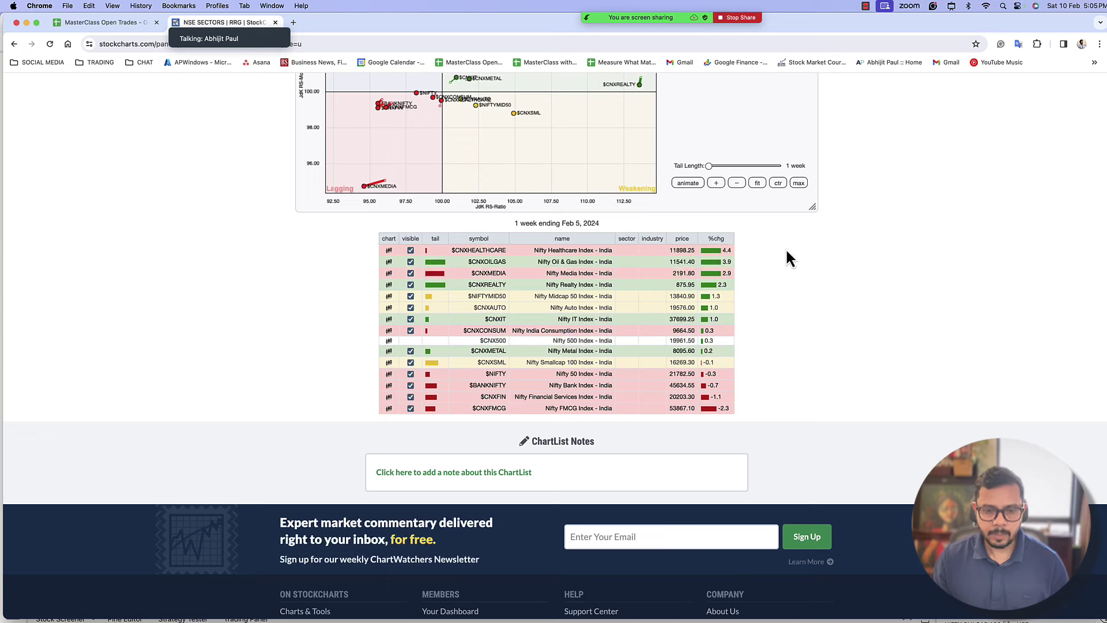
Box the leading sectors through $CNXOILGAS and the weakest $CNXFIN and $CNXFMCG rows.
mouse_move(369, 229)
left_mouse_down()
mouse_move(534, 263)
mouse_move(742, 256)
left_mouse_up()
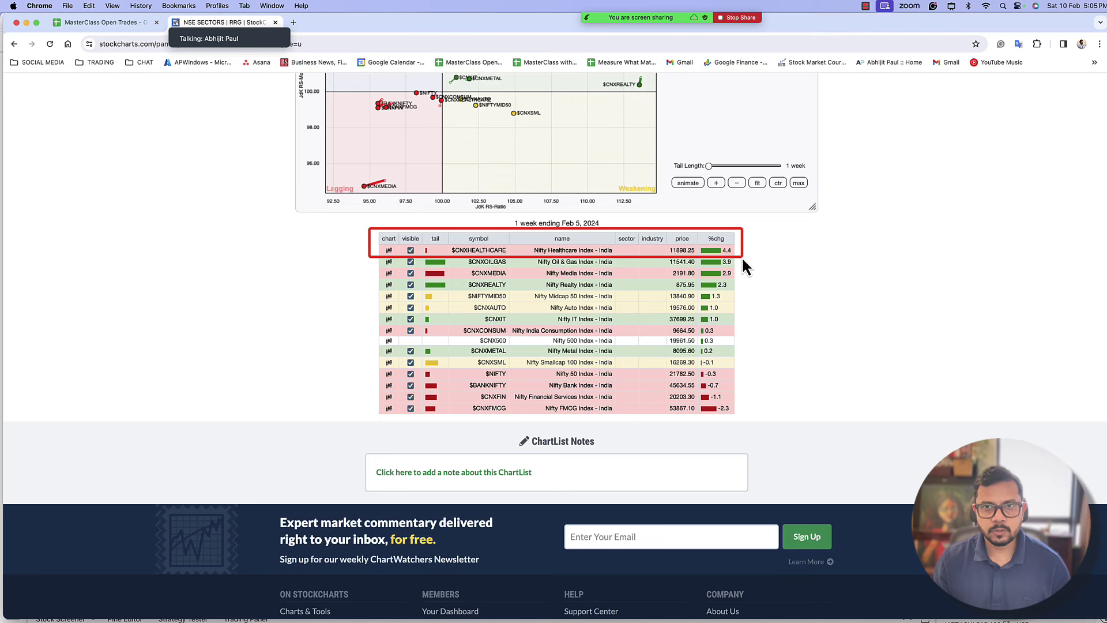
left_click_drag(742, 256, 742, 269)
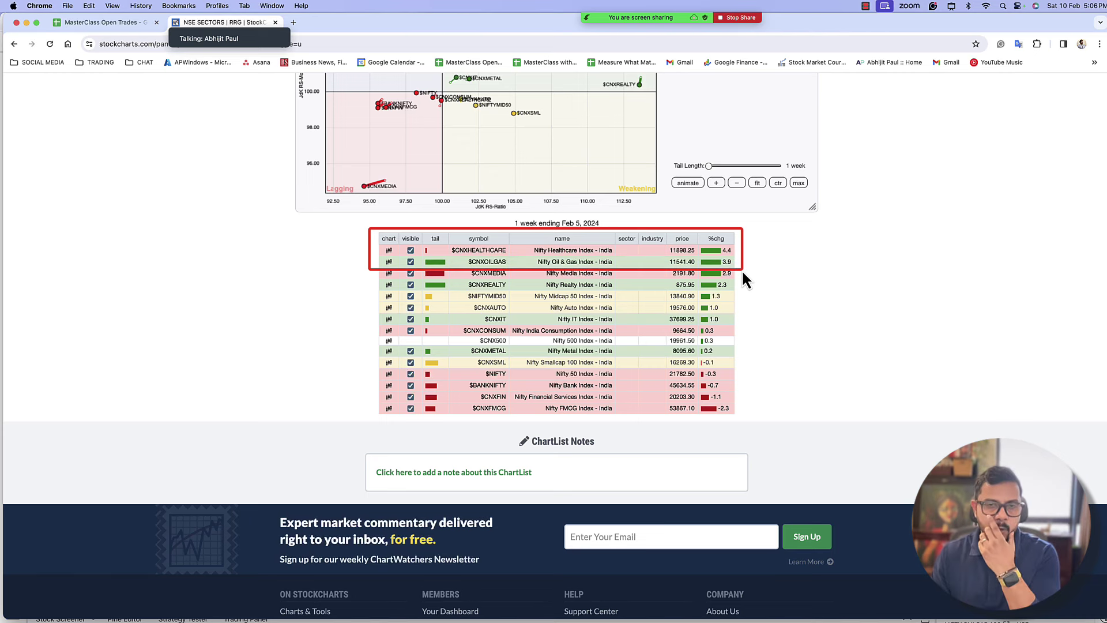
left_click_drag(741, 268, 741, 324)
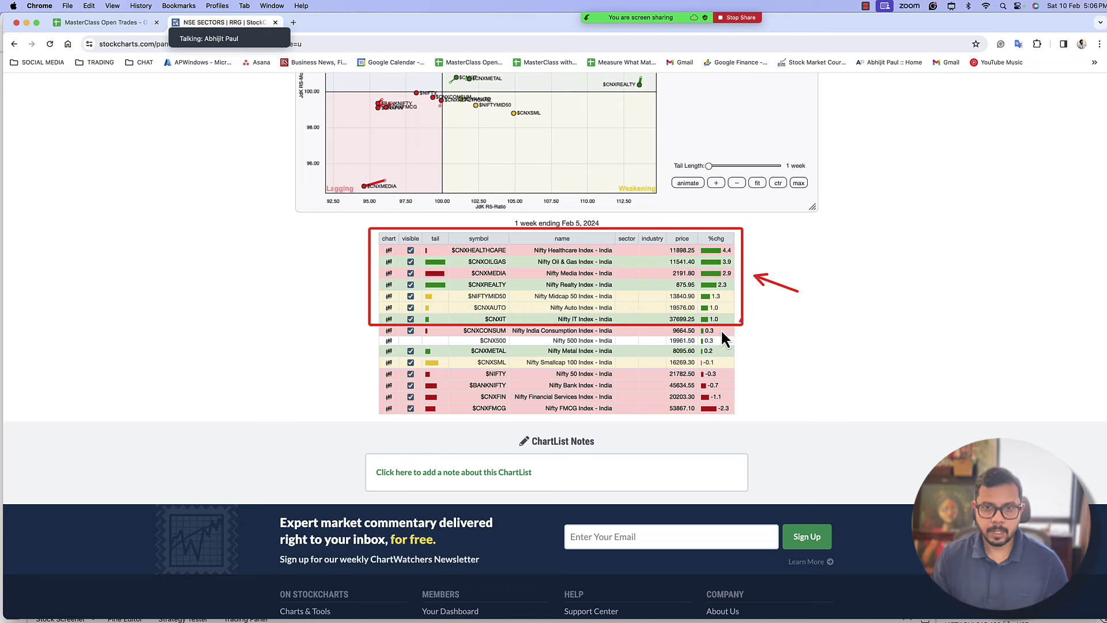
left_click_drag(356, 392, 747, 420)
left_click_drag(813, 391, 755, 407)
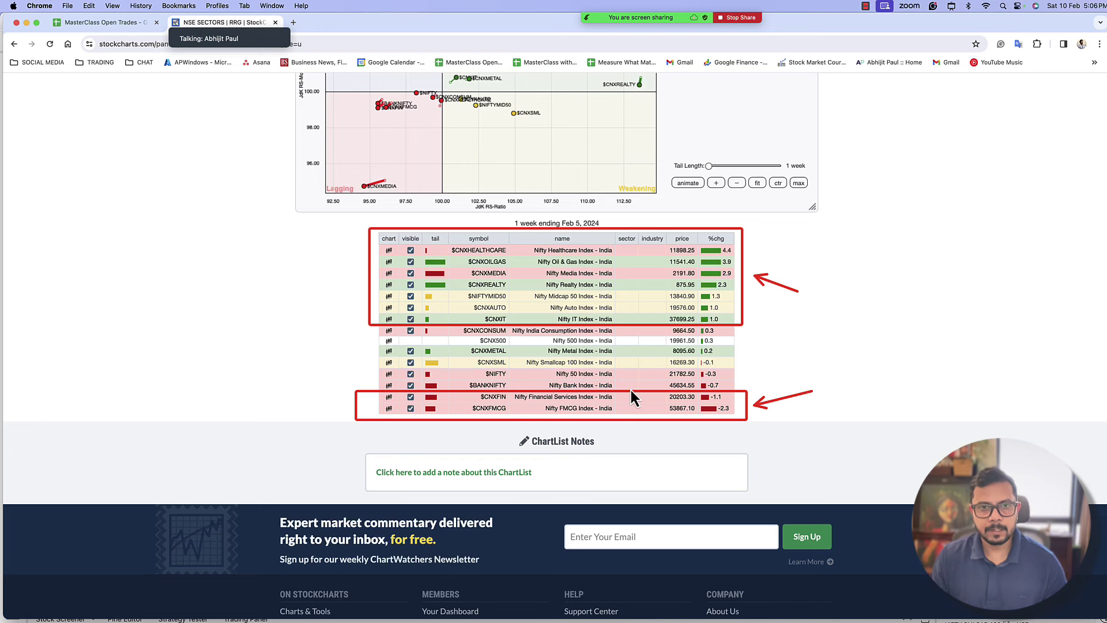
Box the tail column of the sector table.
scroll(254, 339, "up", 2)
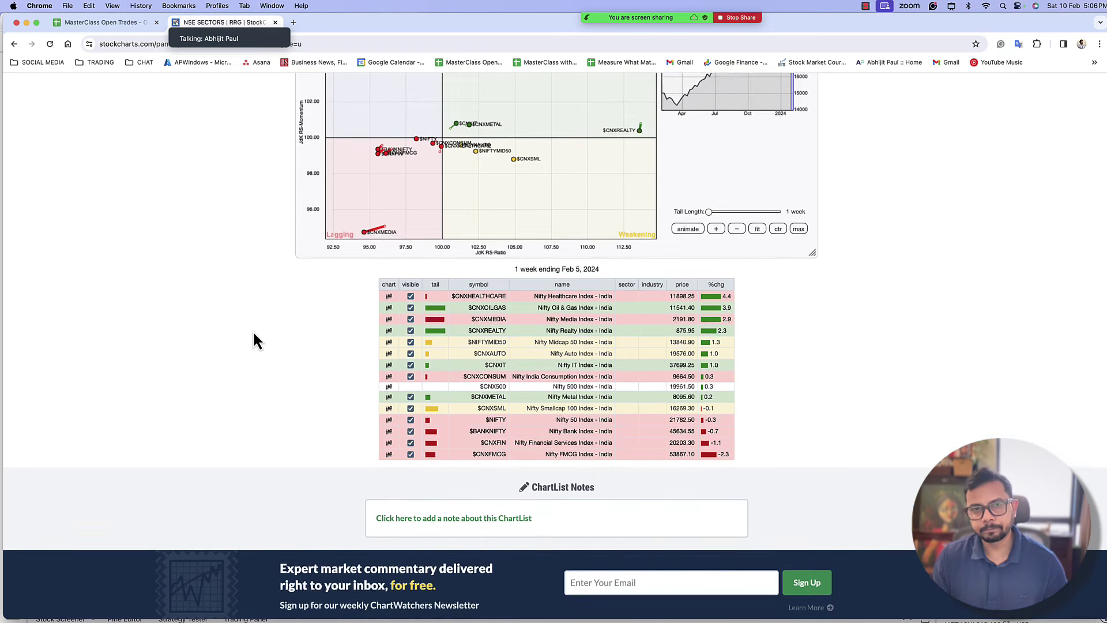
scroll(254, 333, "up", 1)
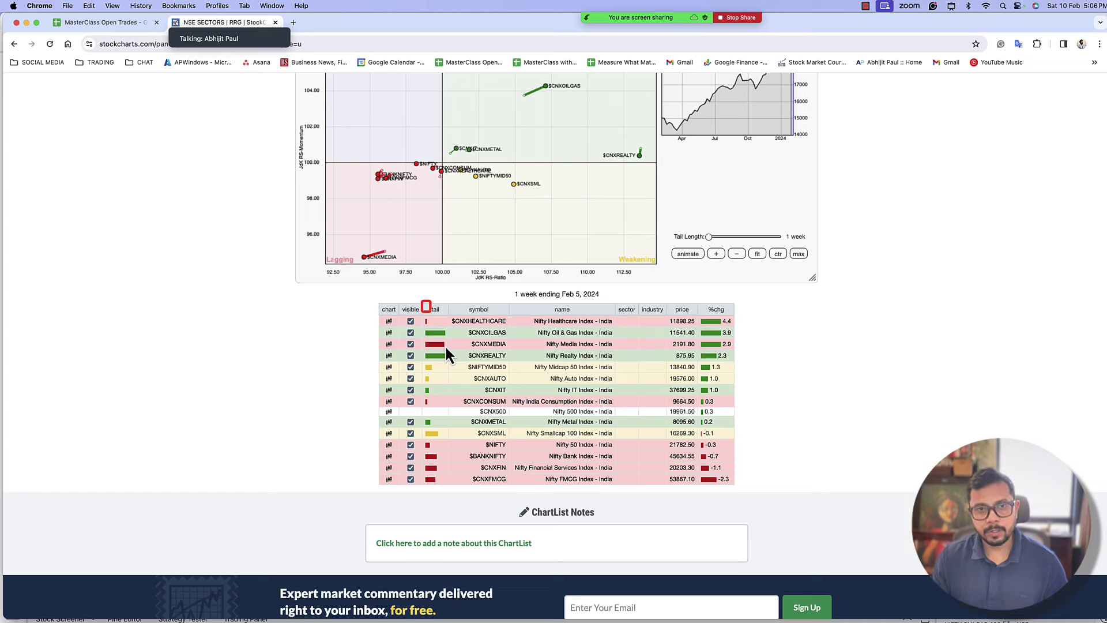
left_click_drag(445, 344, 451, 488)
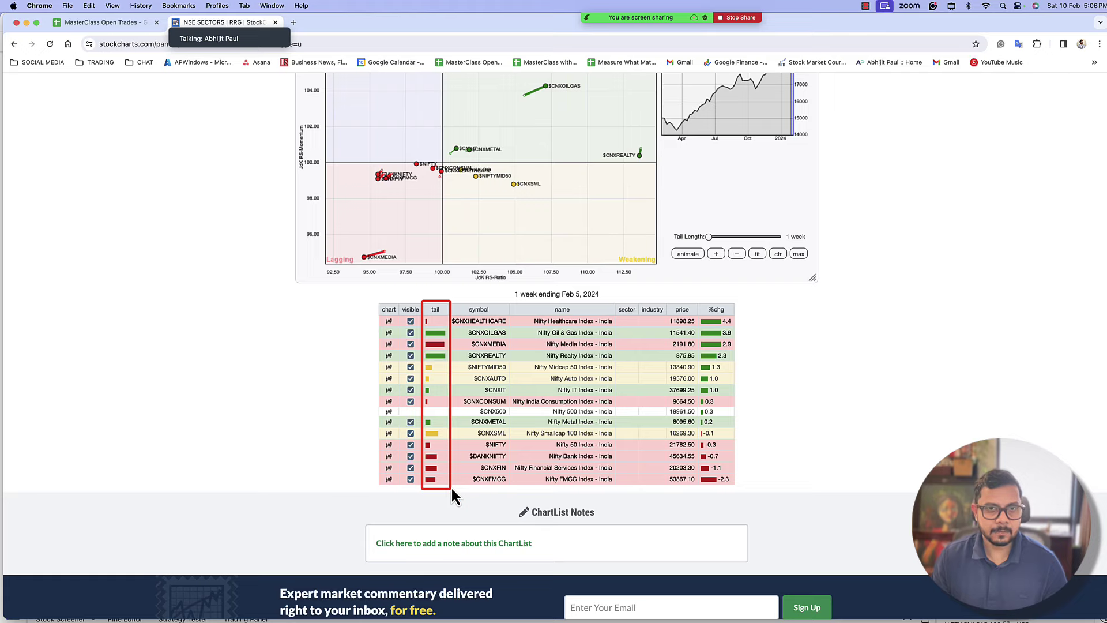
scroll(285, 389, "up", 3)
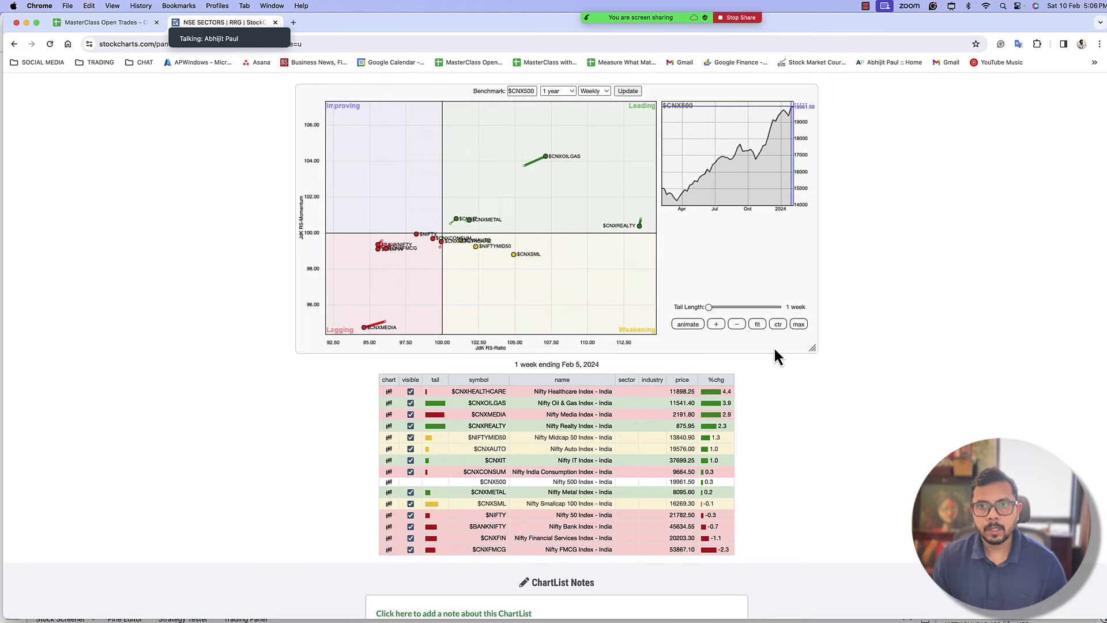
Highlight the tail length, rescale the graph to fit all tails, and box the bottom five sectors.
mouse_move(733, 267)
left_mouse_down()
mouse_move(712, 308)
mouse_move(736, 306)
left_mouse_up()
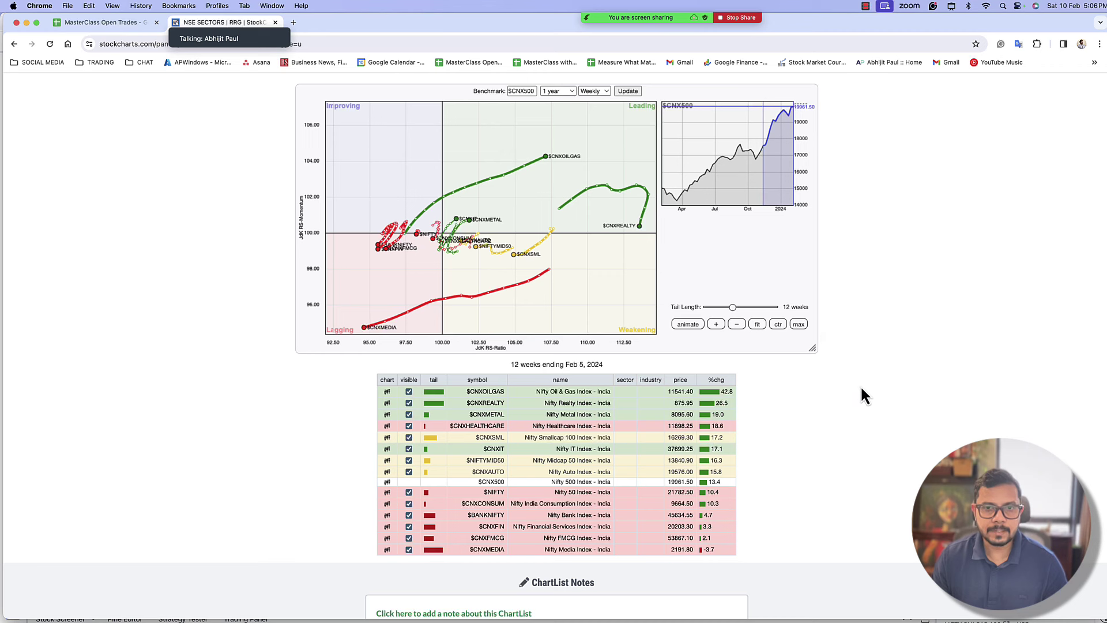
left_click(759, 325)
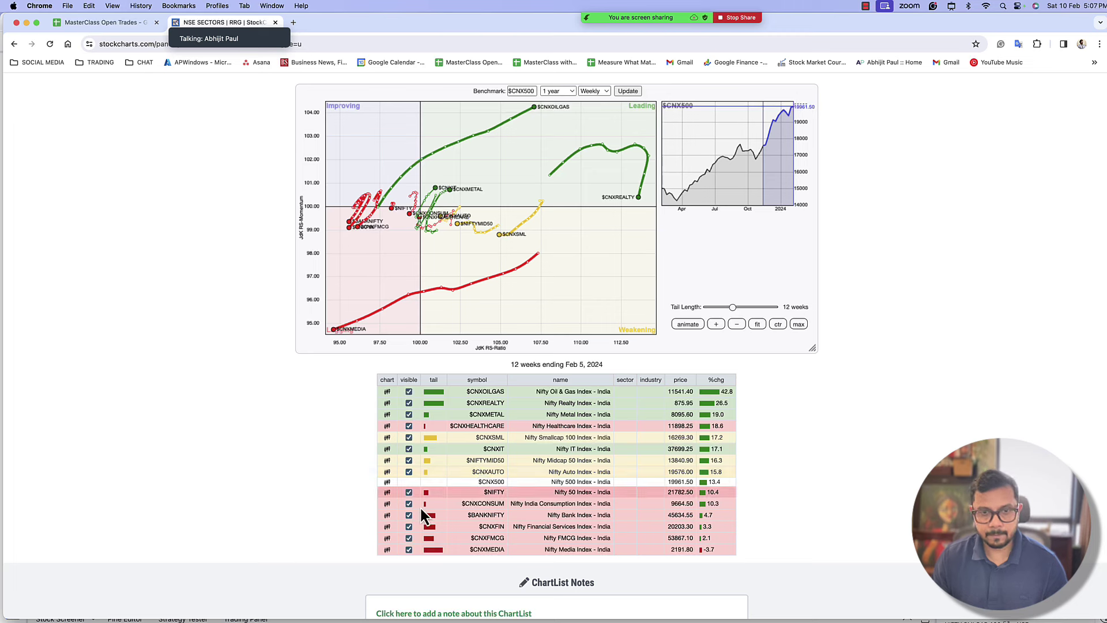
mouse_move(368, 499)
left_mouse_down()
mouse_move(604, 516)
mouse_move(754, 562)
left_mouse_up()
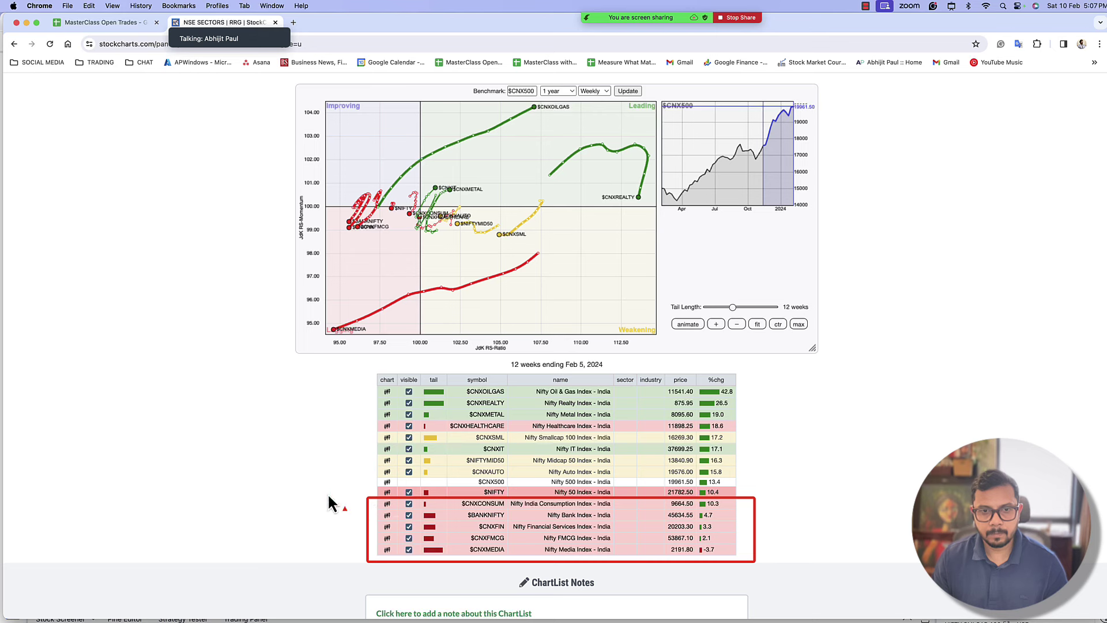
mouse_move(320, 493)
left_mouse_down()
mouse_move(361, 500)
mouse_move(341, 512)
mouse_move(365, 530)
left_mouse_up()
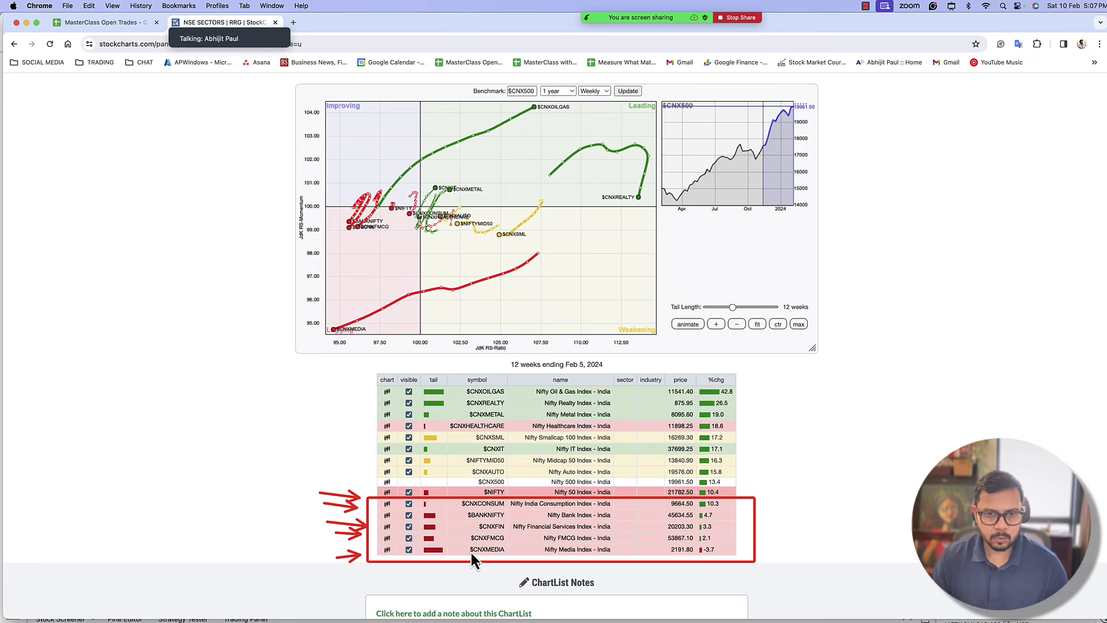
Strike $CNXMEDIA, circle $CNXCONSUM, write 'fmcg' and 'BANK' notes, then clear all drawings.
left_click_drag(465, 549, 505, 549)
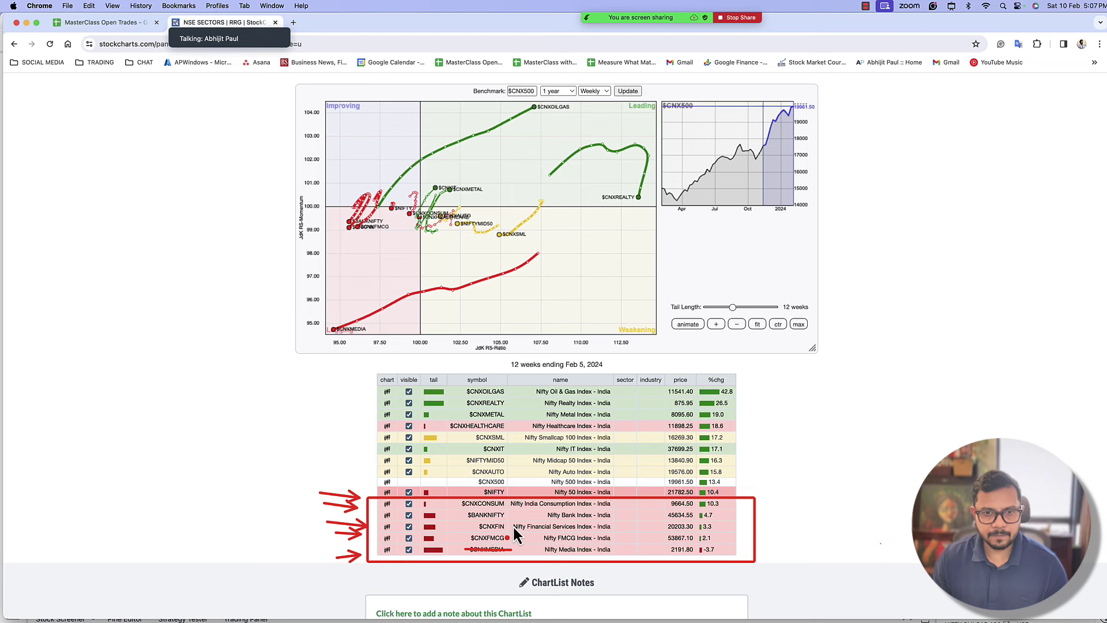
mouse_move(462, 507)
left_mouse_down()
mouse_move(507, 509)
mouse_move(465, 508)
mouse_move(507, 537)
left_mouse_up()
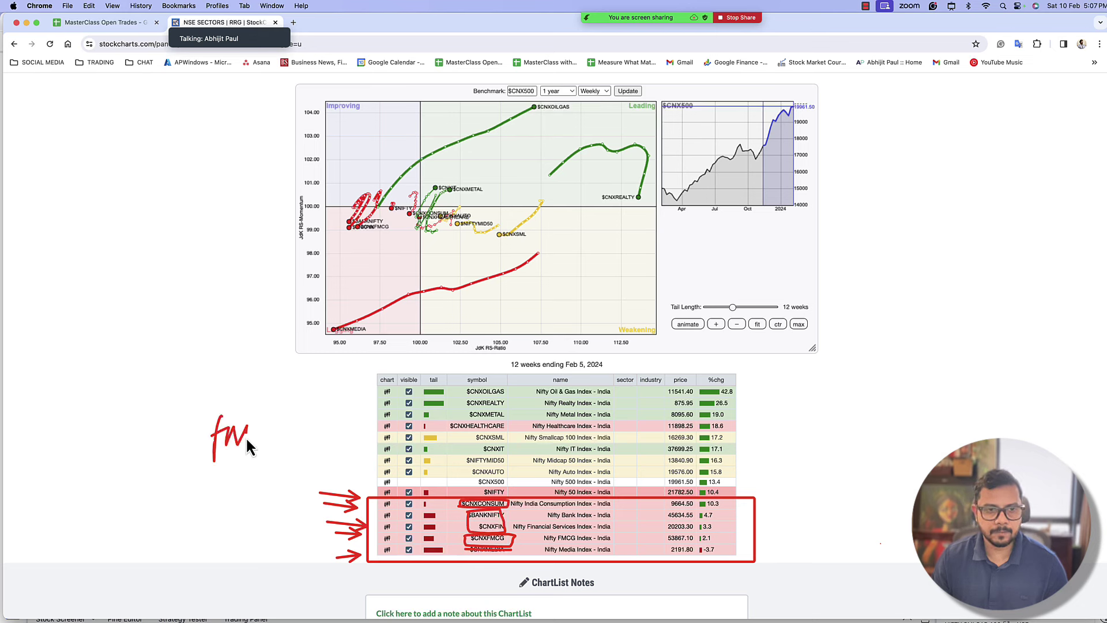
left_click_drag(271, 431, 275, 455)
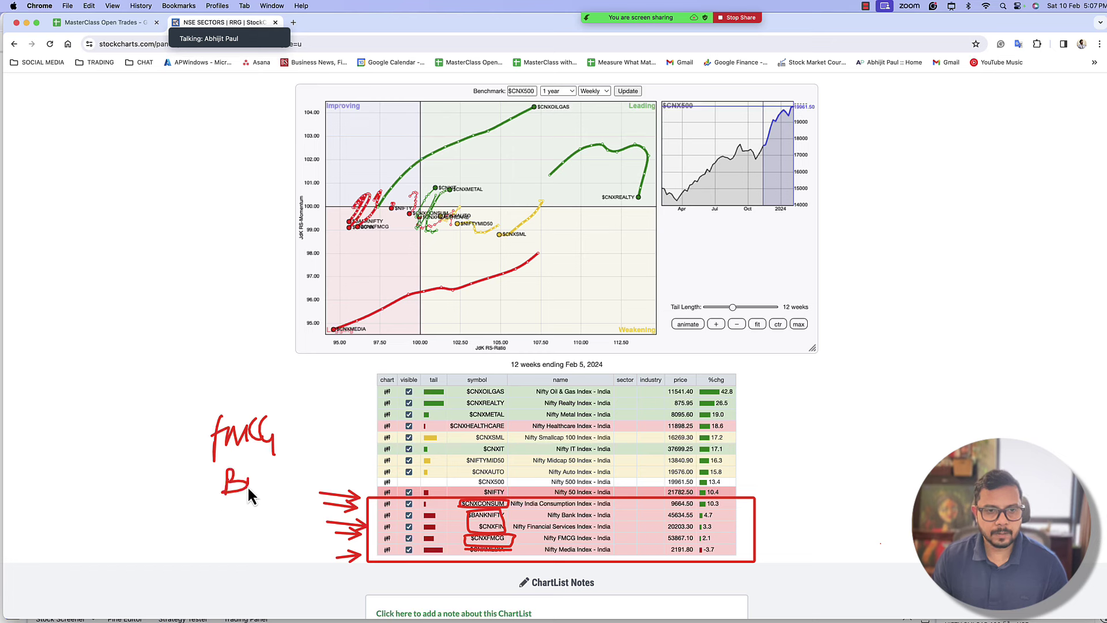
left_click_drag(248, 489, 260, 485)
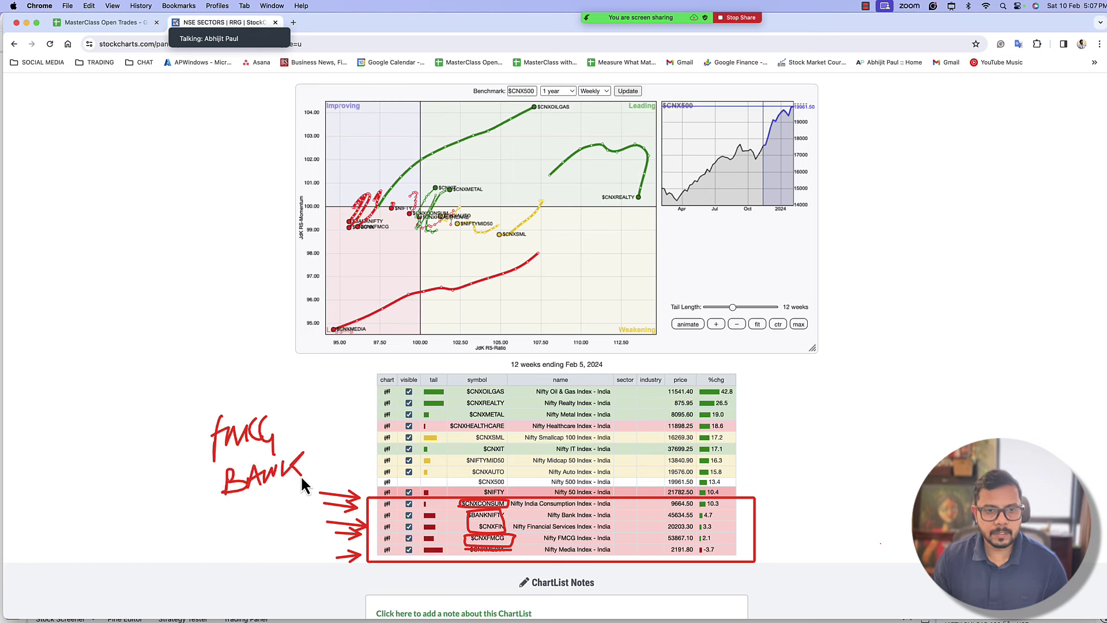
key("Escape")
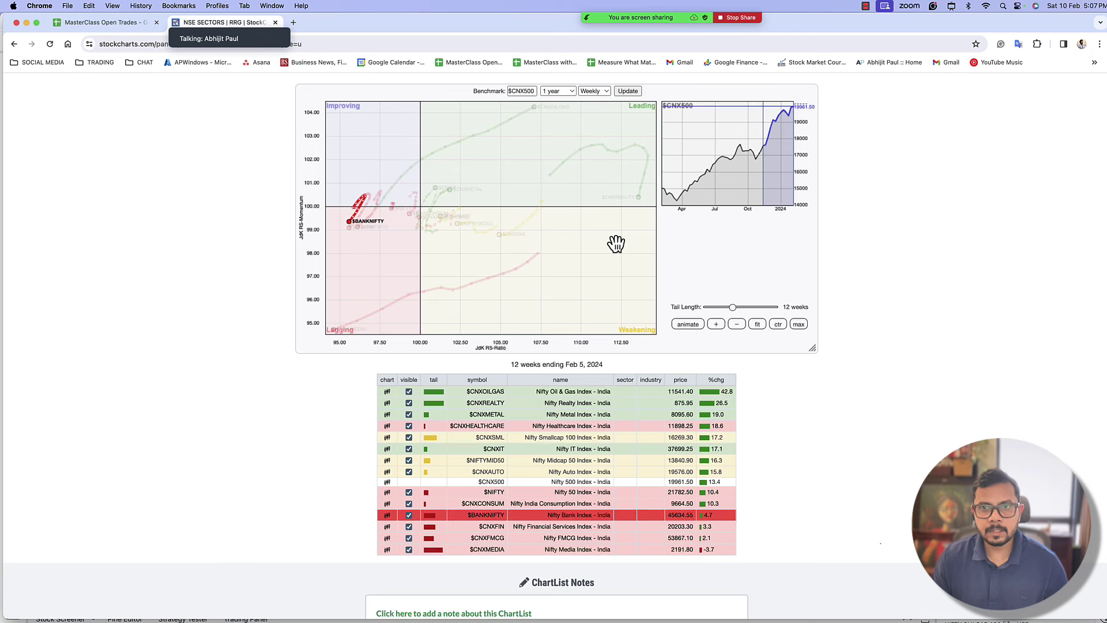
Extend the arrow to $BANKNIFTY and show the $CNXFIN, $CNXCONSUM and $CNXFMCG tails in turn.
scroll(877, 317, "up", 1)
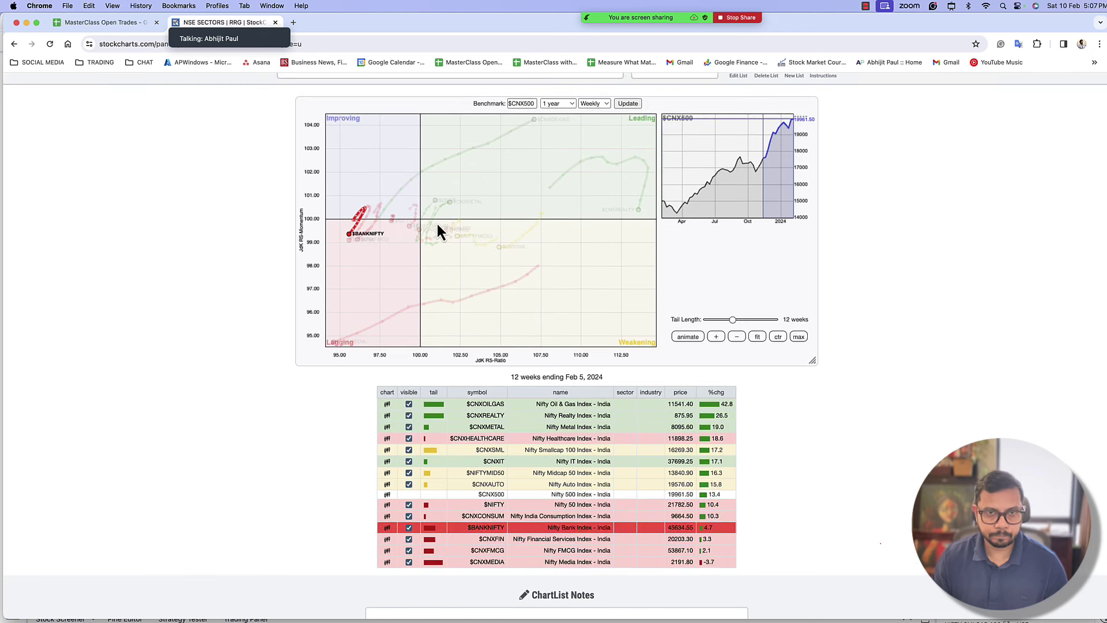
left_click_drag(384, 239, 361, 238)
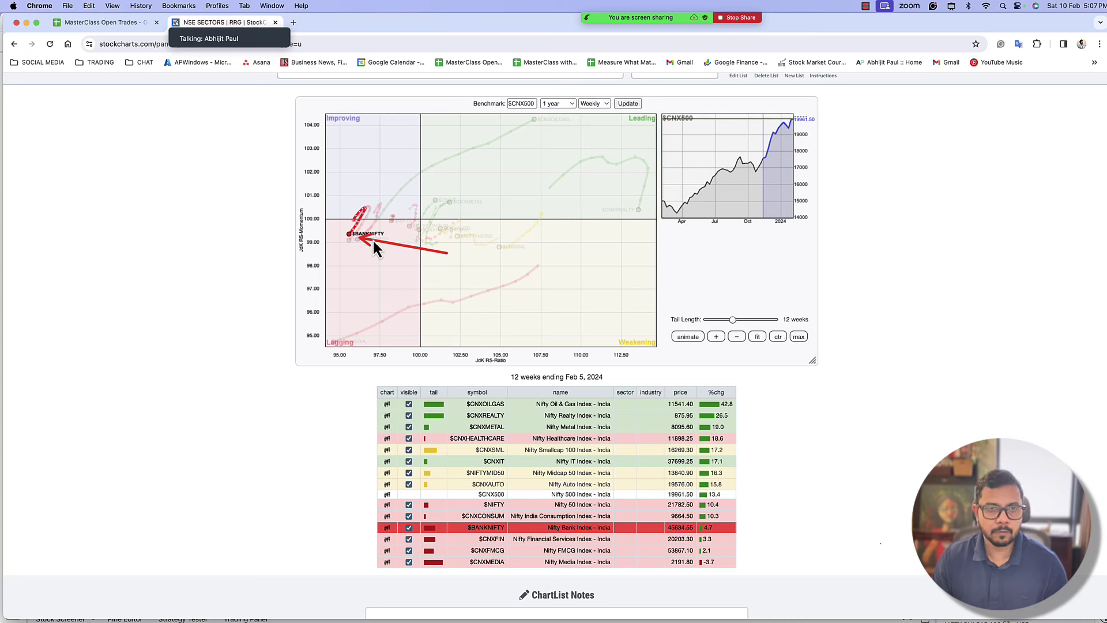
left_click(490, 540)
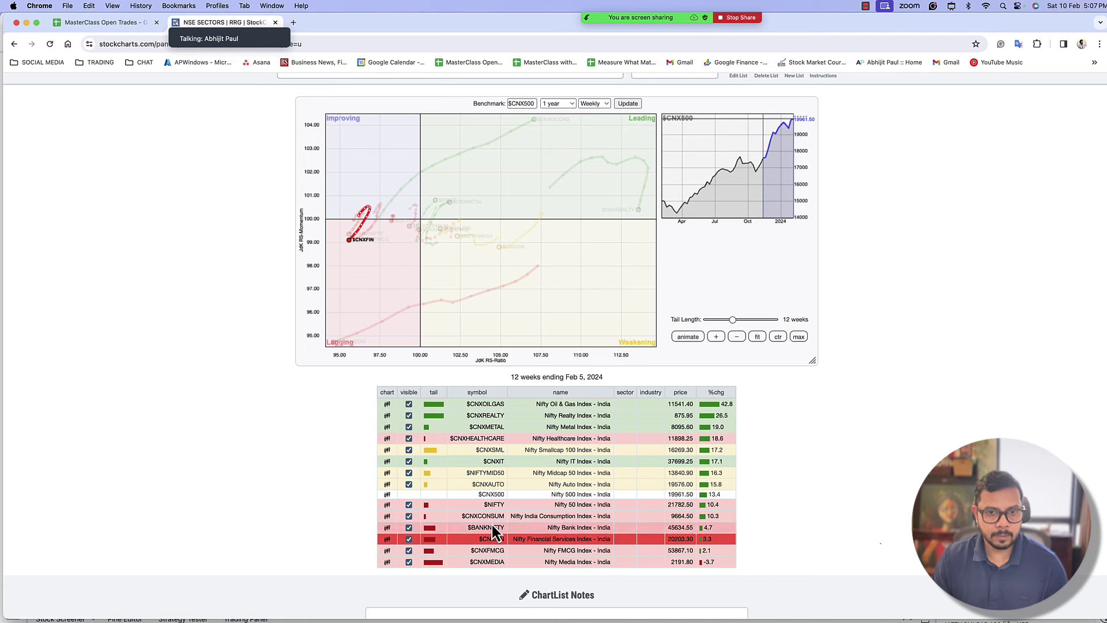
left_click(492, 518)
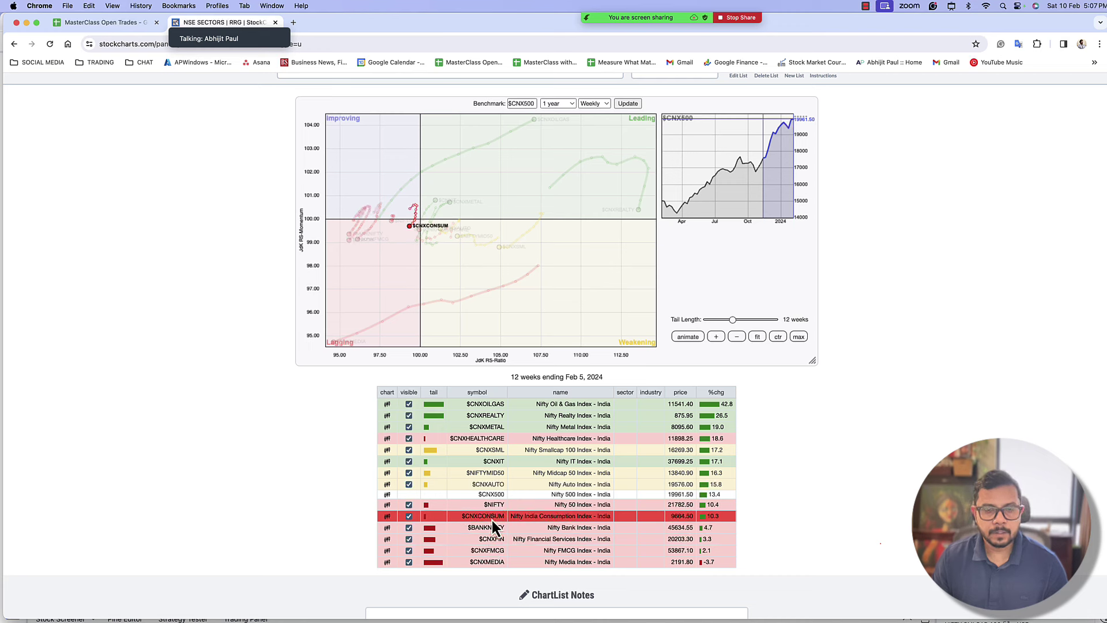
left_click(496, 552)
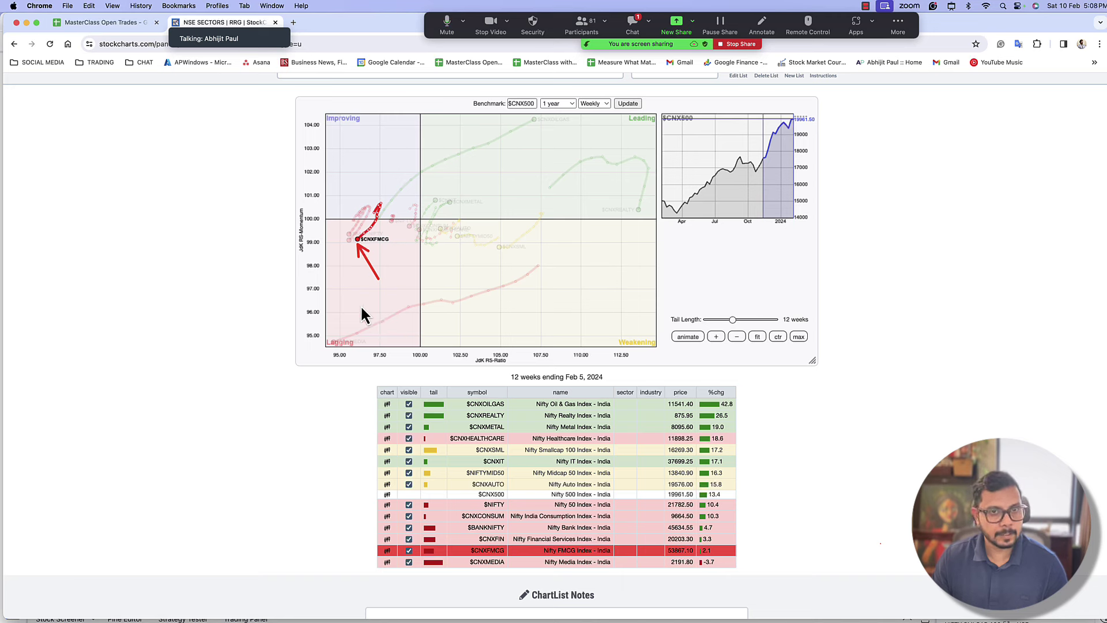
Show $BANKNIFTY then $CNXFIN tails, arrow the $CNXFIN dot and quadrant label, and minimise Chrome.
left_click(494, 528)
left_click(491, 539)
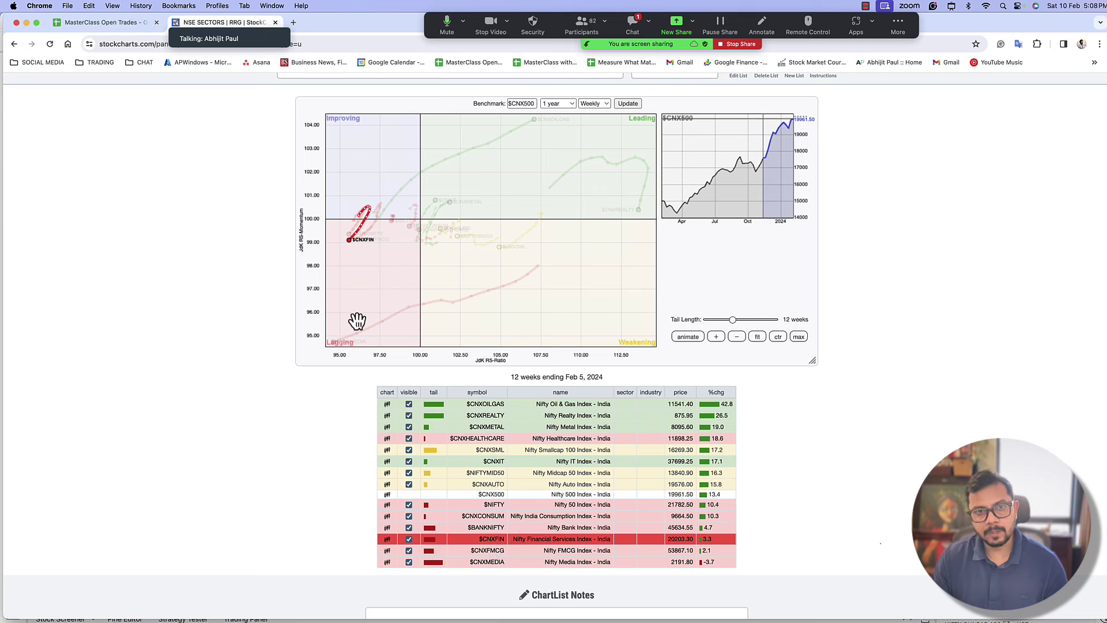
left_click_drag(407, 282, 364, 254)
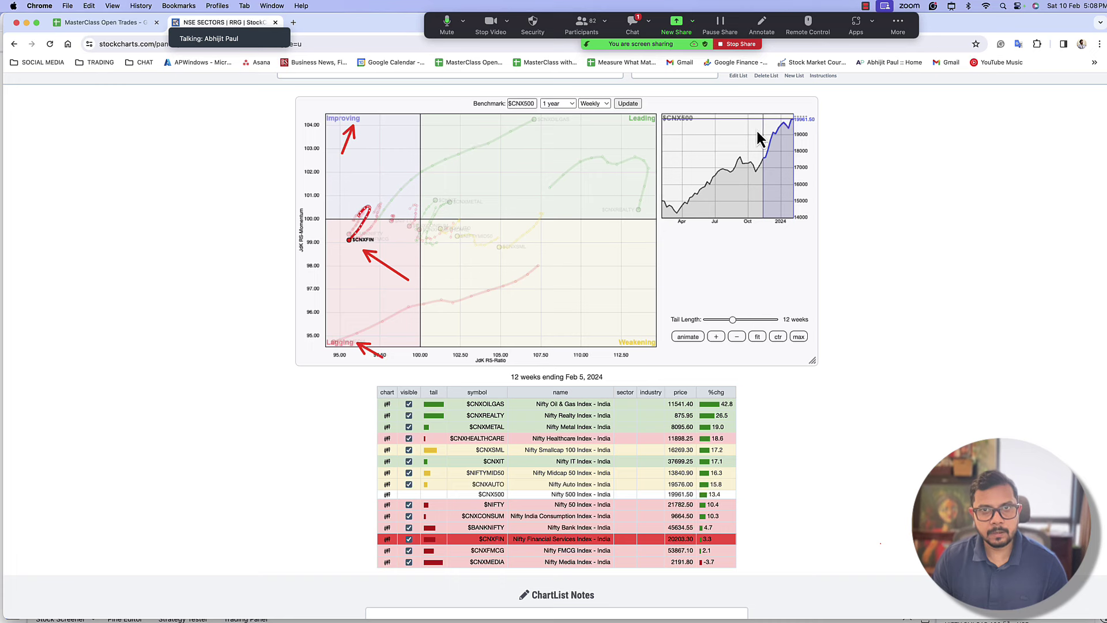
left_click_drag(631, 279, 635, 330)
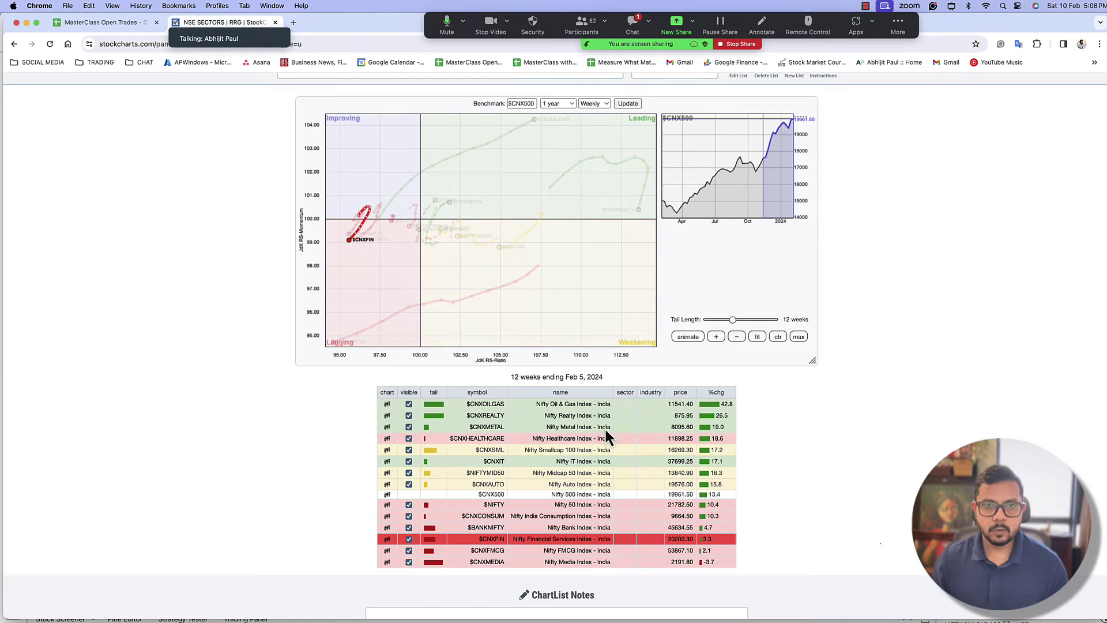
key("super+m")
Bring TradingView to full screen and load BANKNIFTY into all three charts.
left_click(470, 285)
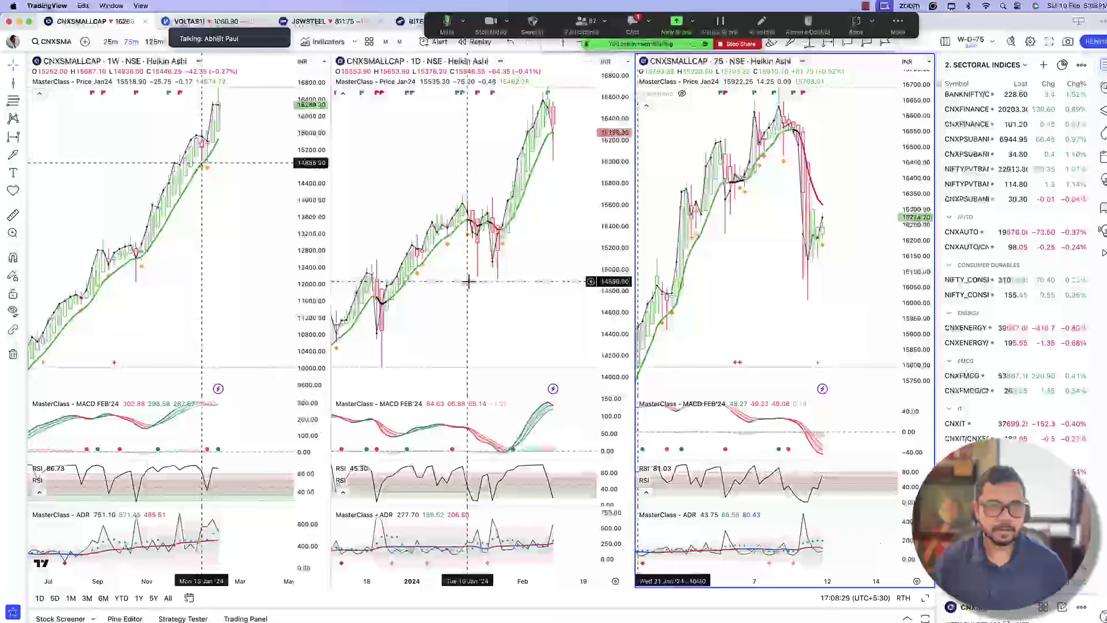
scroll(969, 242, "up", 5)
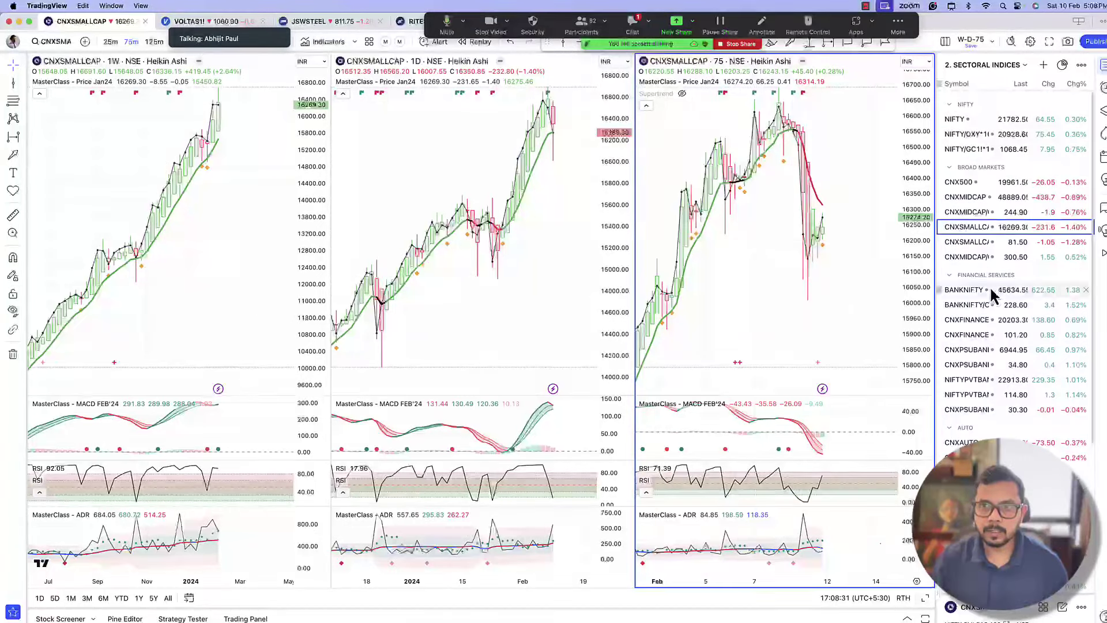
left_click(968, 292)
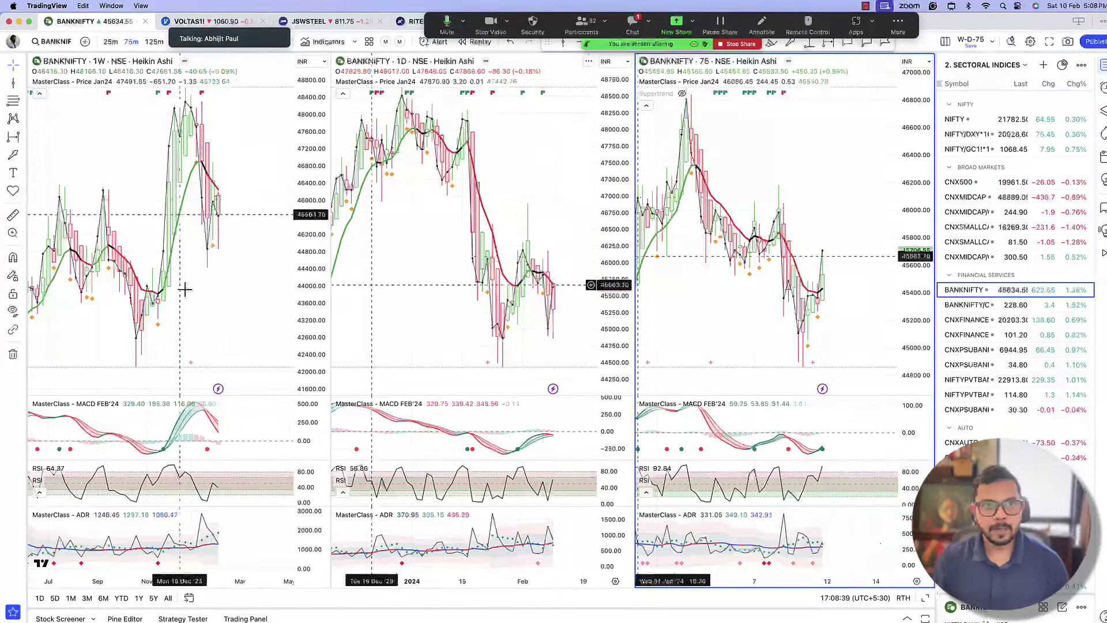
scroll(212, 288, "down", 2)
Mark BANKNIFTY's weekly candles, legend, recent low and MACD/RSI readings, then clear the marks.
left_click_drag(269, 206, 236, 223)
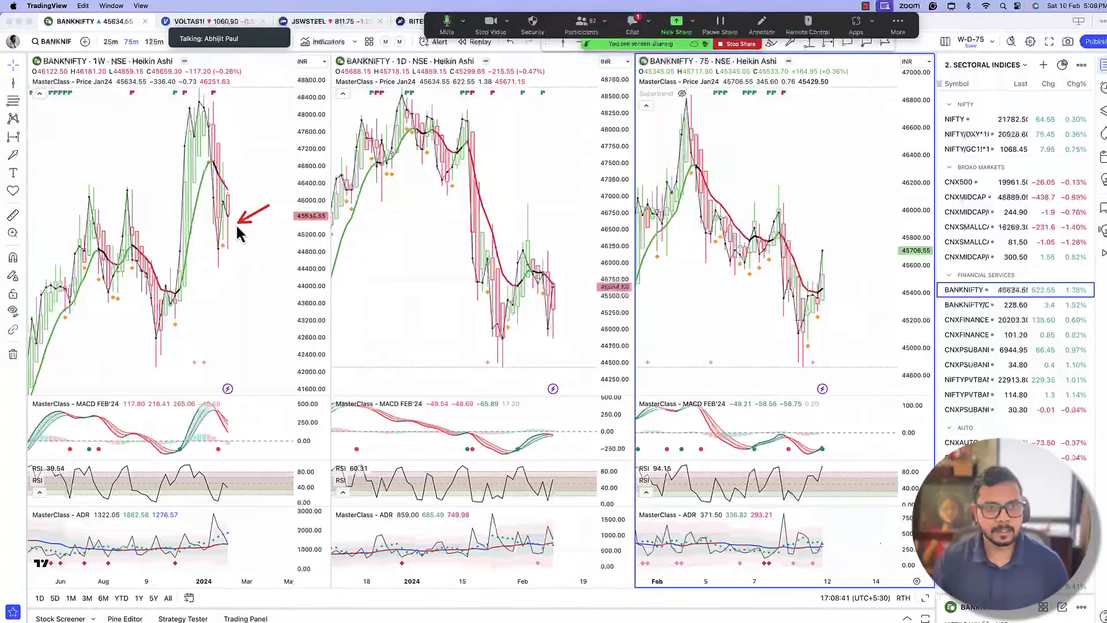
left_click_drag(139, 155, 116, 84)
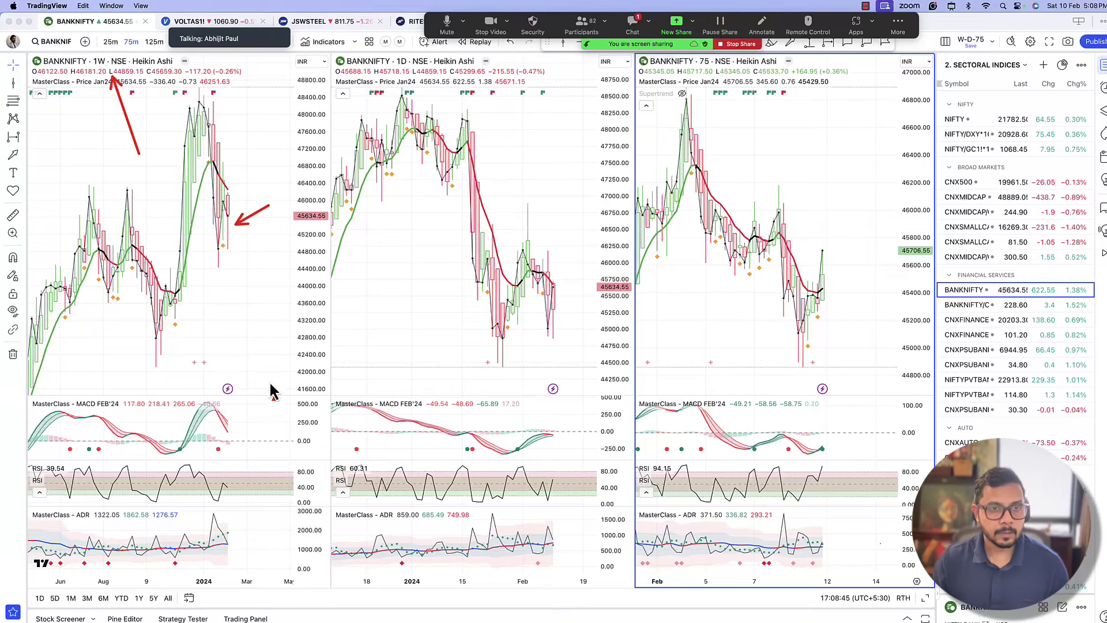
left_click_drag(272, 379, 238, 429)
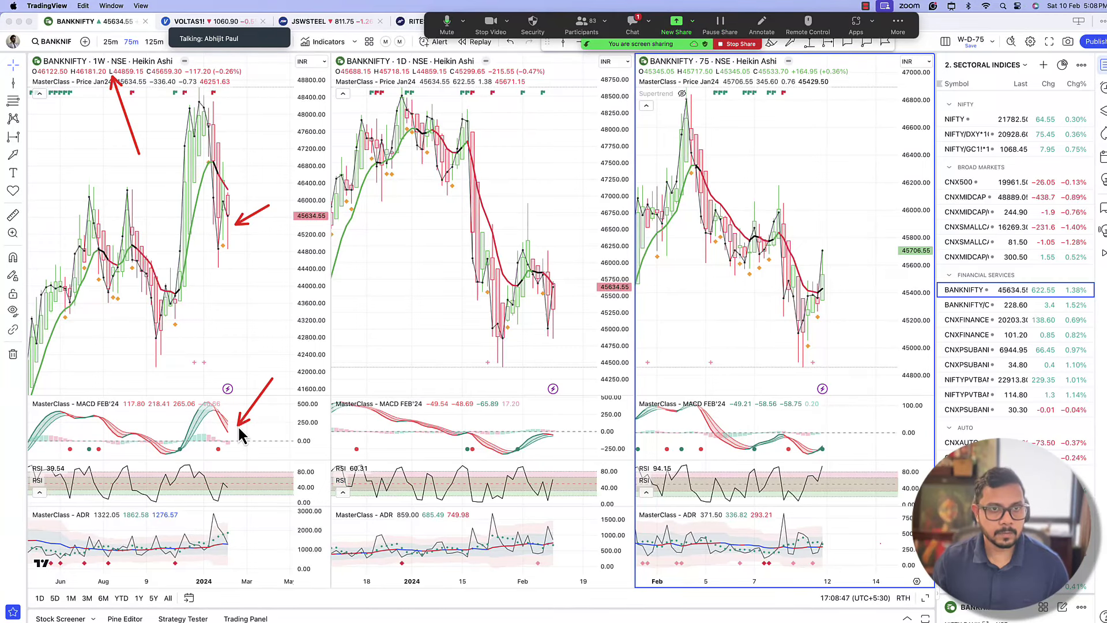
left_click_drag(257, 136, 229, 178)
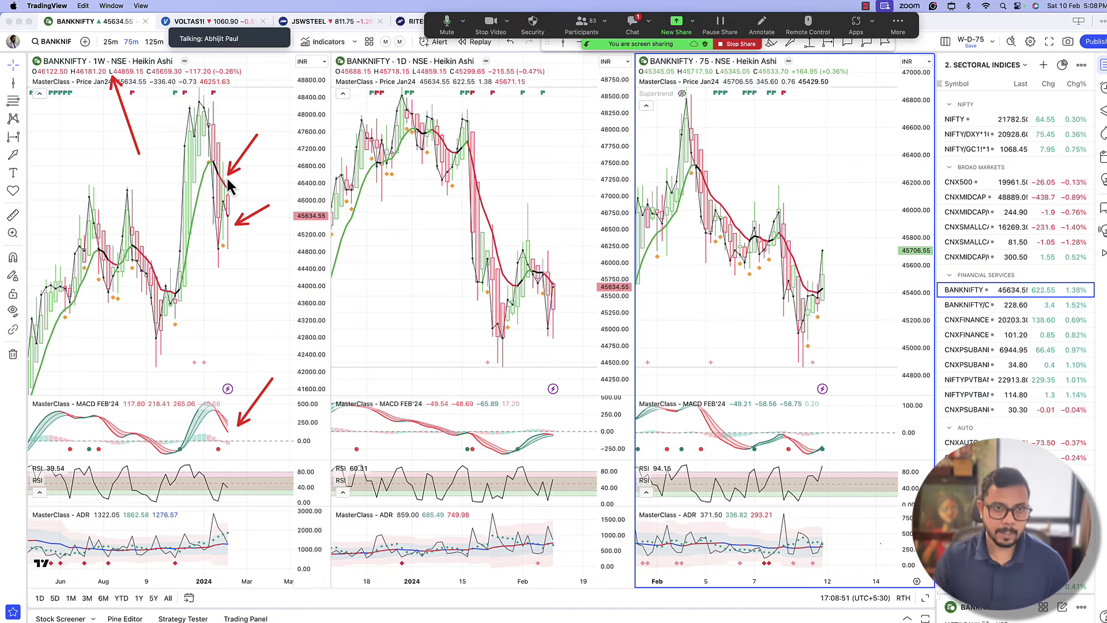
left_click_drag(215, 238, 244, 239)
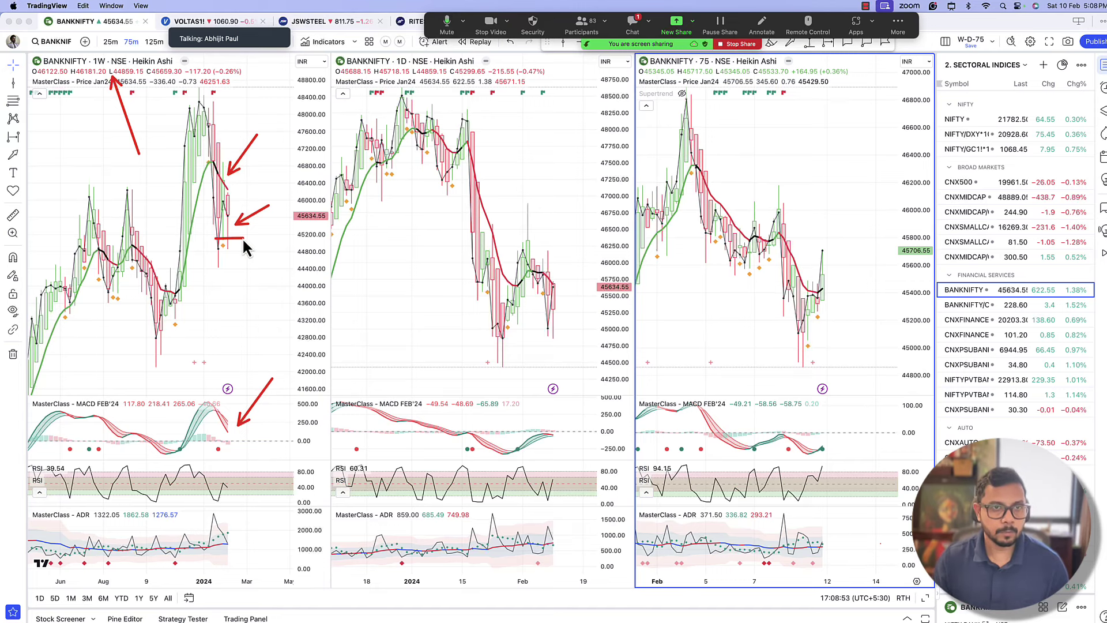
mouse_move(251, 177)
left_mouse_down()
mouse_move(227, 292)
mouse_move(247, 174)
left_mouse_up()
mouse_move(190, 444)
left_mouse_down()
mouse_move(289, 438)
mouse_move(246, 380)
left_mouse_up()
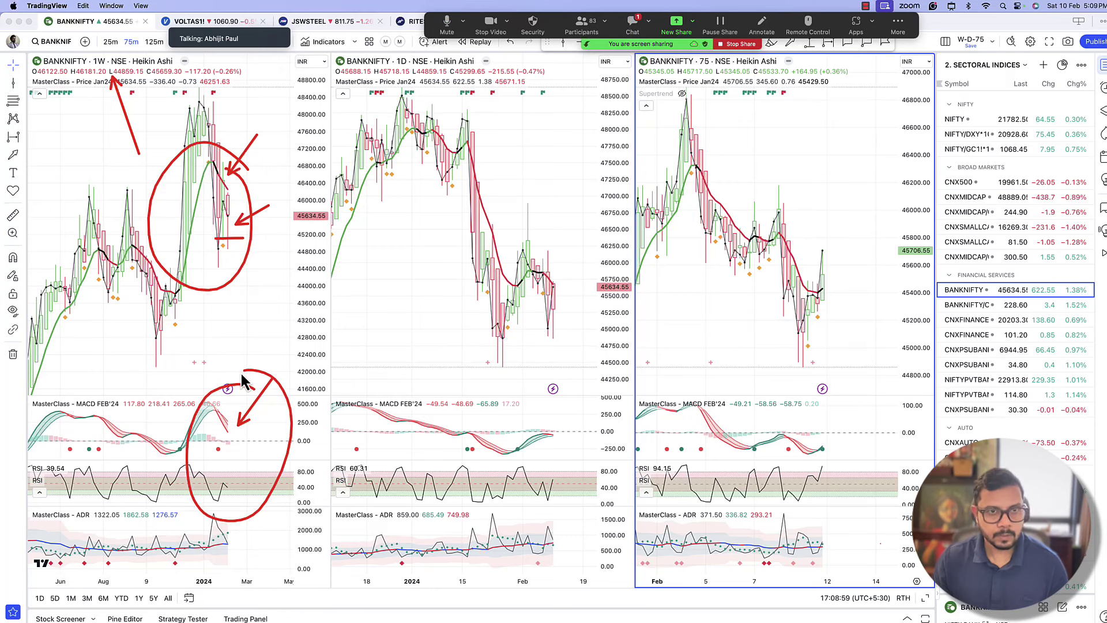
key("Escape")
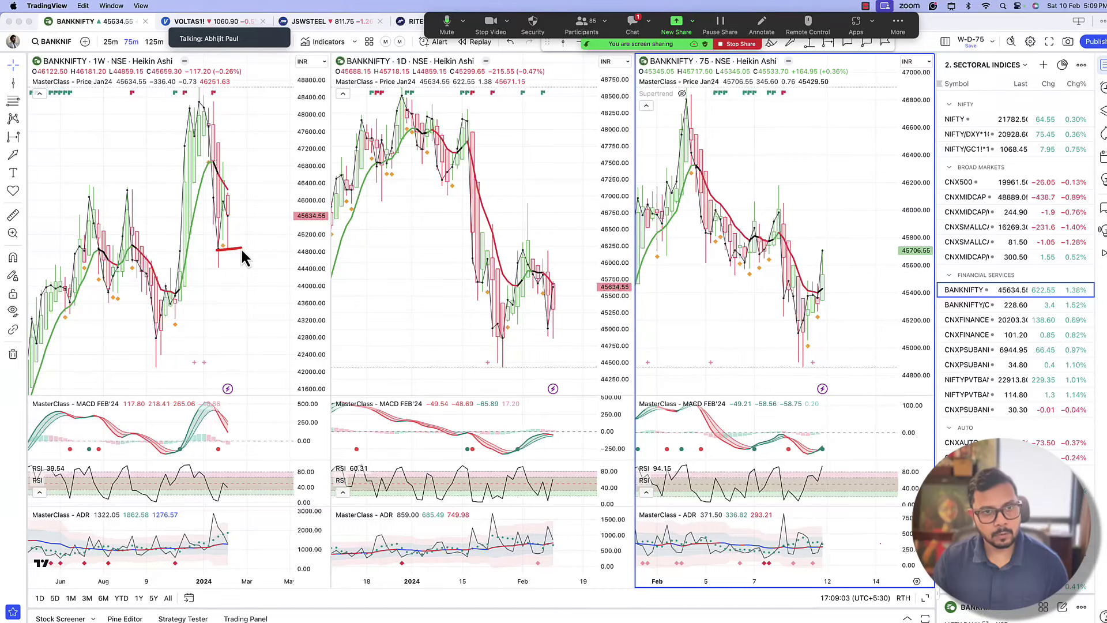
Draw a red bracket from the weekly low down to a circled 42400.00 level.
left_click_drag(241, 256, 251, 349)
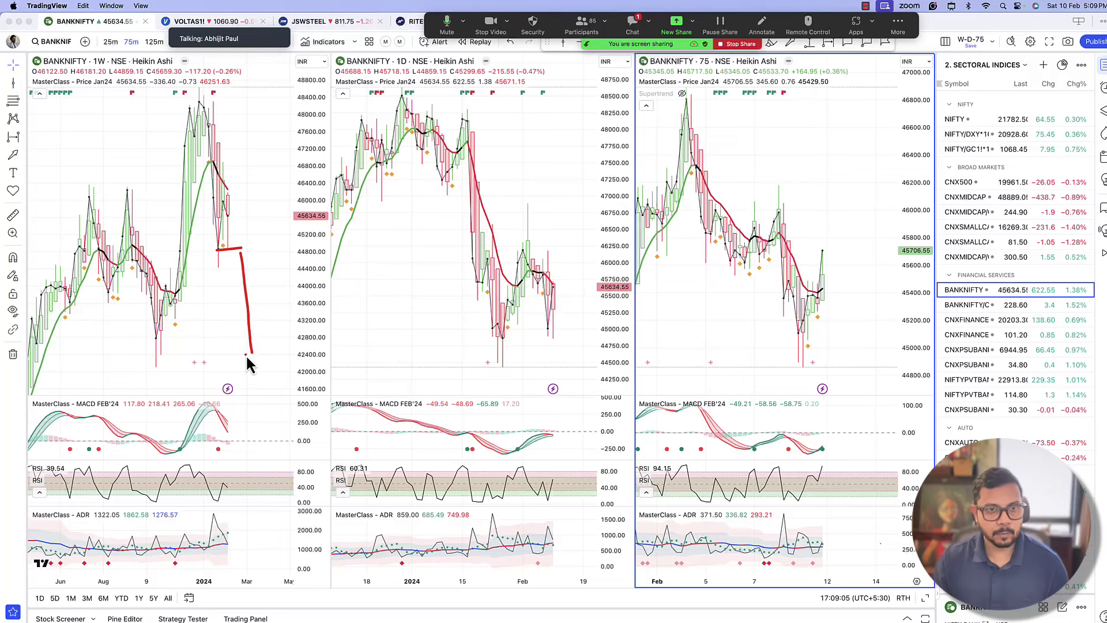
left_click_drag(320, 350, 335, 365)
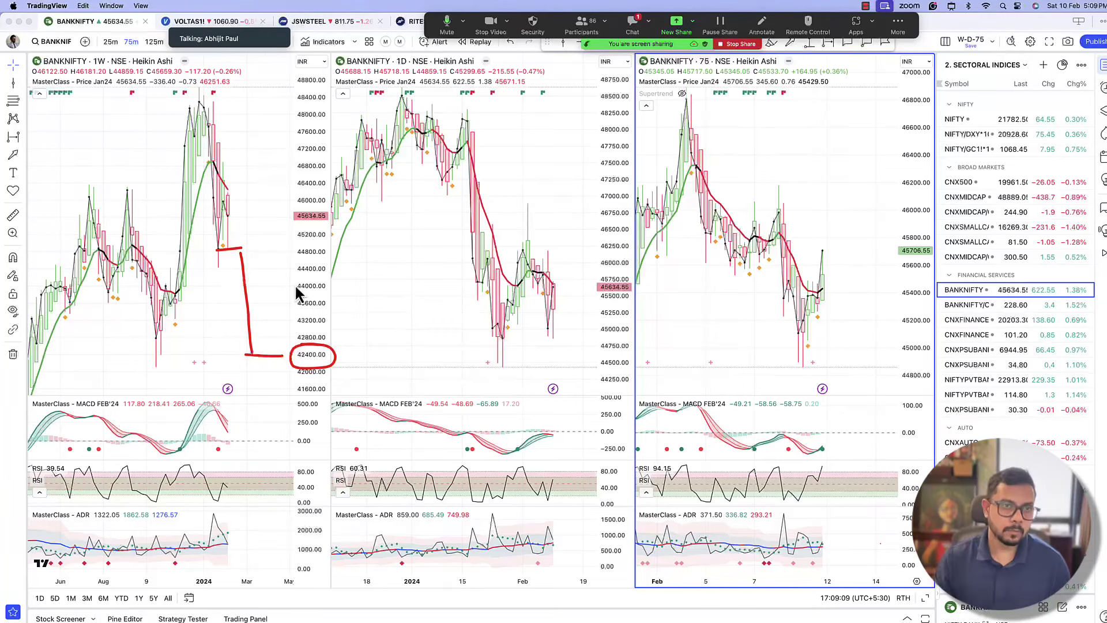
left_click_drag(216, 247, 509, 253)
Arrow the latest daily candles and MACD values, plus the 75-minute candles' rebound.
scroll(523, 347, "down", 5)
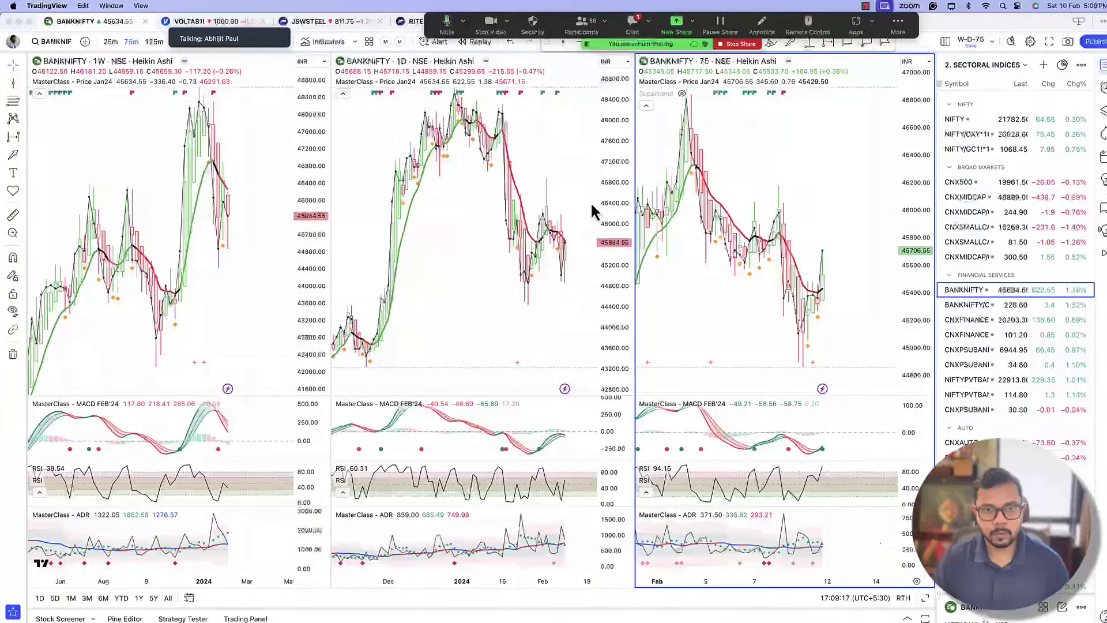
left_click_drag(591, 202, 574, 233)
left_click_drag(603, 410, 572, 433)
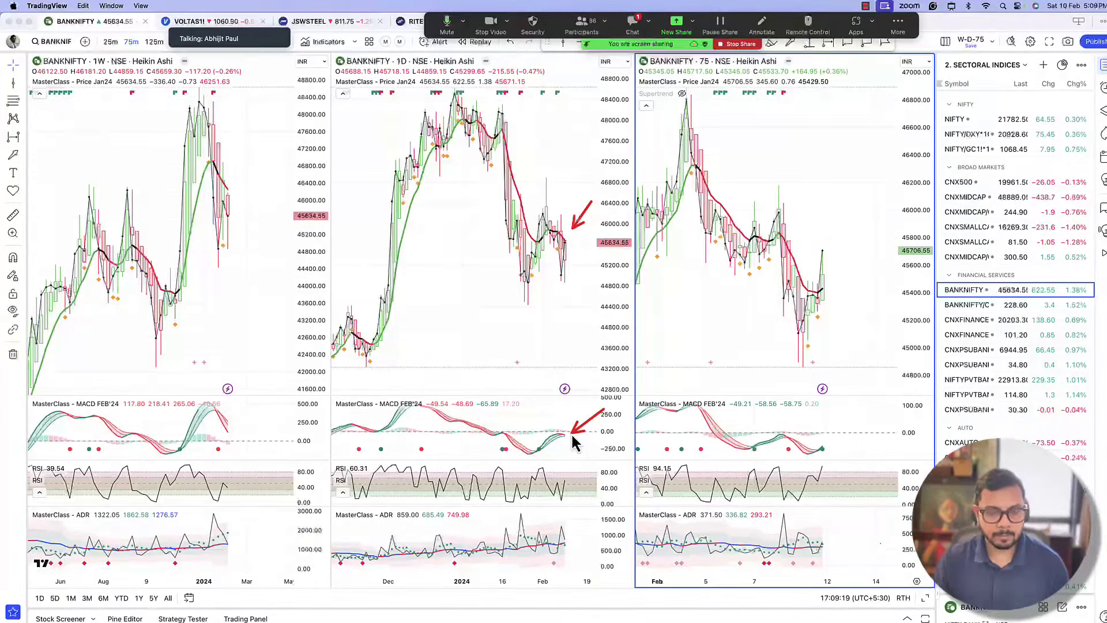
left_click_drag(612, 310, 579, 275)
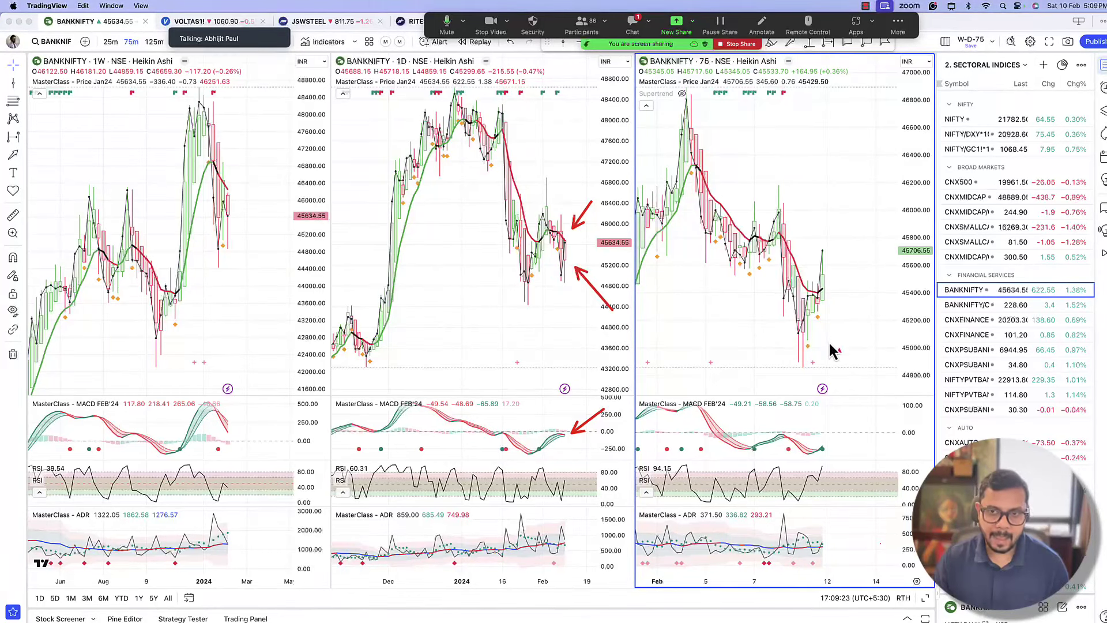
left_click_drag(824, 347, 846, 253)
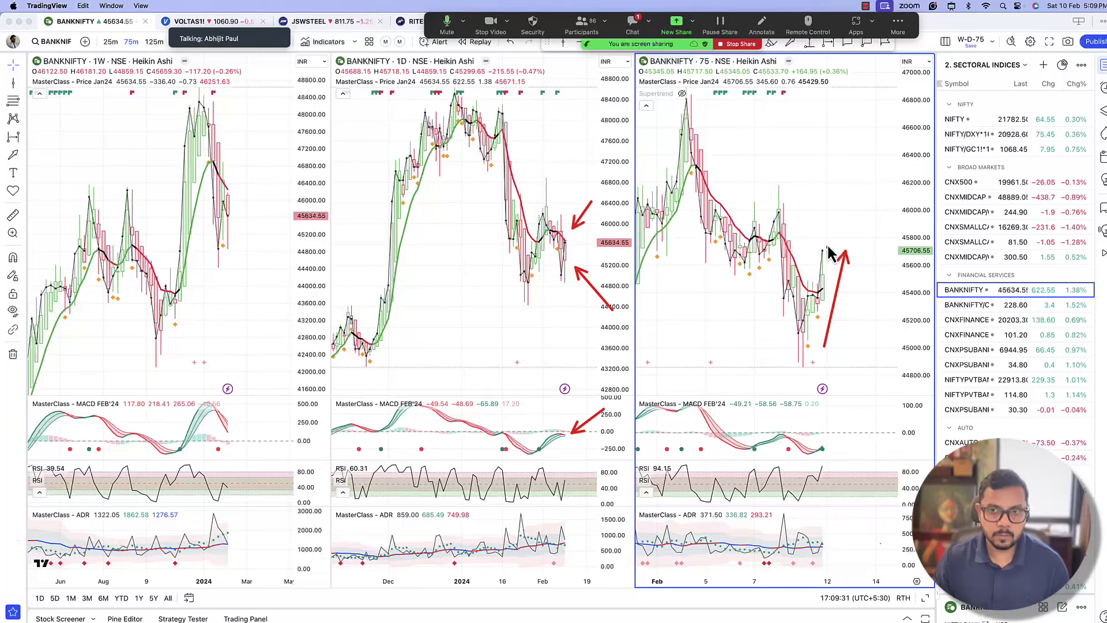
mouse_move(829, 254)
left_mouse_down()
mouse_move(843, 168)
mouse_move(852, 176)
left_mouse_up()
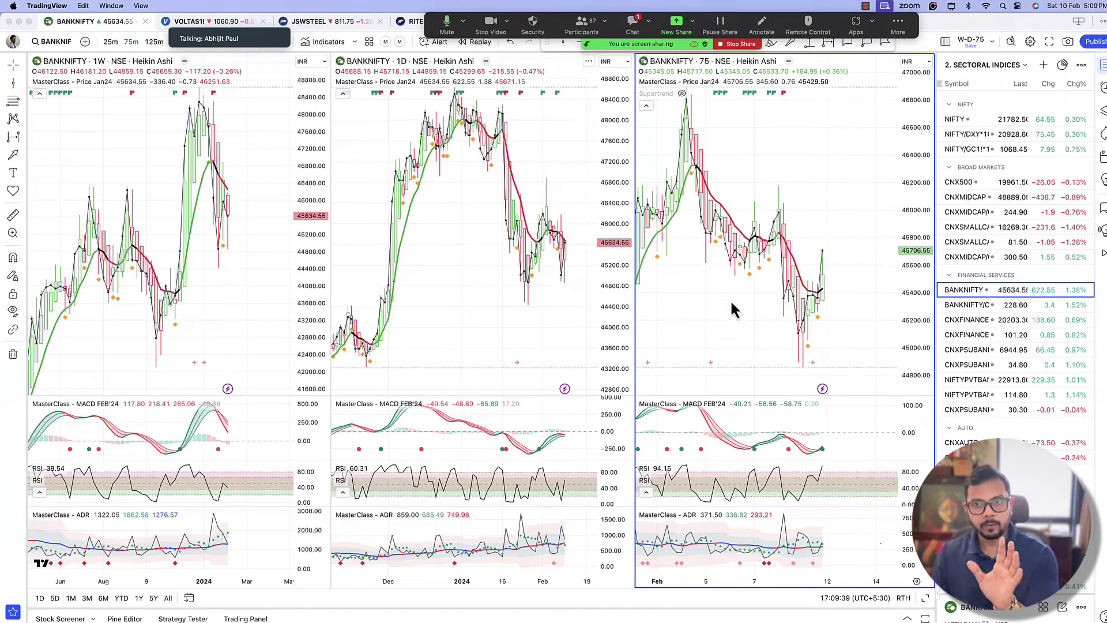
Load CNXFINANCE, then NIFTY_CONSR_DURBL, and arrow its daily and weekly price and MACD.
left_click(971, 320)
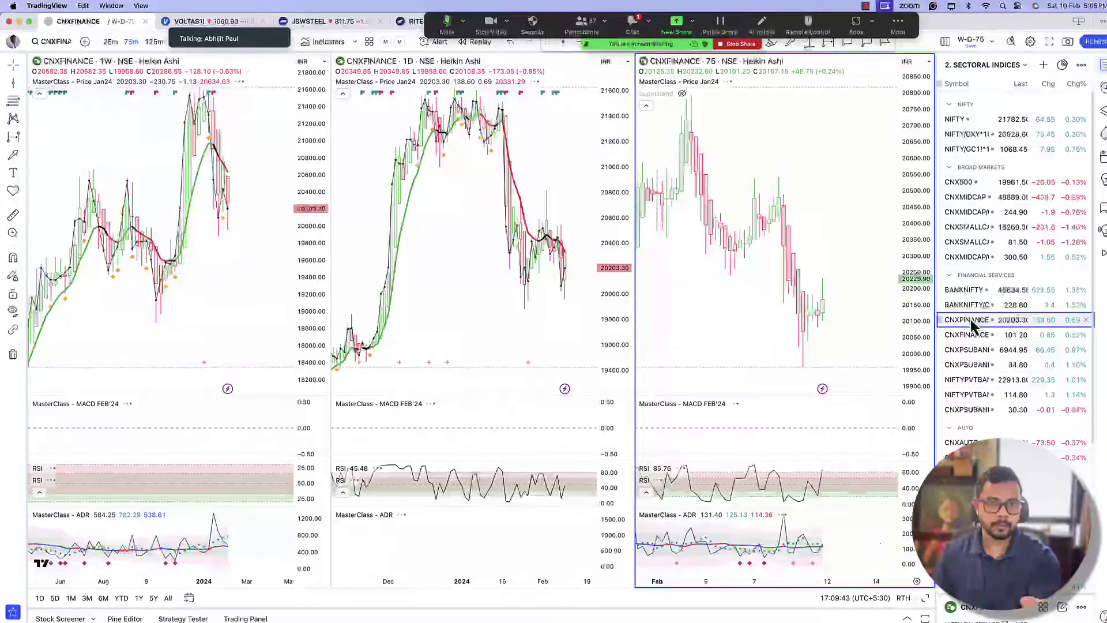
scroll(972, 323, "down", 10)
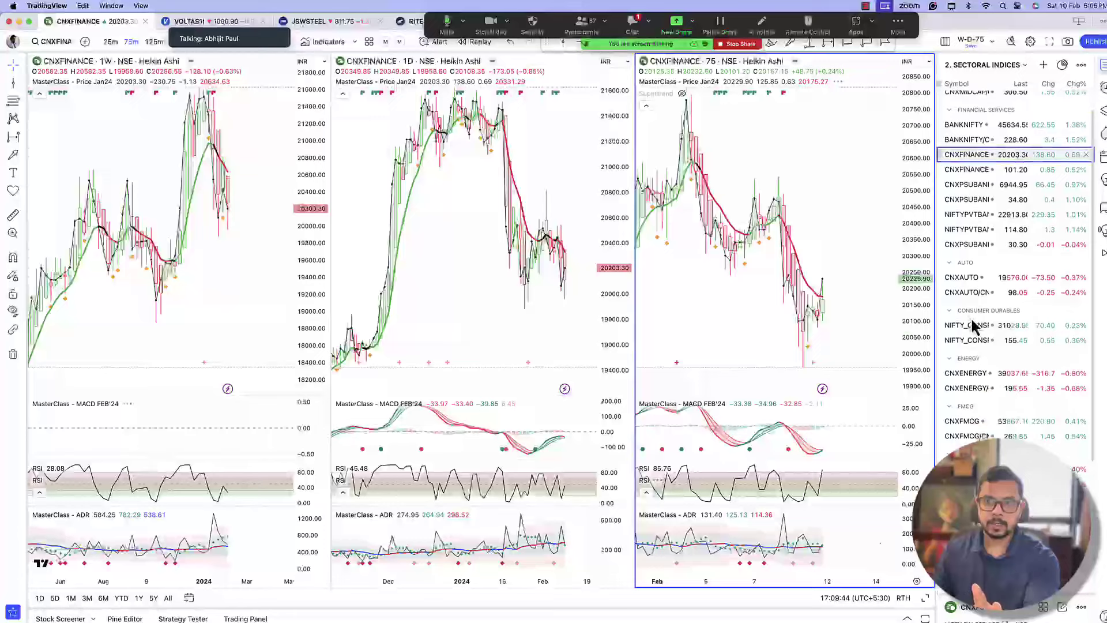
left_click(966, 323)
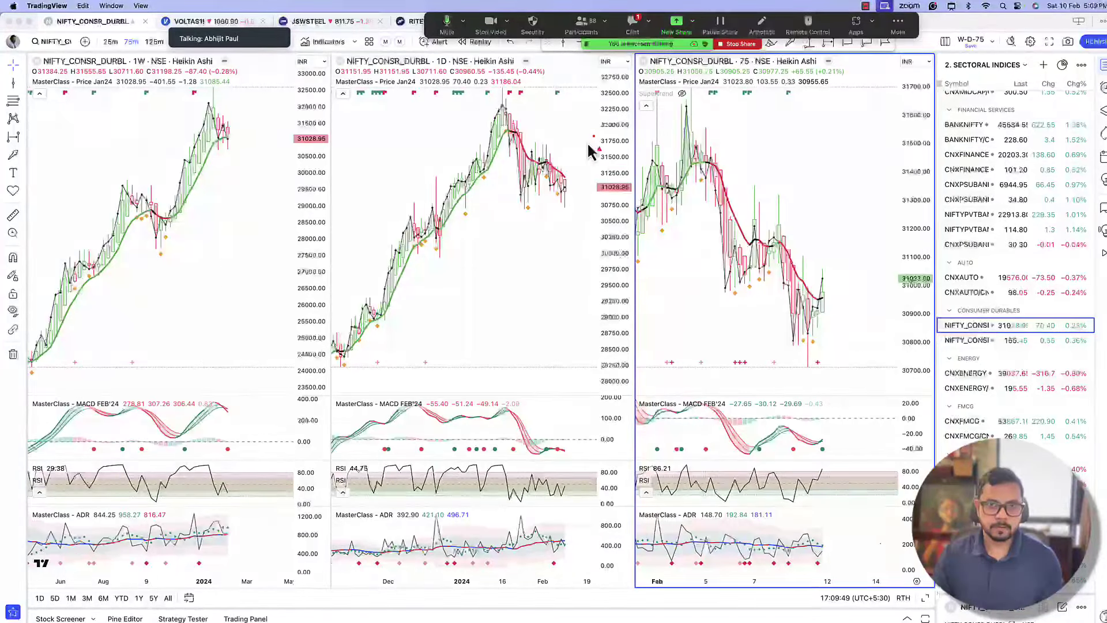
mouse_move(589, 146)
left_mouse_down()
mouse_move(571, 164)
mouse_move(557, 447)
left_mouse_up()
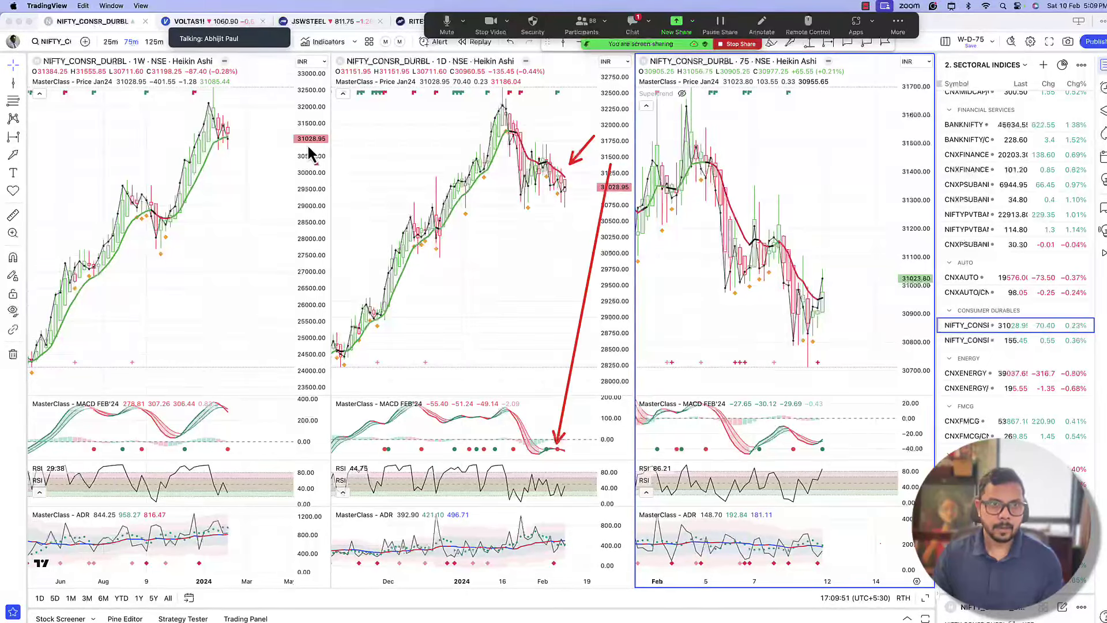
left_click_drag(294, 138, 234, 137)
left_click_drag(294, 386, 253, 402)
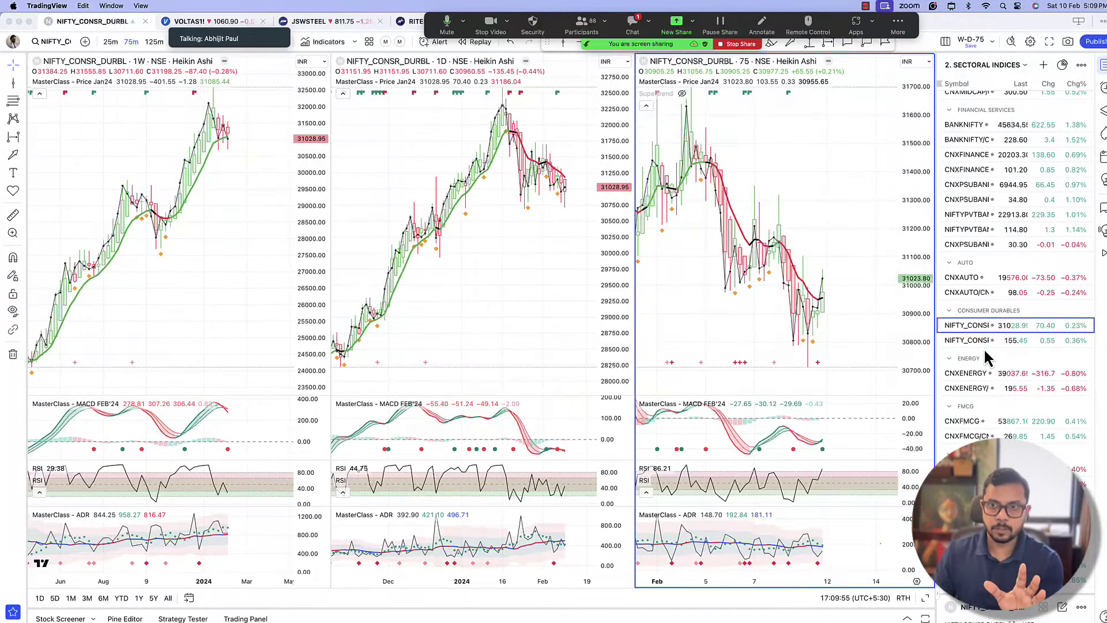
Load CNXFMCG and arrow its falling daily and weekly candles and rolling-over MACD.
left_click(980, 421)
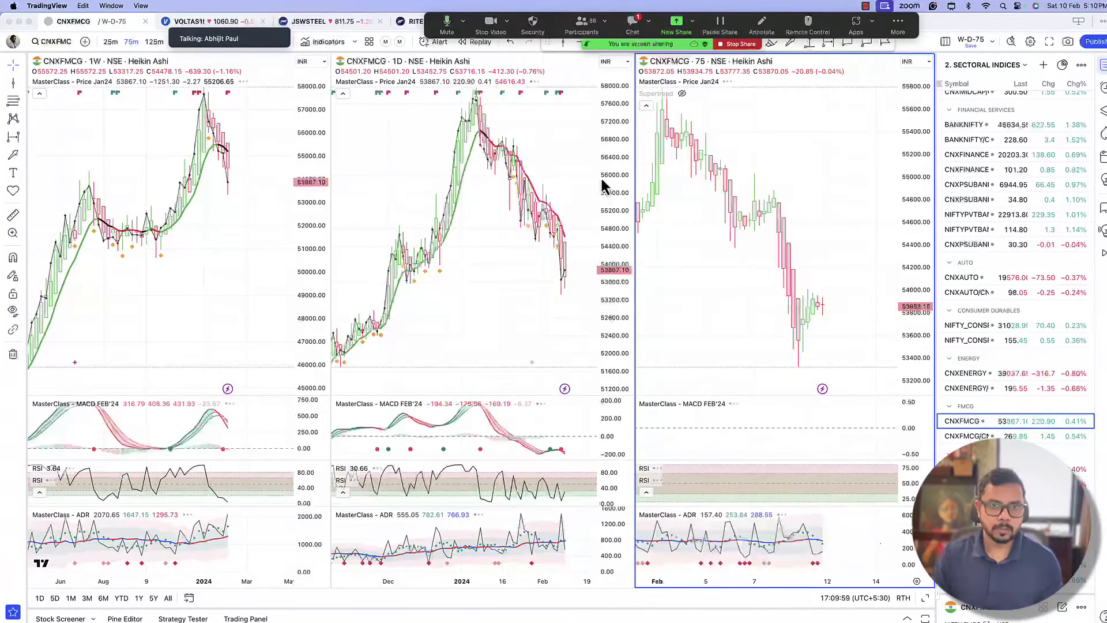
left_click_drag(599, 179, 572, 220)
left_click_drag(600, 383, 575, 436)
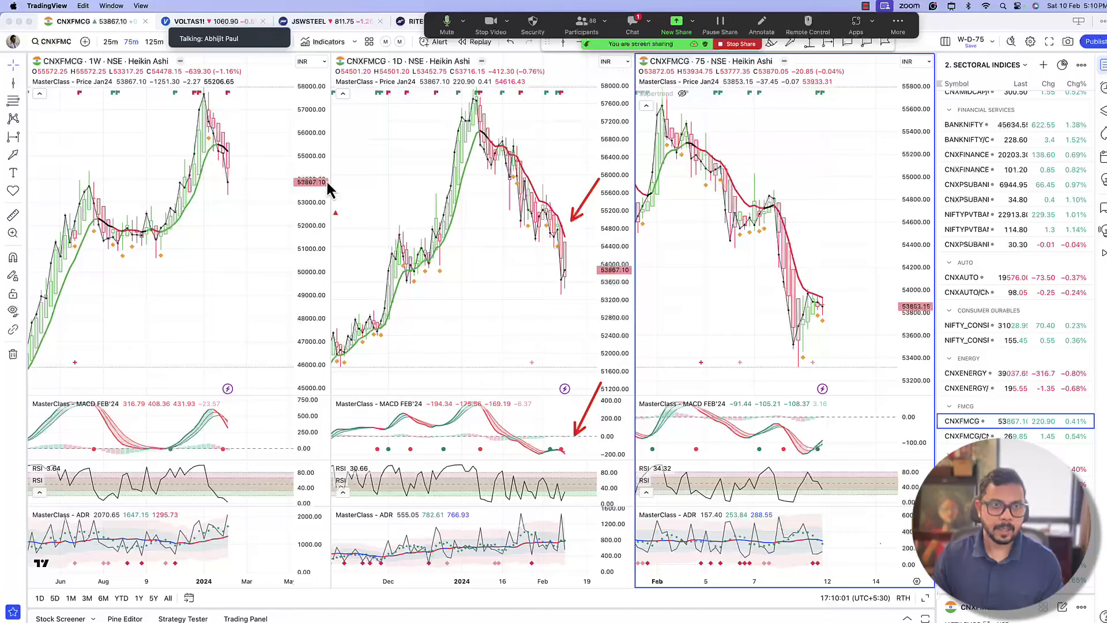
left_click_drag(291, 121, 245, 158)
left_click_drag(284, 392, 260, 406)
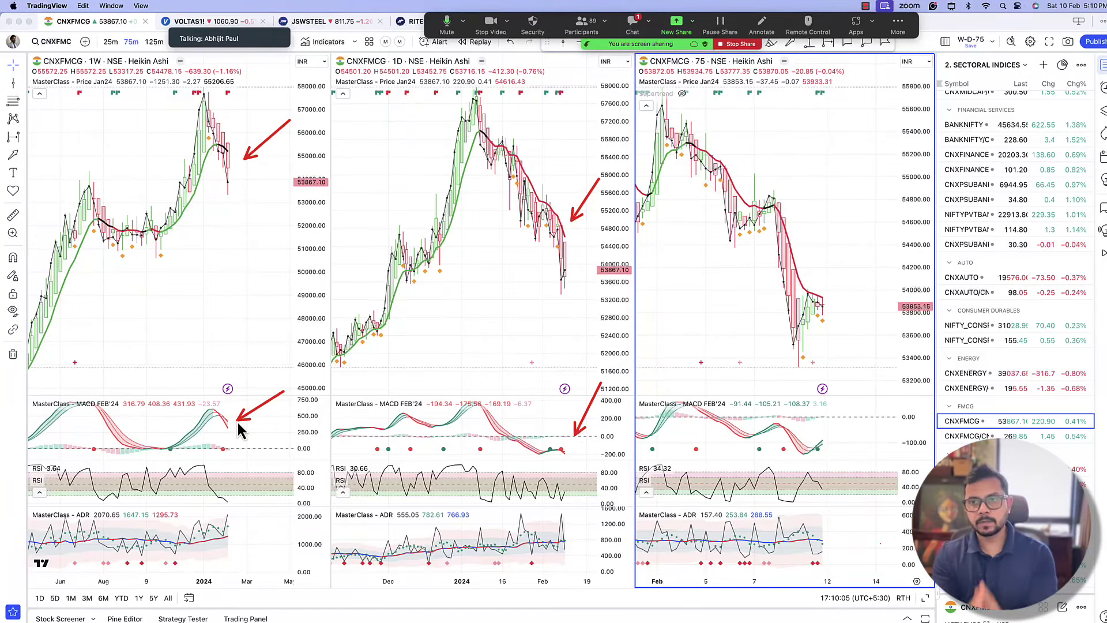
Bring the StockCharts NSE sectors RRG forward and outline the $CNXCONSUM table row in red.
key("ctrl+Up")
left_click(590, 344)
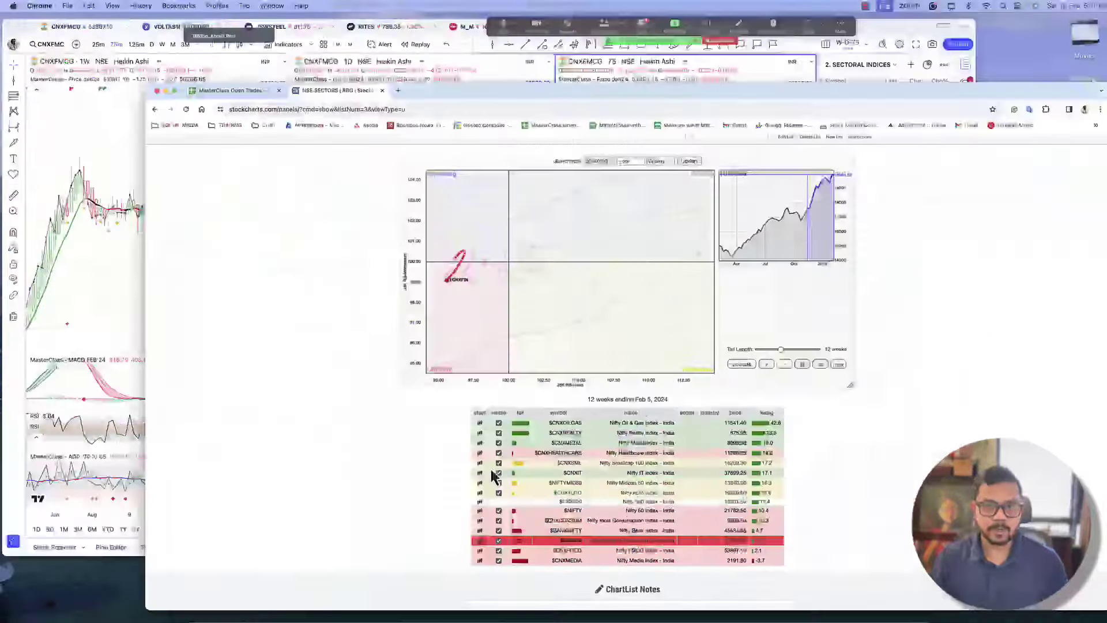
scroll(337, 433, "down", 2)
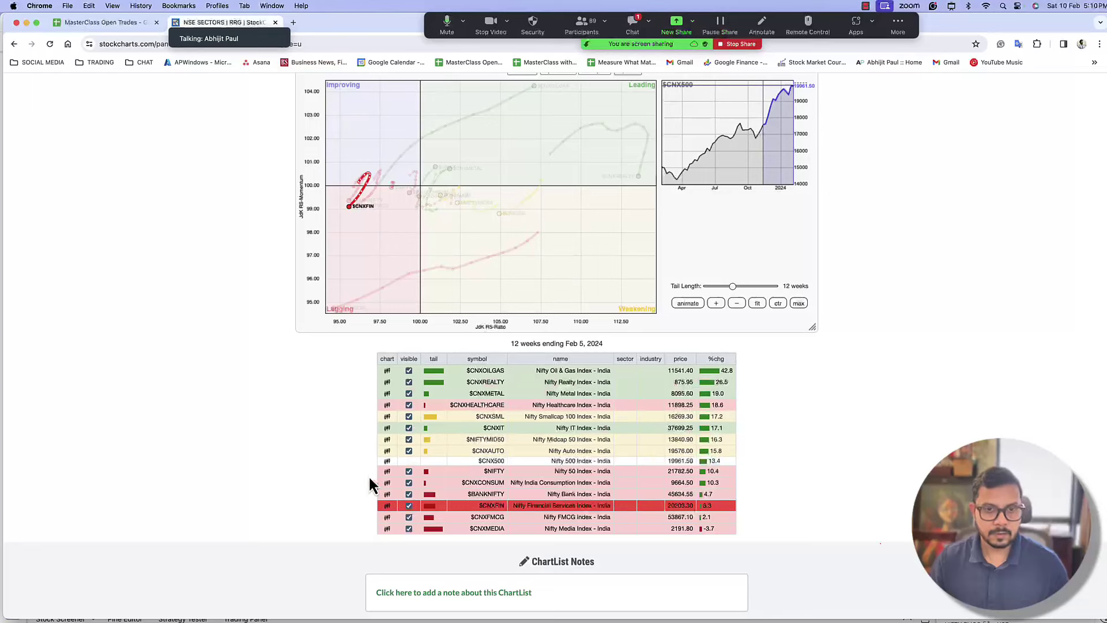
mouse_move(359, 479)
left_mouse_down()
mouse_move(513, 486)
mouse_move(754, 526)
left_mouse_up()
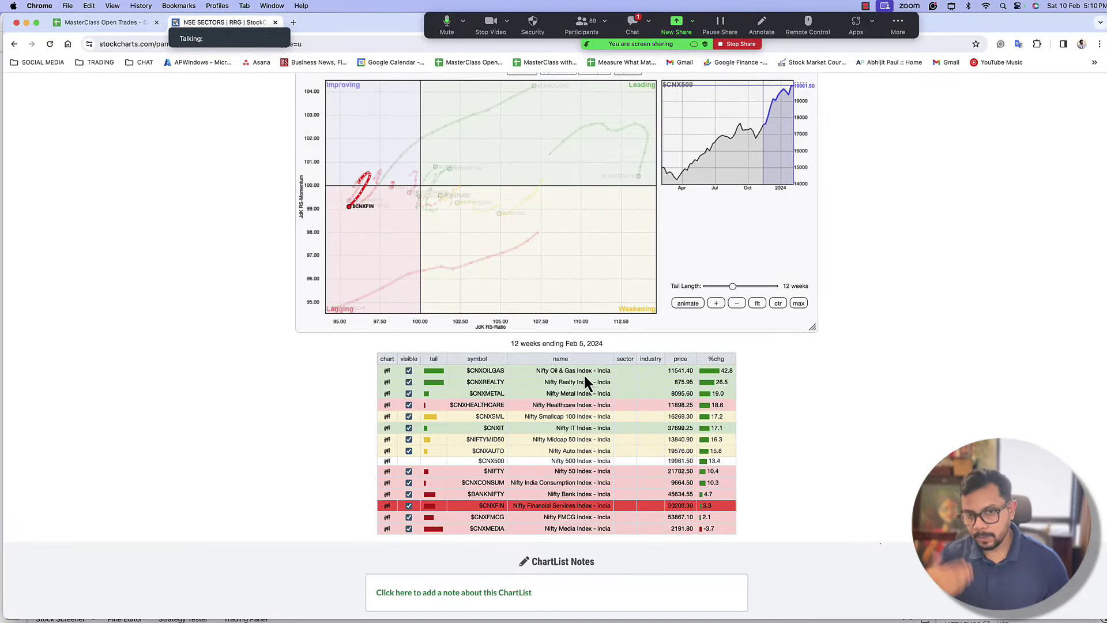
key("ctrl+Up")
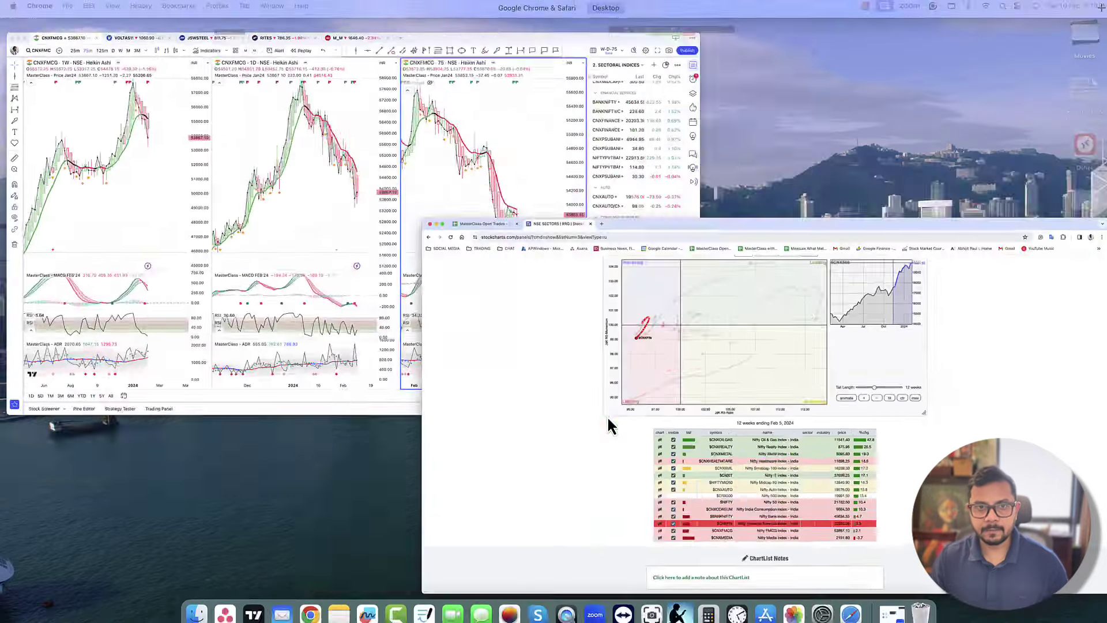
Return to the CNXFMCG charts and draw red arrows at the latest daily and recent candles.
left_click(383, 309)
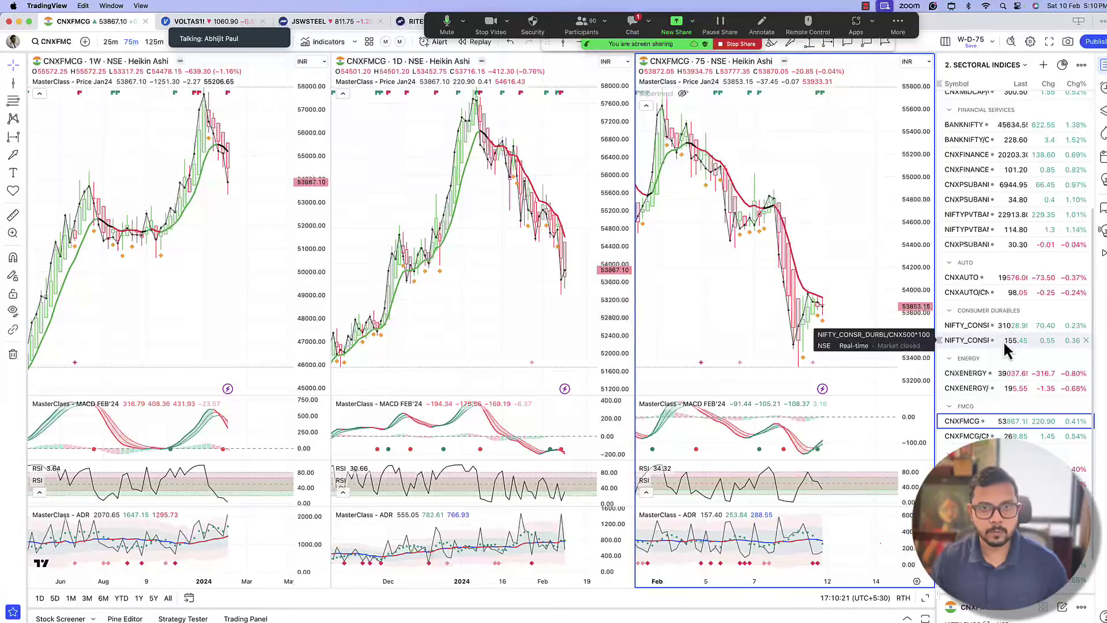
left_click_drag(529, 275, 554, 253)
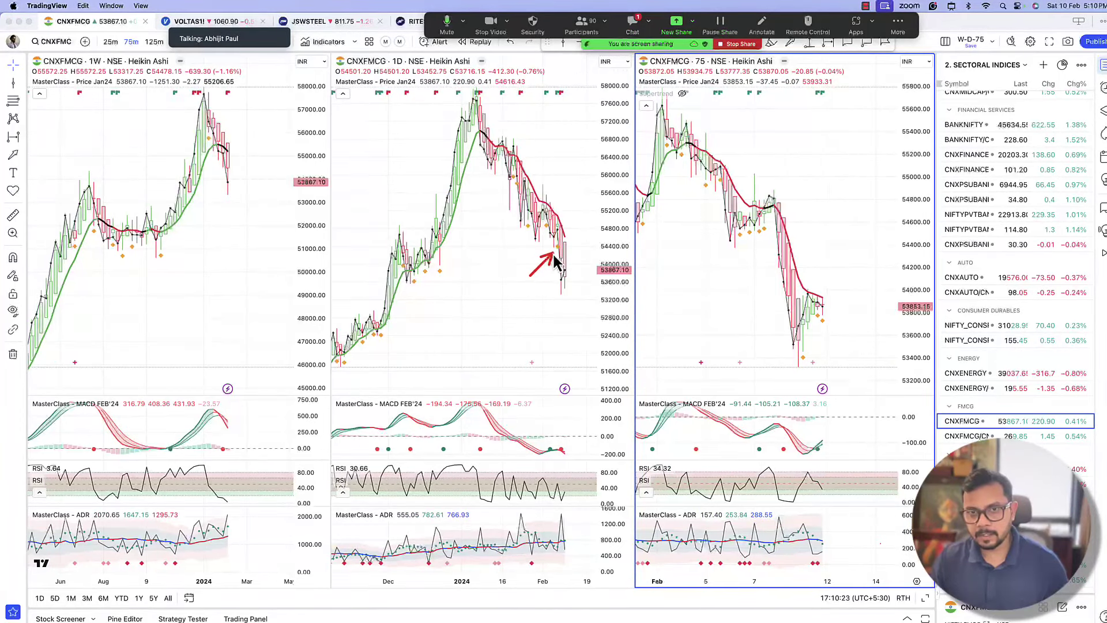
mouse_move(588, 198)
left_mouse_down()
mouse_move(566, 223)
mouse_move(572, 157)
left_mouse_up()
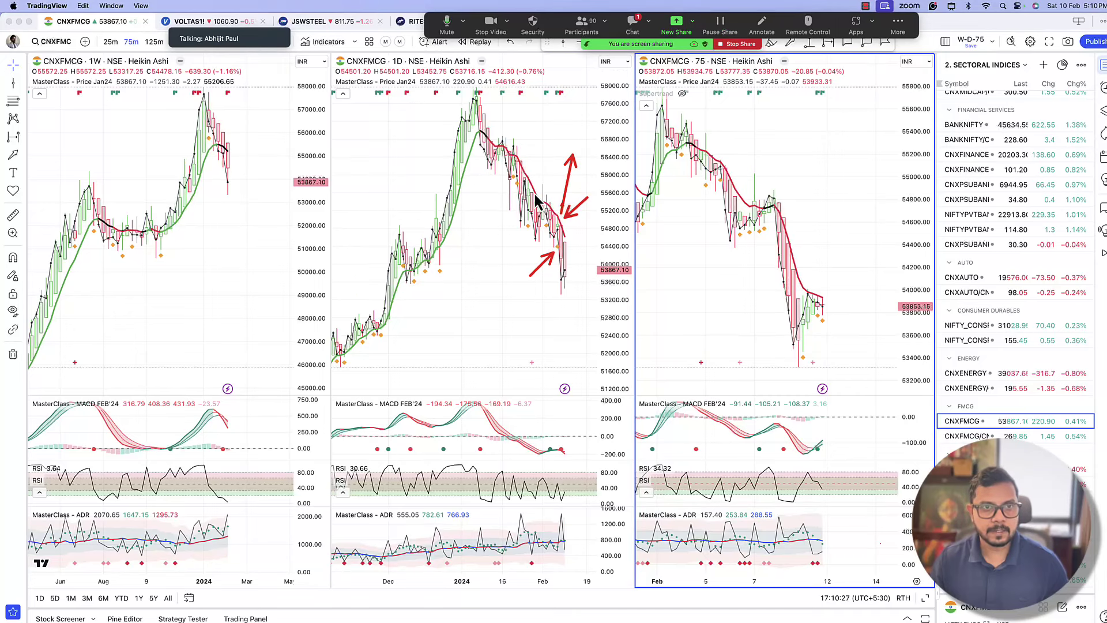
left_click_drag(229, 182, 101, 184)
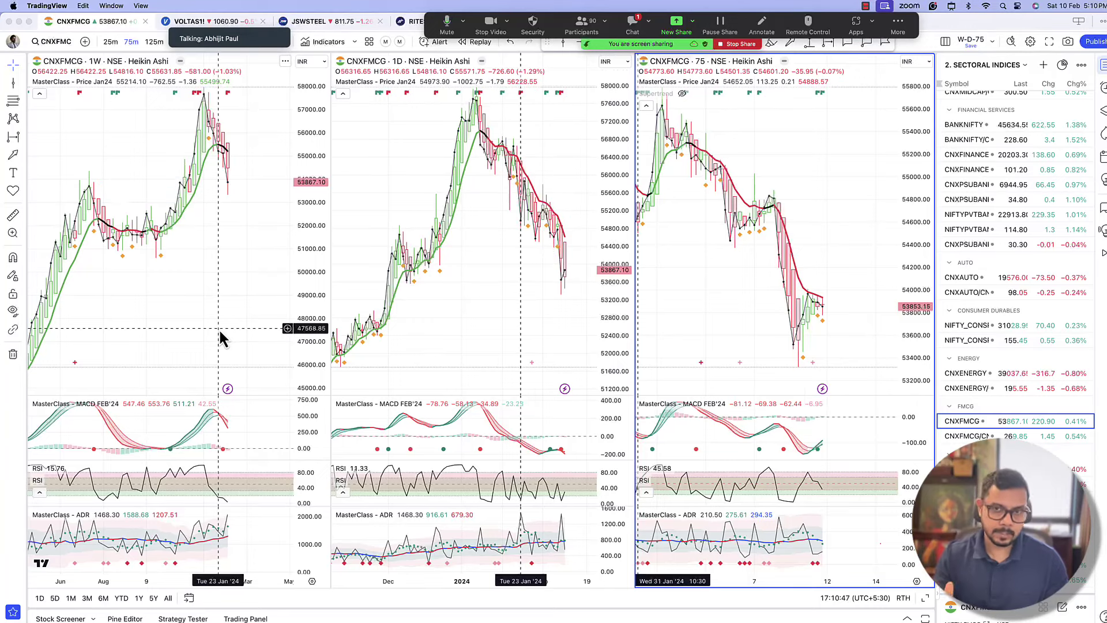
key("ctrl+Up")
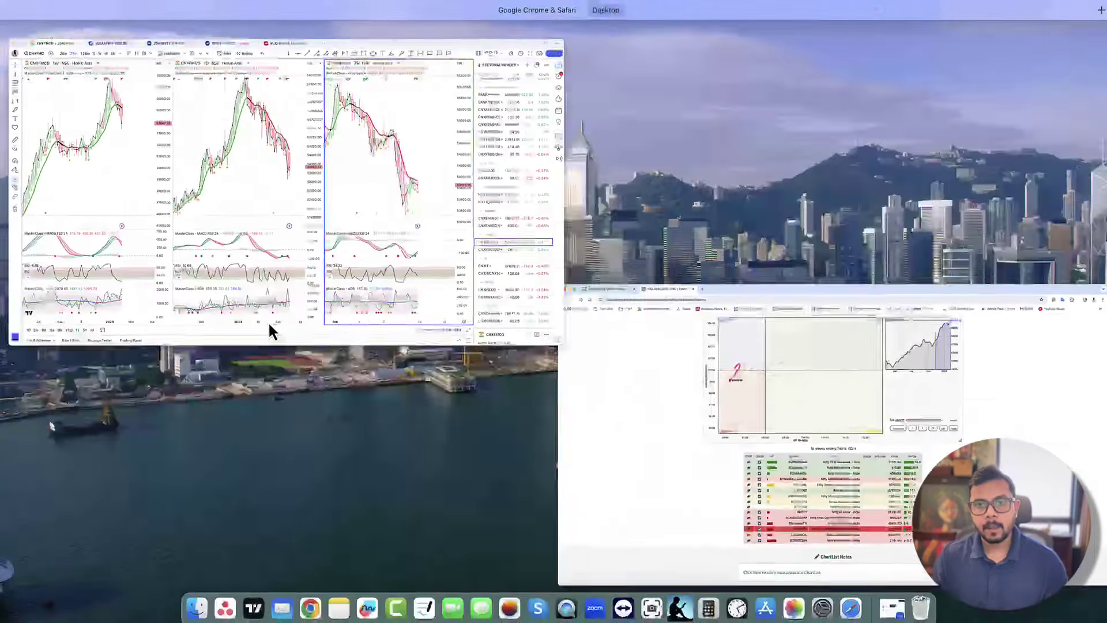
Box the top six sector rows in red and point arrows at the Realty and IT tail bars.
left_click(643, 408)
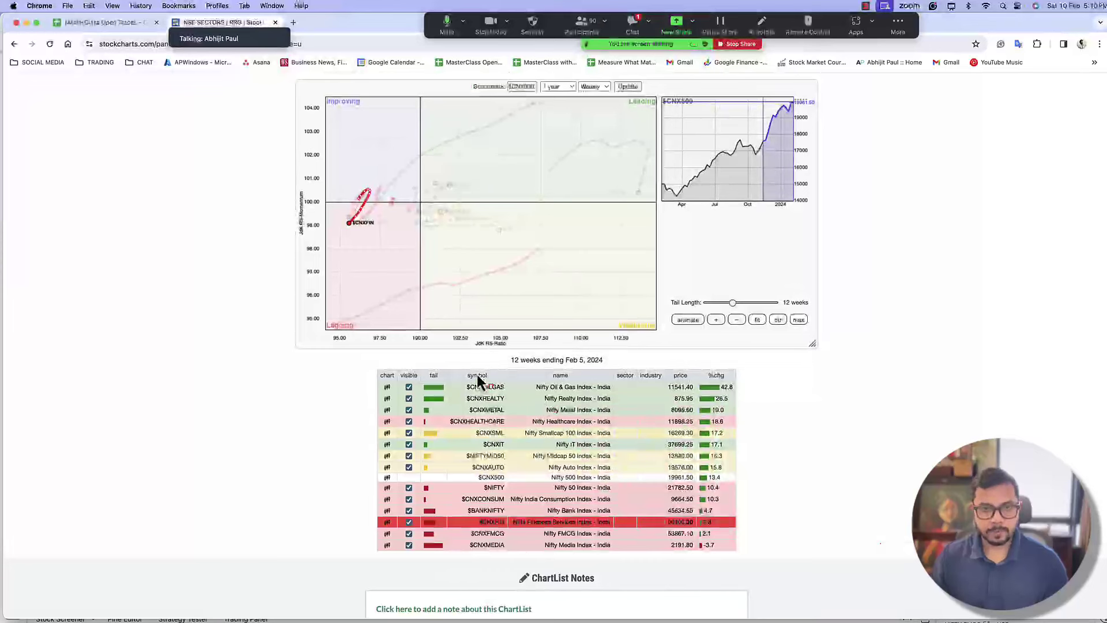
mouse_move(357, 367)
left_mouse_down()
mouse_move(746, 434)
mouse_move(747, 454)
left_mouse_up()
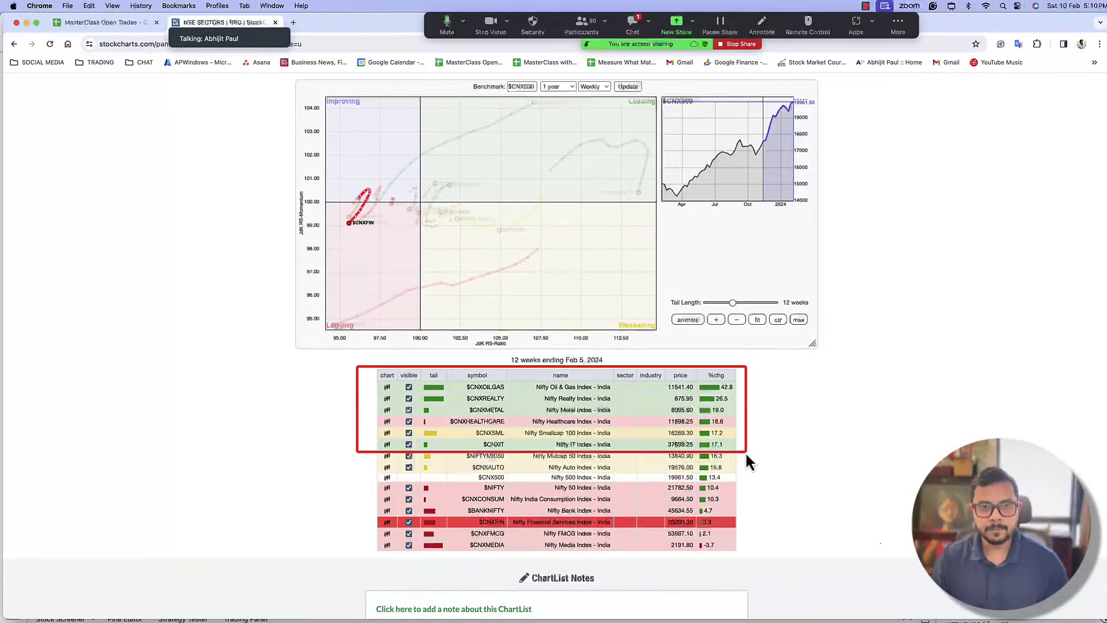
left_click_drag(502, 366, 461, 397)
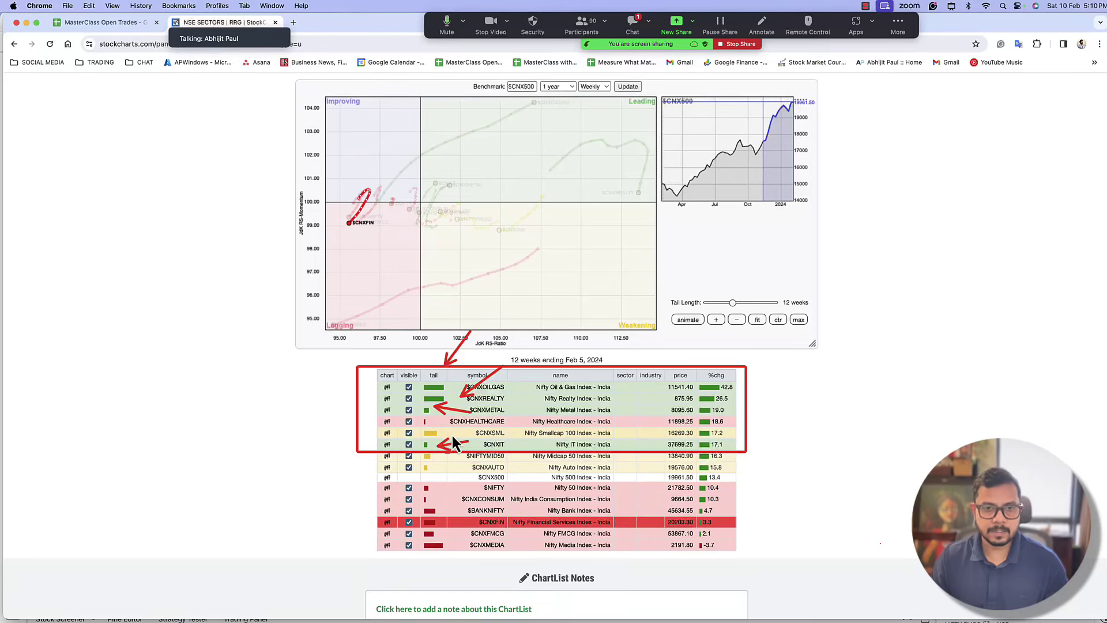
Highlight the $CNXOILGAS, $CNXREALTY, $CNXMETAL and $CNXIT tails on the RRG in turn.
left_click(486, 390)
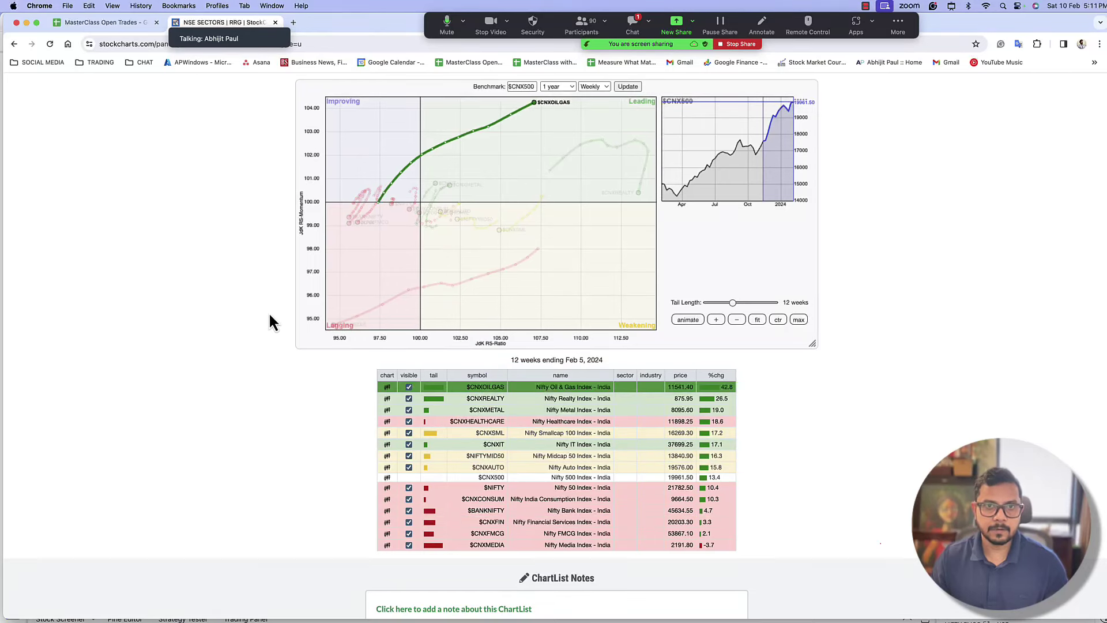
scroll(233, 317, "up", 1)
left_click(439, 413)
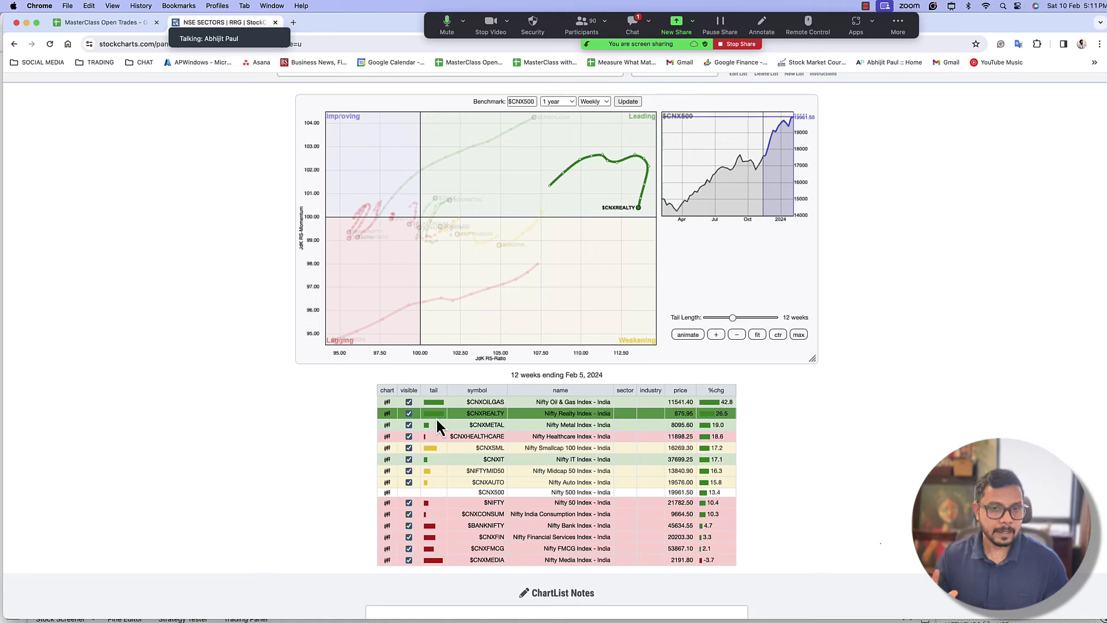
left_click(437, 426)
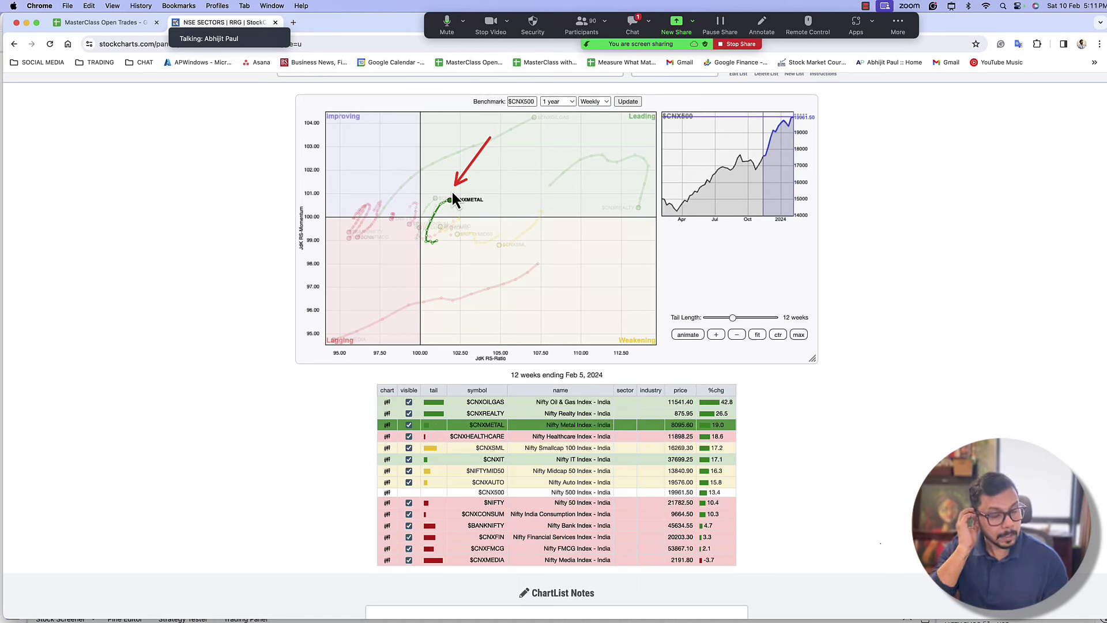
left_click(429, 461)
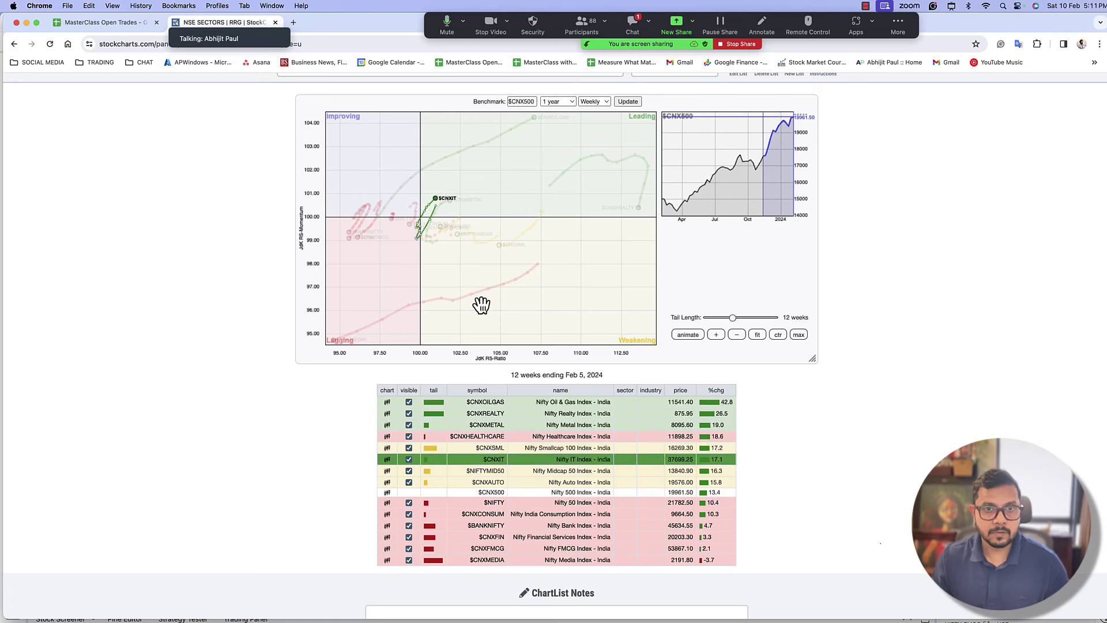
Arrow the $CNXIT point, Realty row and Leading quadrant, then re-highlight the $CNXOILGAS tail.
left_click_drag(466, 172, 438, 193)
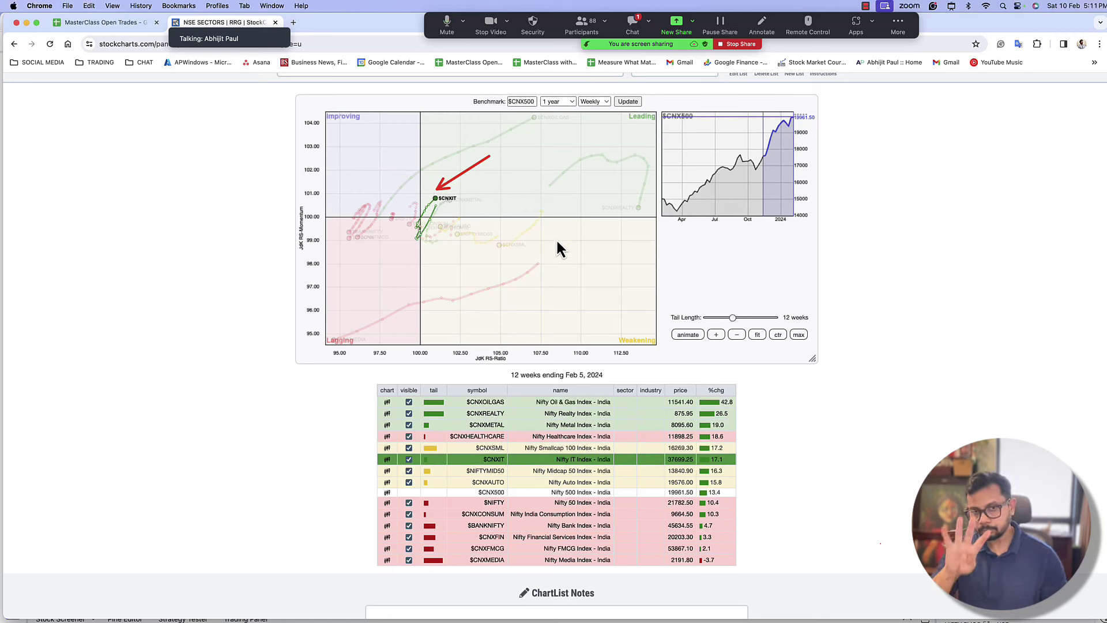
left_click(627, 234)
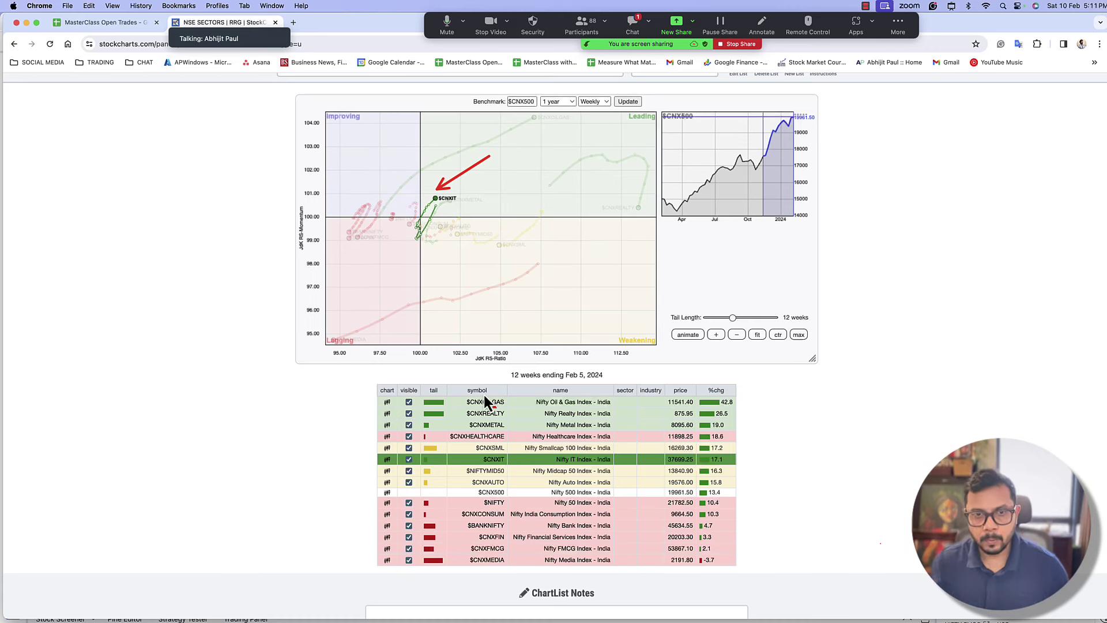
mouse_move(477, 355)
left_mouse_down()
mouse_move(452, 385)
mouse_move(454, 413)
left_mouse_up()
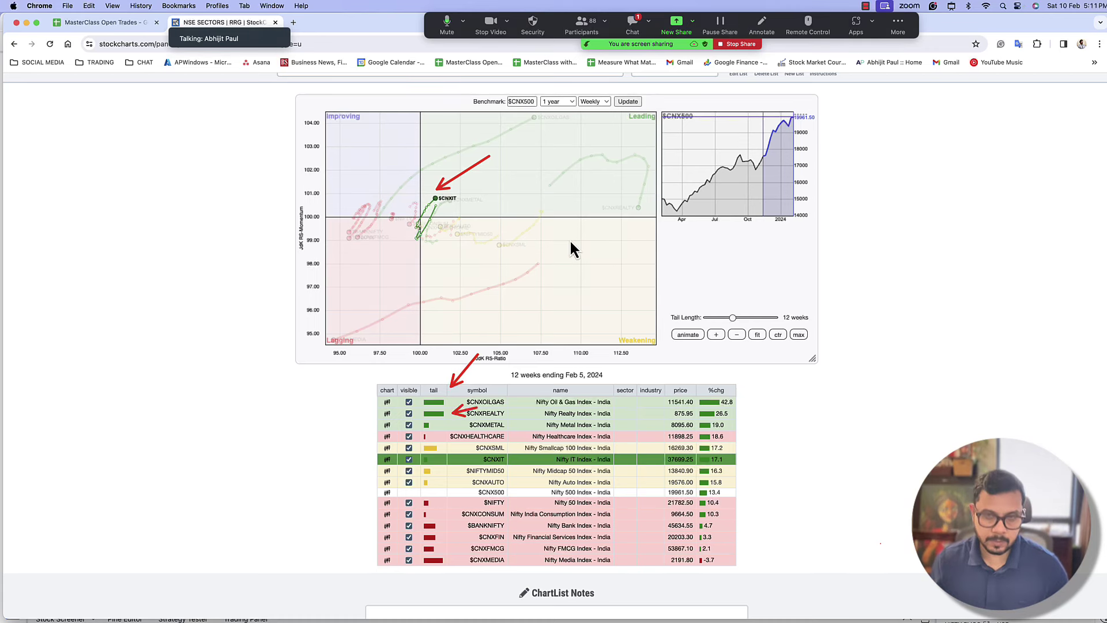
left_click_drag(575, 204, 645, 126)
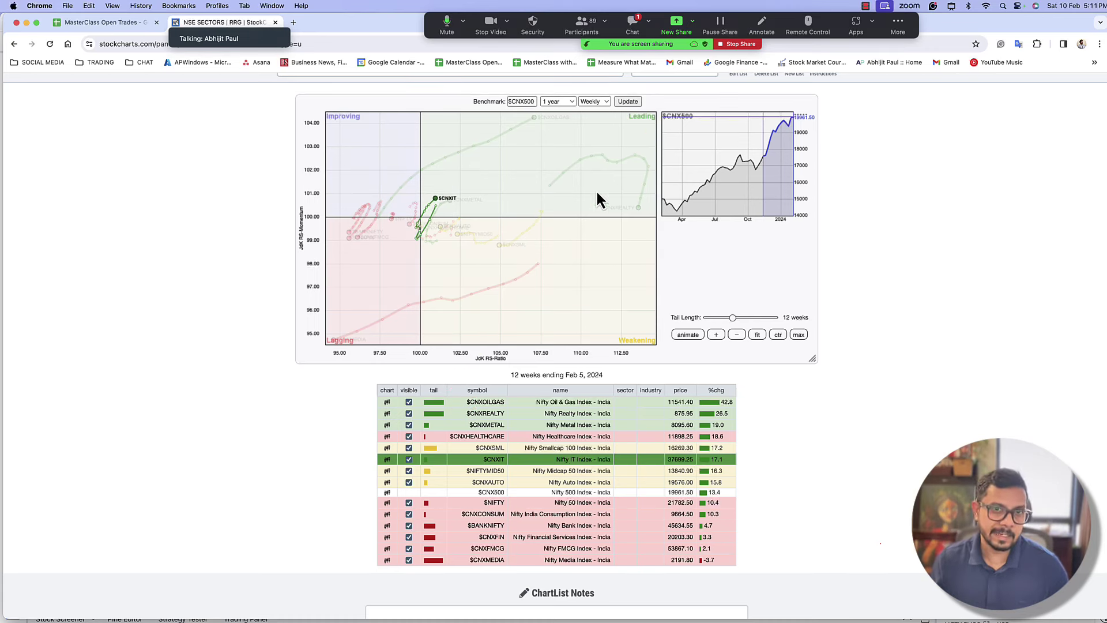
left_click(486, 406)
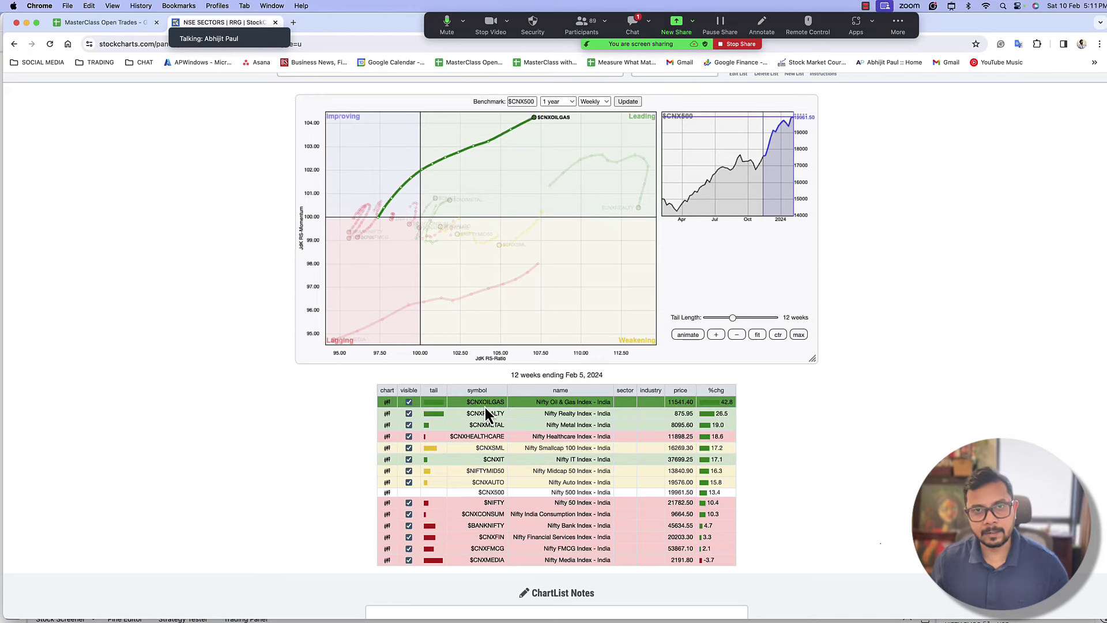
Return to TradingView and load CNXENERGY from the Sectoral Indices watchlist into all three charts.
key("super+Tab")
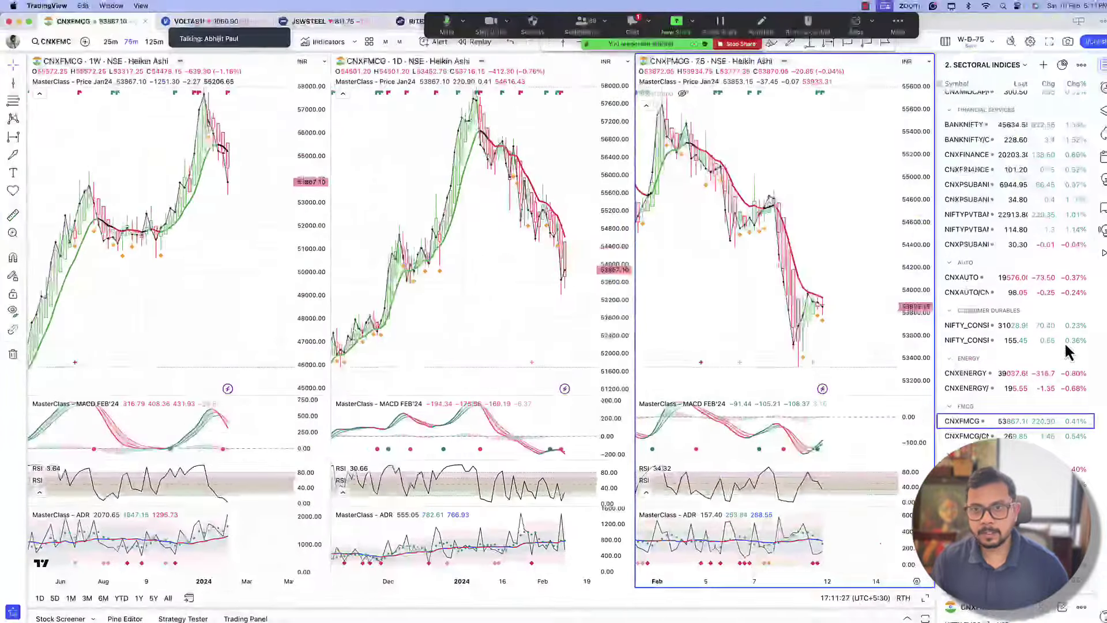
scroll(1065, 350, "down", 3)
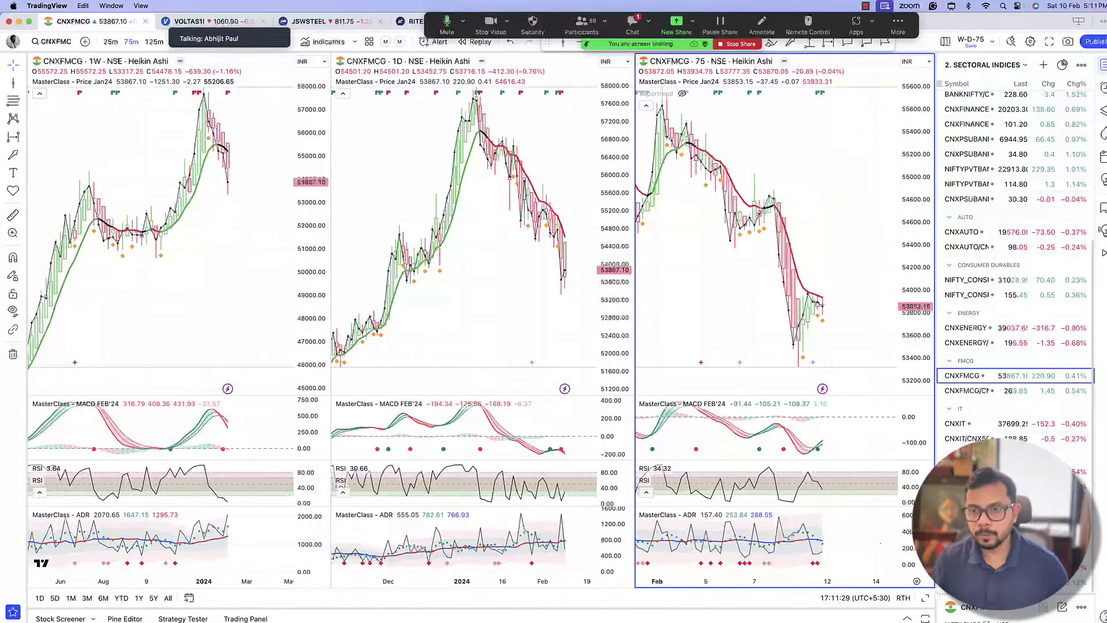
scroll(980, 346, "up", 2)
scroll(981, 346, "down", 2)
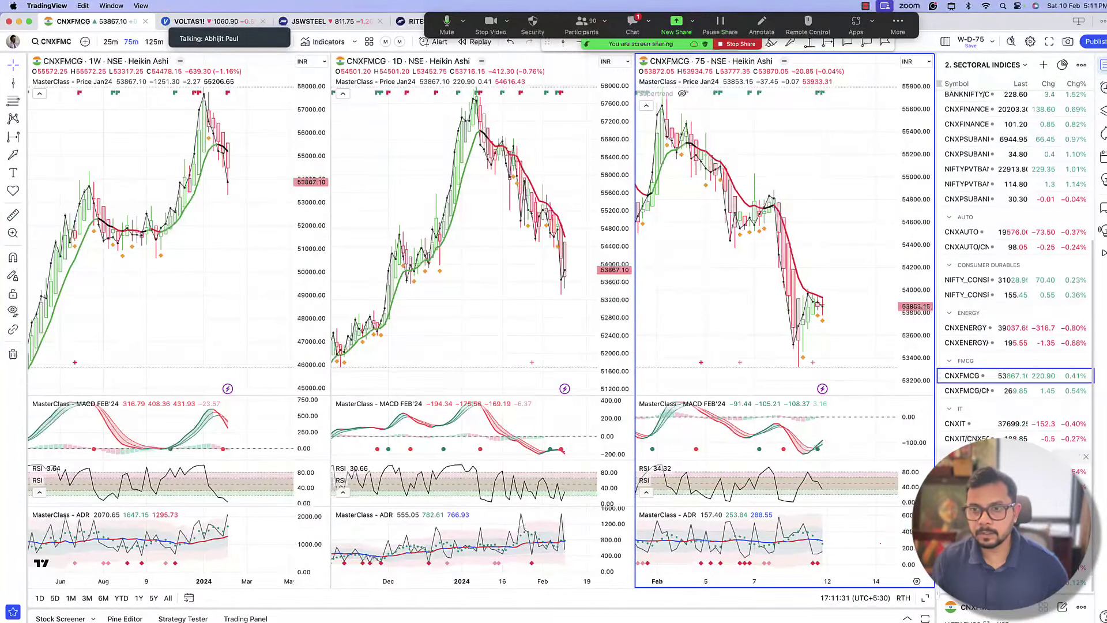
left_click(967, 332)
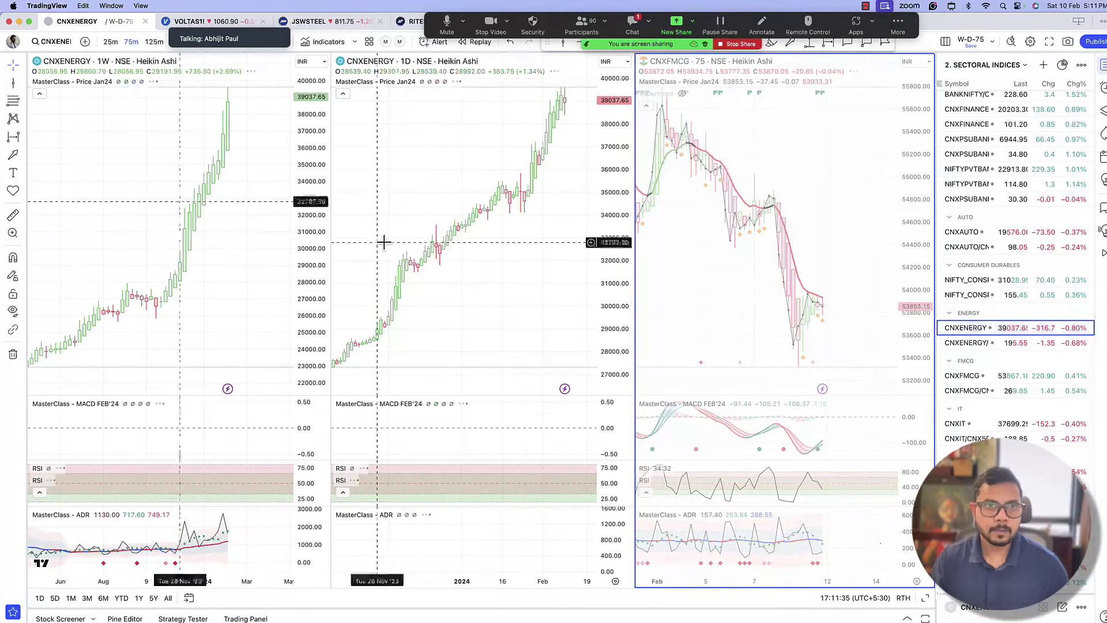
Mark CNXENERGY's weekly and daily uptrends and latest weekly candle with arrows, then clear them.
left_click_drag(192, 301, 256, 126)
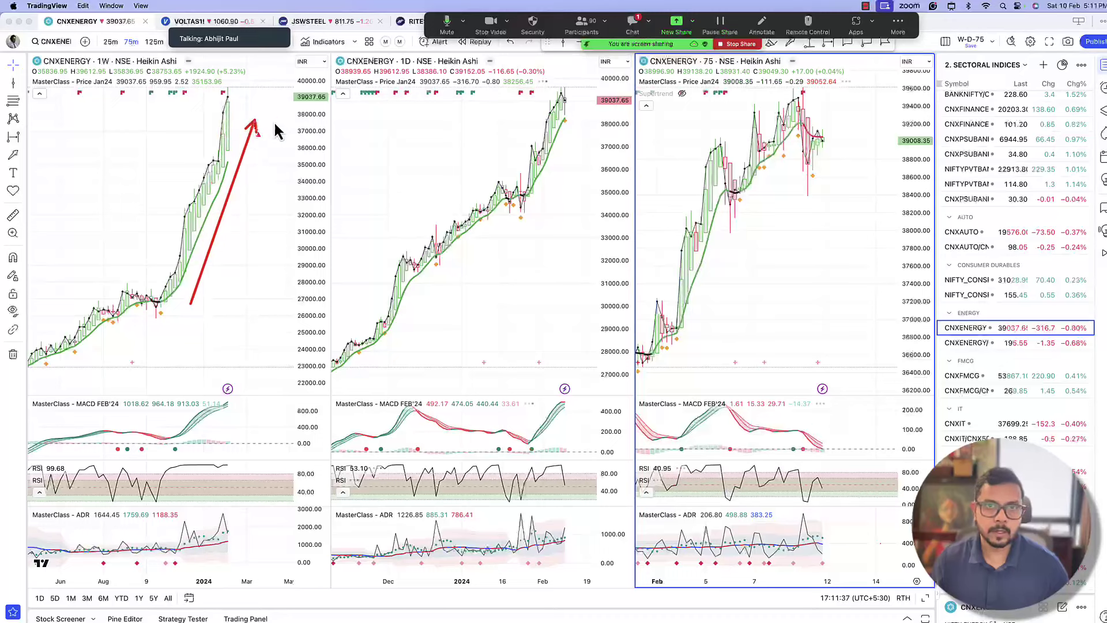
left_click_drag(471, 304, 577, 143)
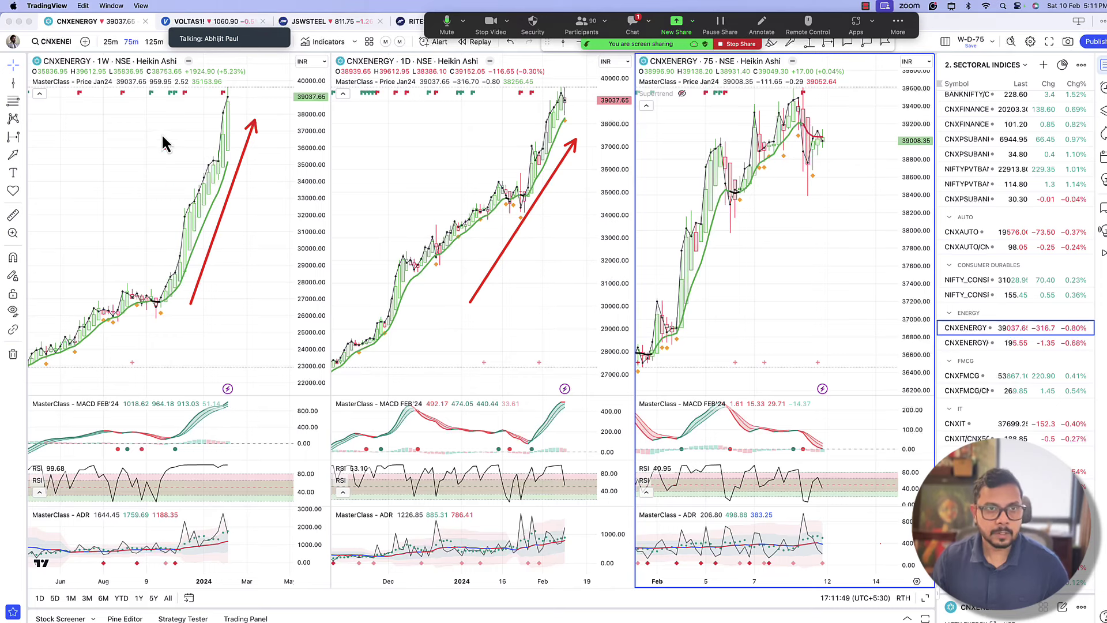
left_click_drag(161, 133, 221, 99)
left_click_drag(311, 74, 237, 98)
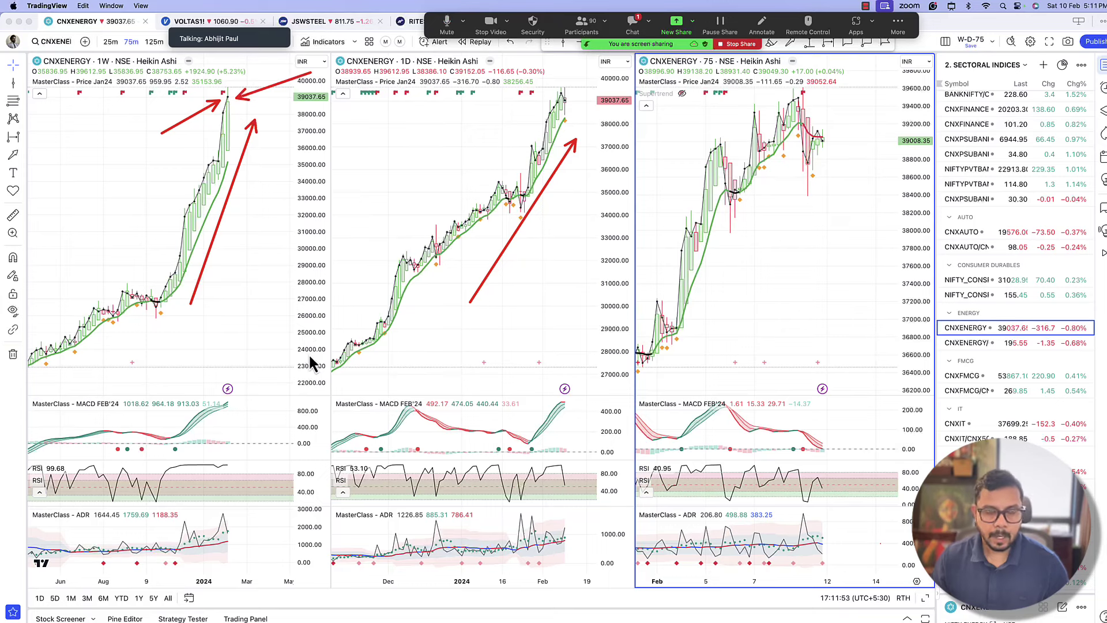
key("Escape")
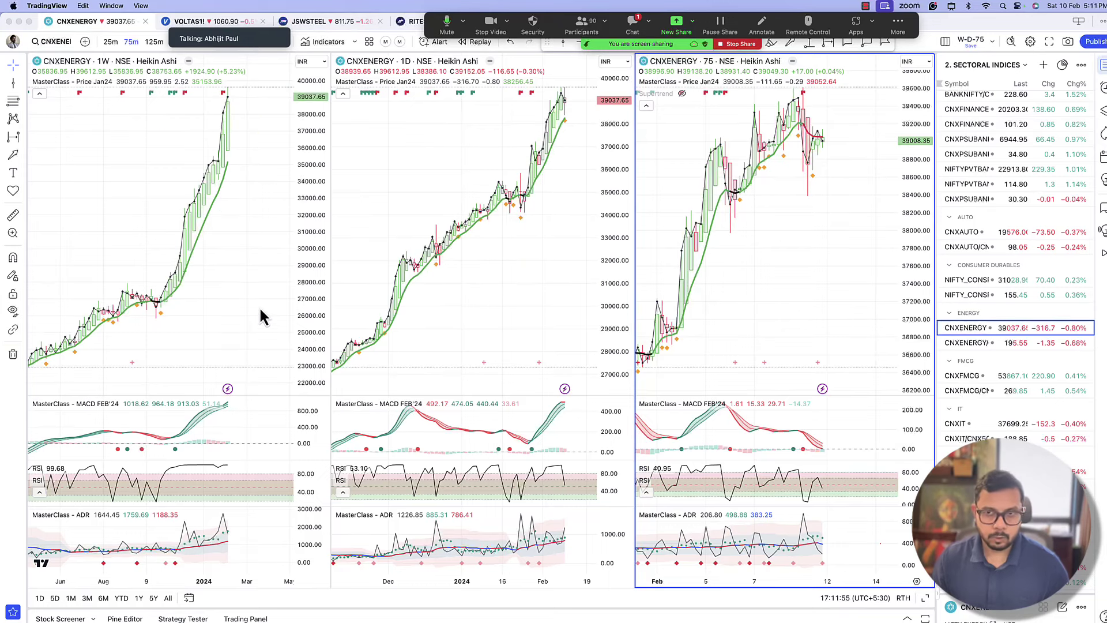
key("super+Tab")
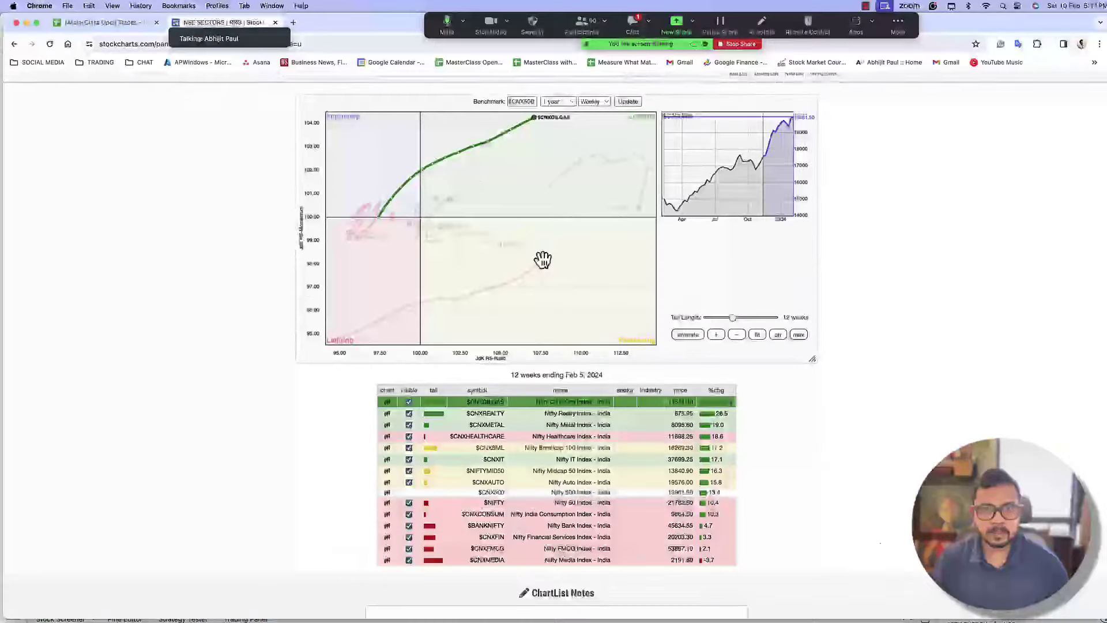
Highlight the $CNXREALTY tail and arrow the 100 momentum level, its latest dot and downturn.
left_click_drag(478, 158, 534, 127)
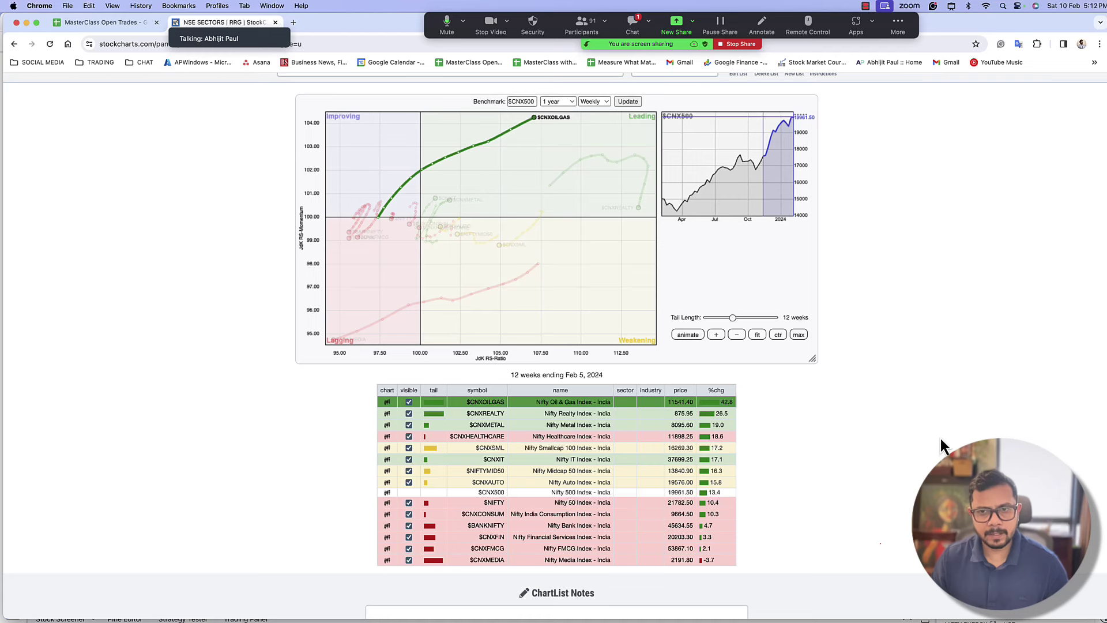
left_click(491, 415)
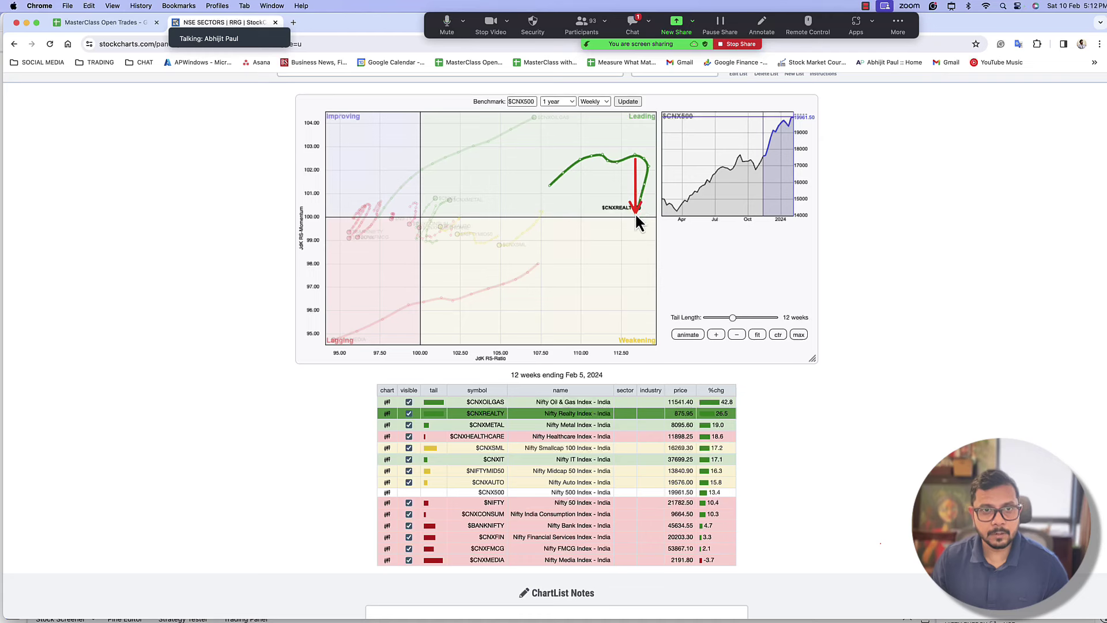
left_click_drag(473, 188, 310, 216)
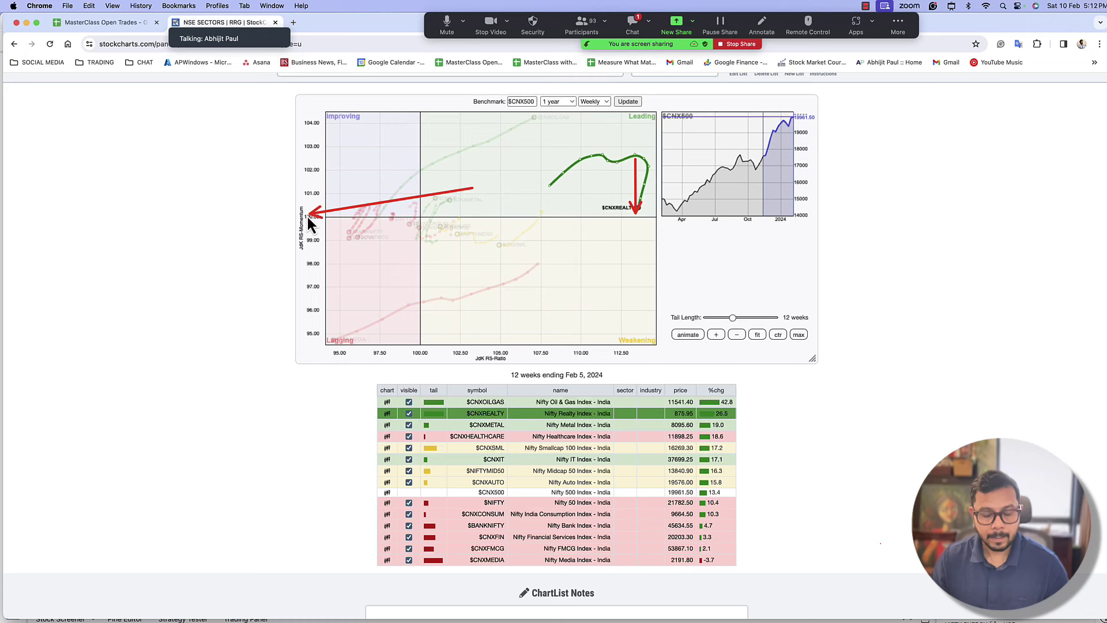
left_click_drag(632, 270, 640, 220)
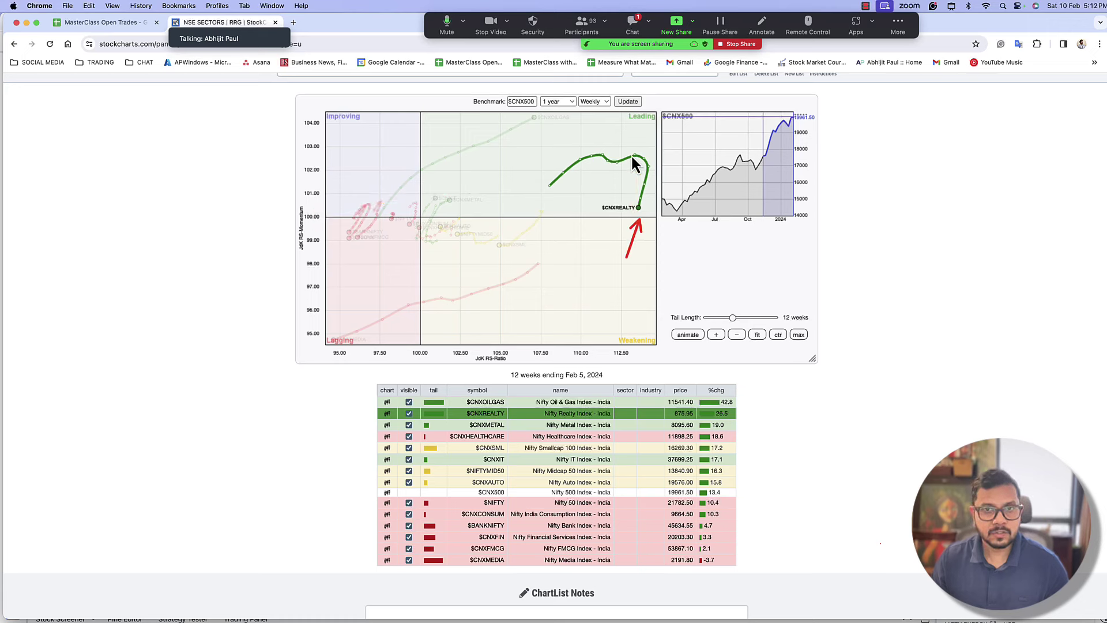
left_click_drag(632, 154, 632, 171)
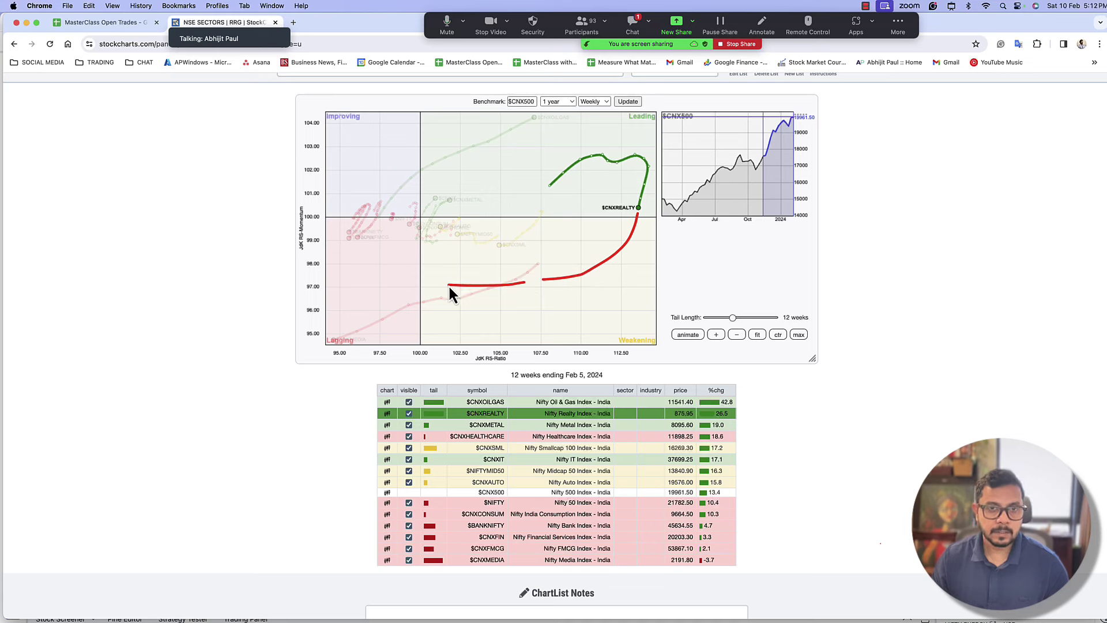
mouse_move(439, 284)
left_mouse_down()
mouse_move(381, 268)
mouse_move(372, 196)
mouse_move(418, 153)
left_mouse_up()
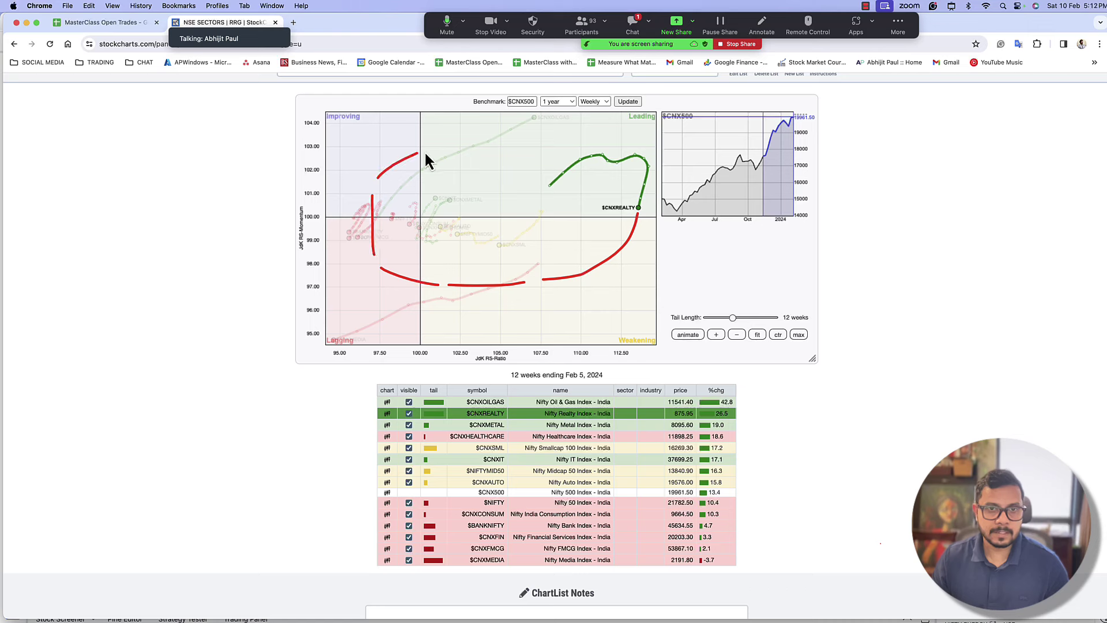
mouse_move(500, 247)
left_mouse_down()
mouse_move(449, 259)
mouse_move(403, 215)
mouse_move(440, 187)
mouse_move(483, 196)
left_mouse_up()
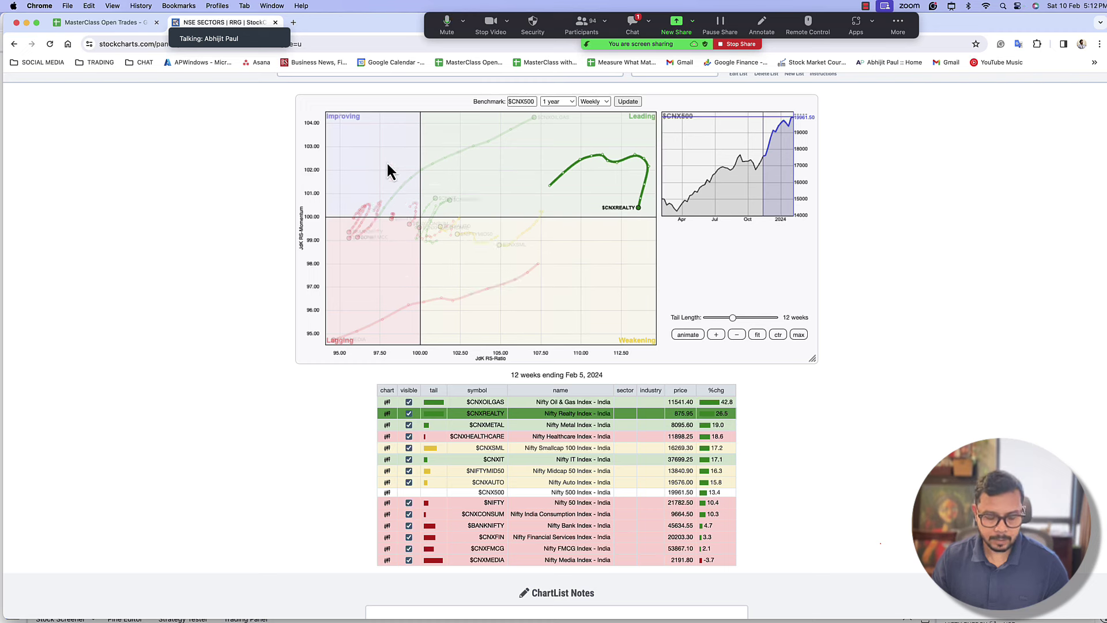
mouse_move(638, 209)
left_mouse_down()
mouse_move(492, 290)
mouse_move(404, 226)
mouse_move(512, 238)
mouse_move(460, 196)
left_mouse_up()
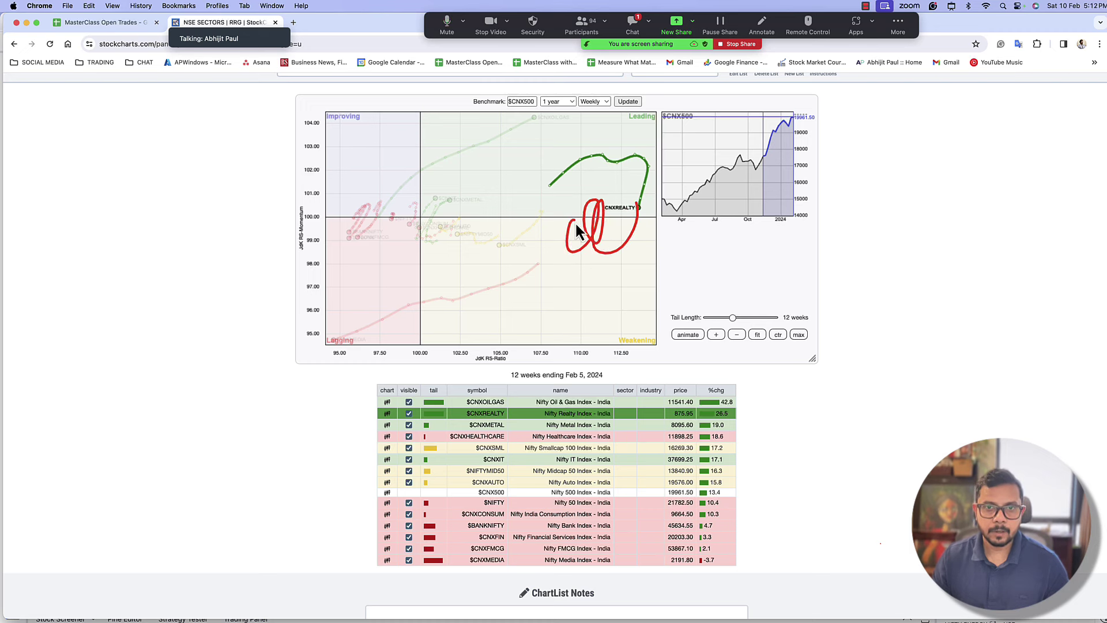
mouse_move(579, 230)
left_mouse_down()
mouse_move(486, 309)
mouse_move(445, 279)
mouse_move(479, 208)
mouse_move(406, 239)
mouse_move(471, 180)
left_mouse_up()
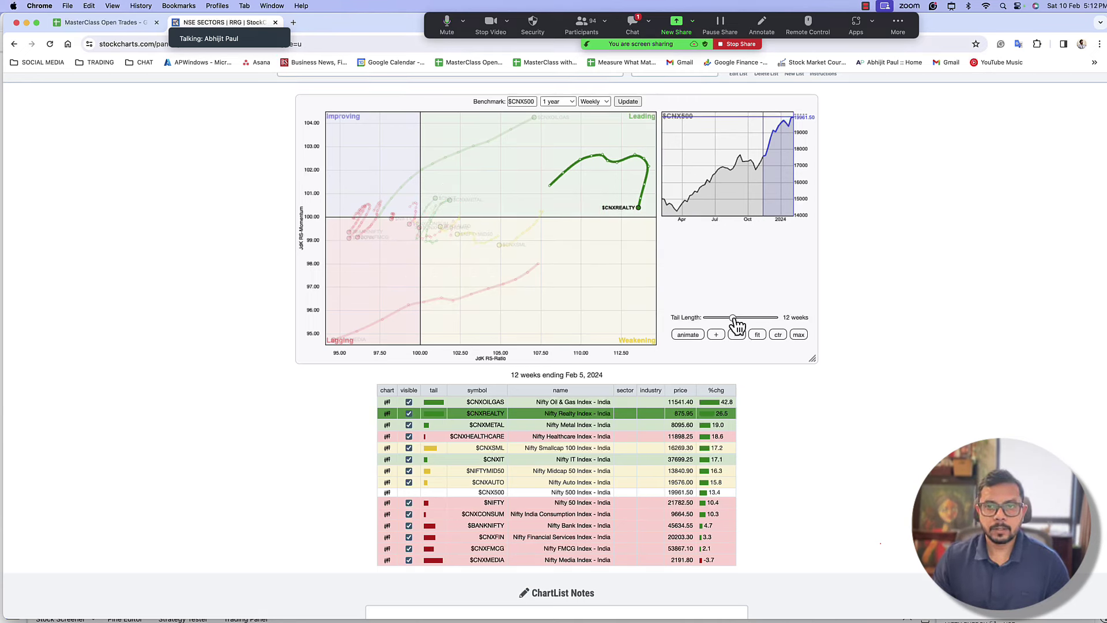
Lengthen the RRG tails to 30 weeks and replay the sector rotation history from September.
left_click_drag(733, 318, 777, 318)
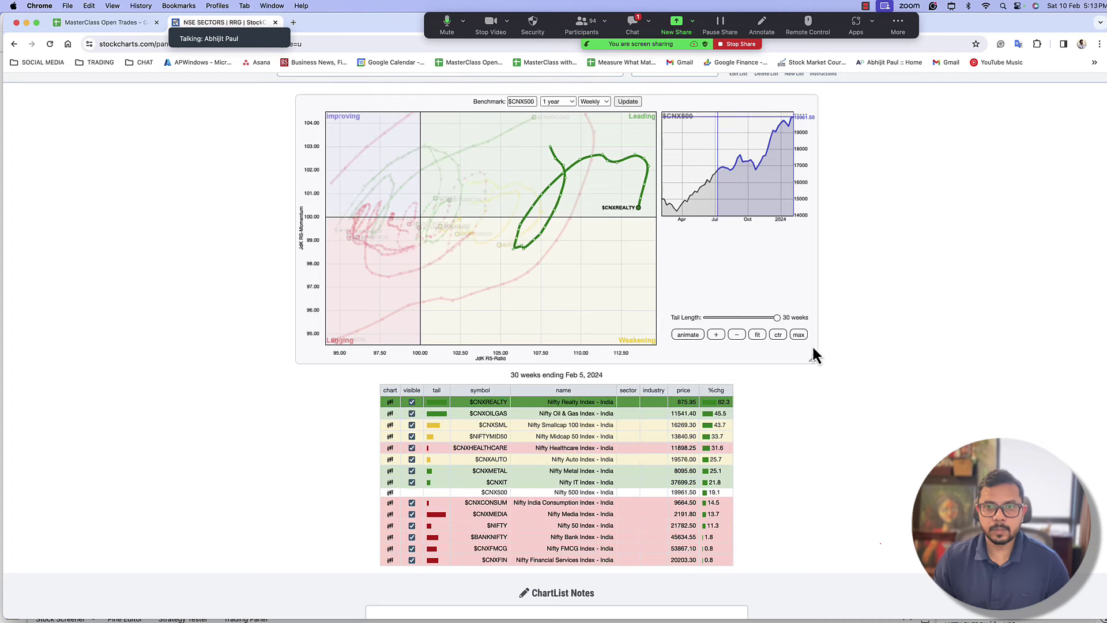
left_click(688, 336)
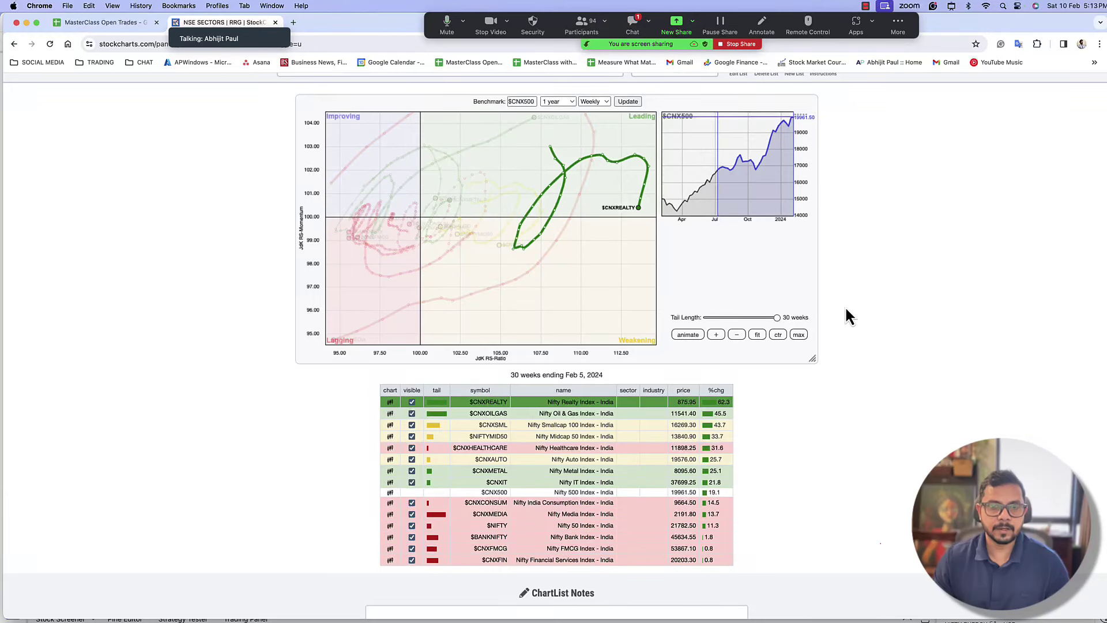
left_click(685, 339)
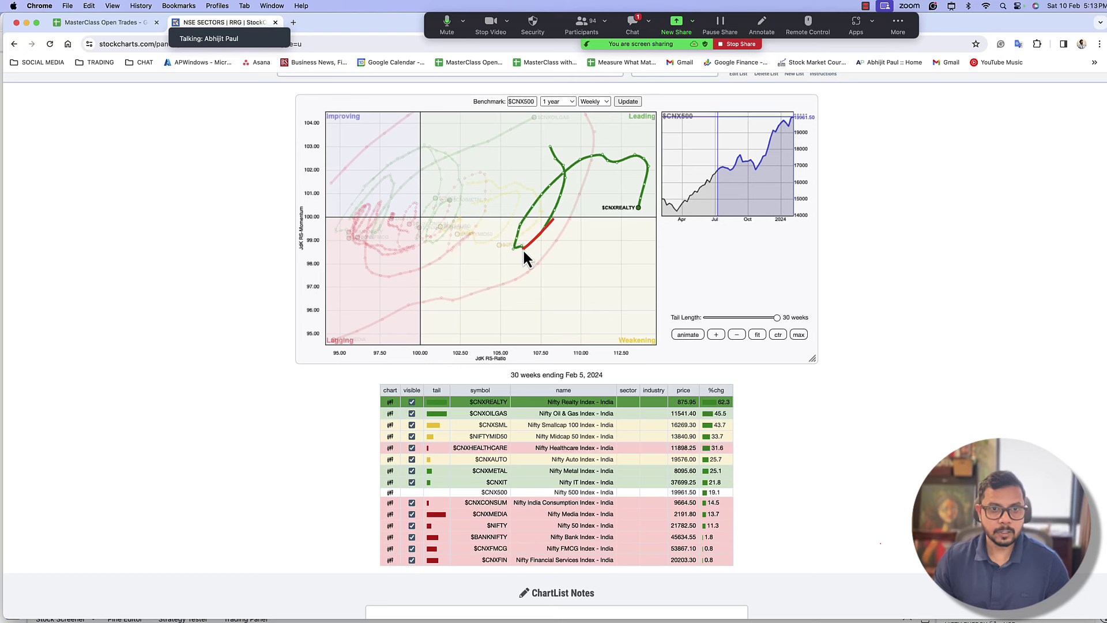
Trace Realty's earlier dip and turn, then restore 12-week tails and arrow down the Realty tail.
left_click_drag(523, 250, 363, 283)
left_click_drag(562, 222, 553, 160)
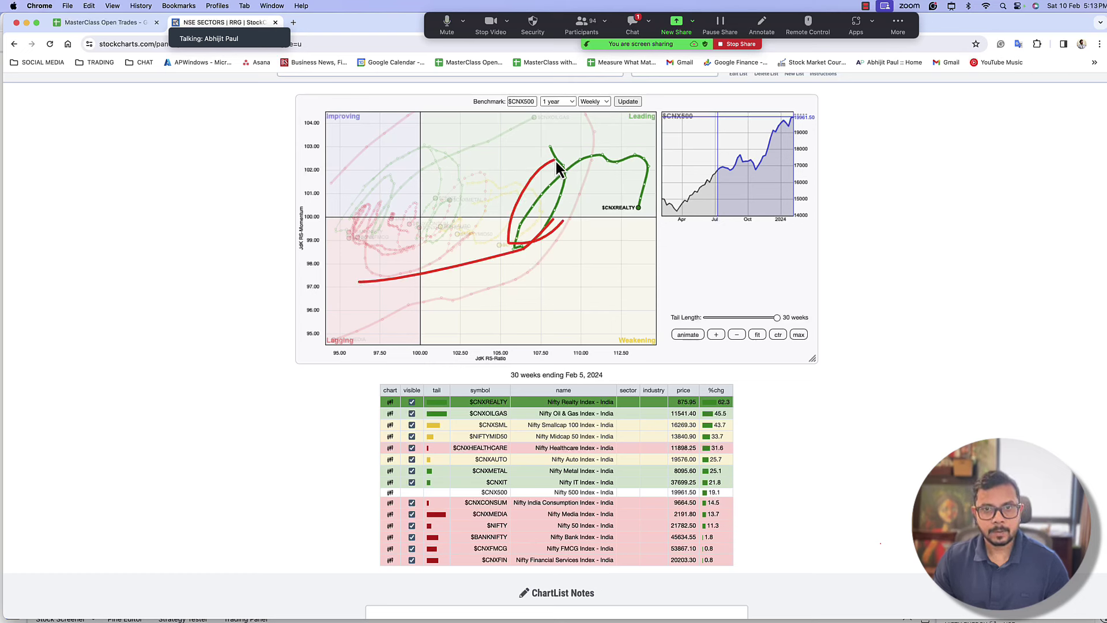
left_click_drag(777, 317, 733, 317)
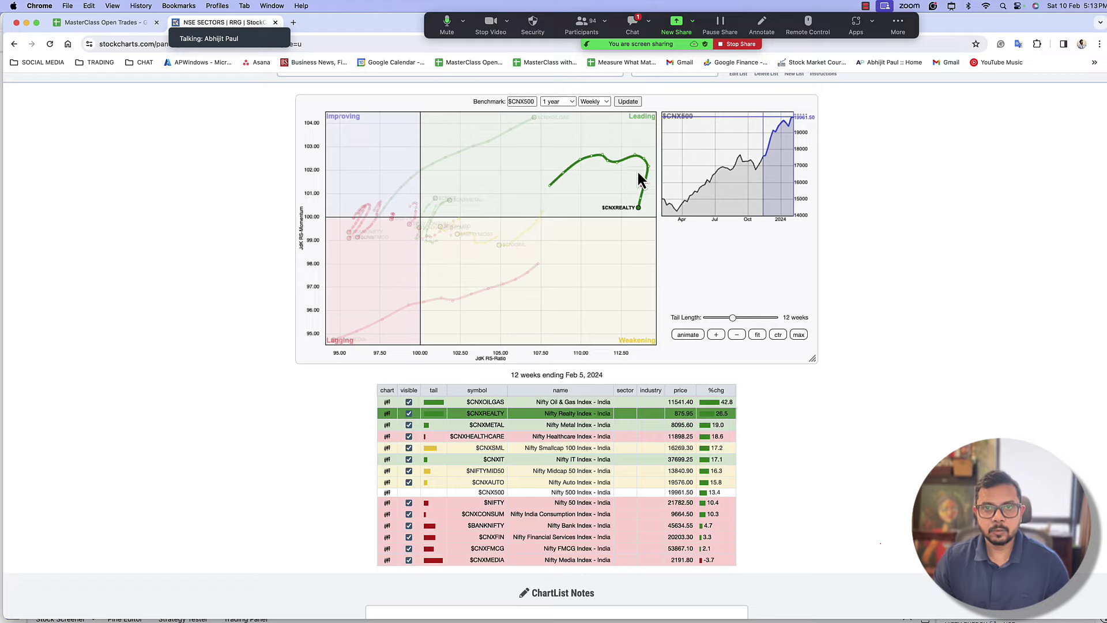
left_click_drag(638, 172, 618, 273)
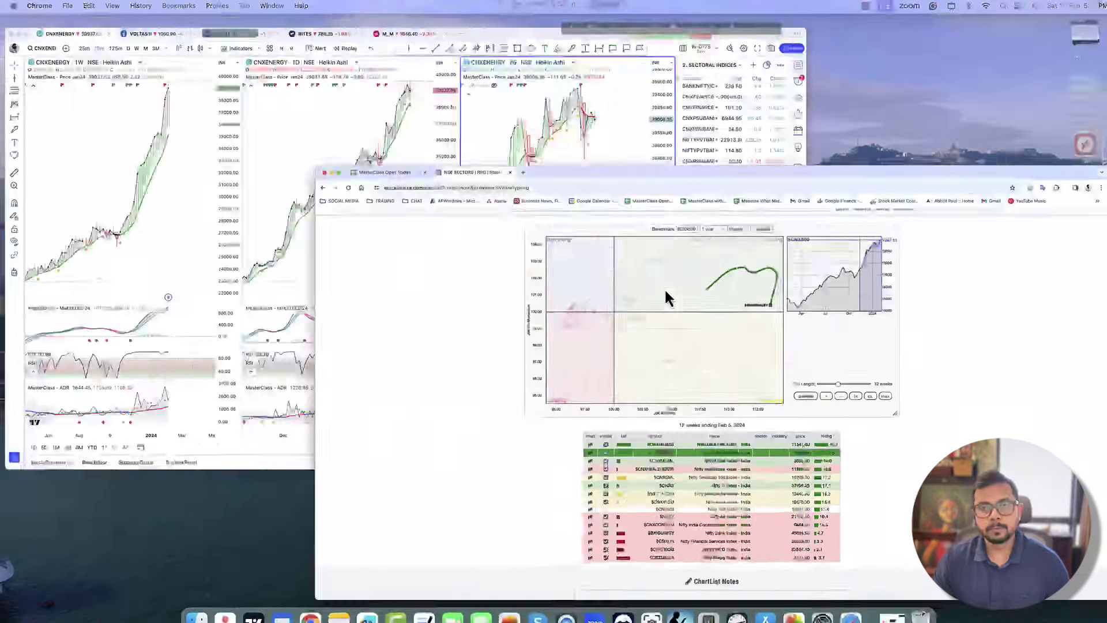
Load CNXREALTY into the three charts and mark the daily January double top and its support line.
left_click(378, 268)
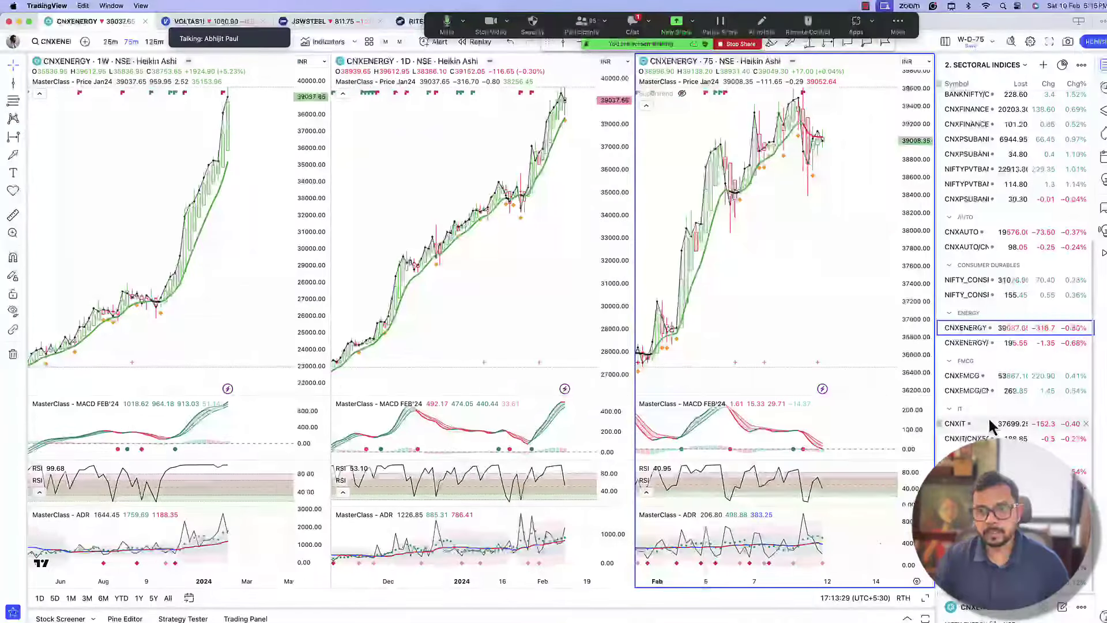
left_click(992, 568)
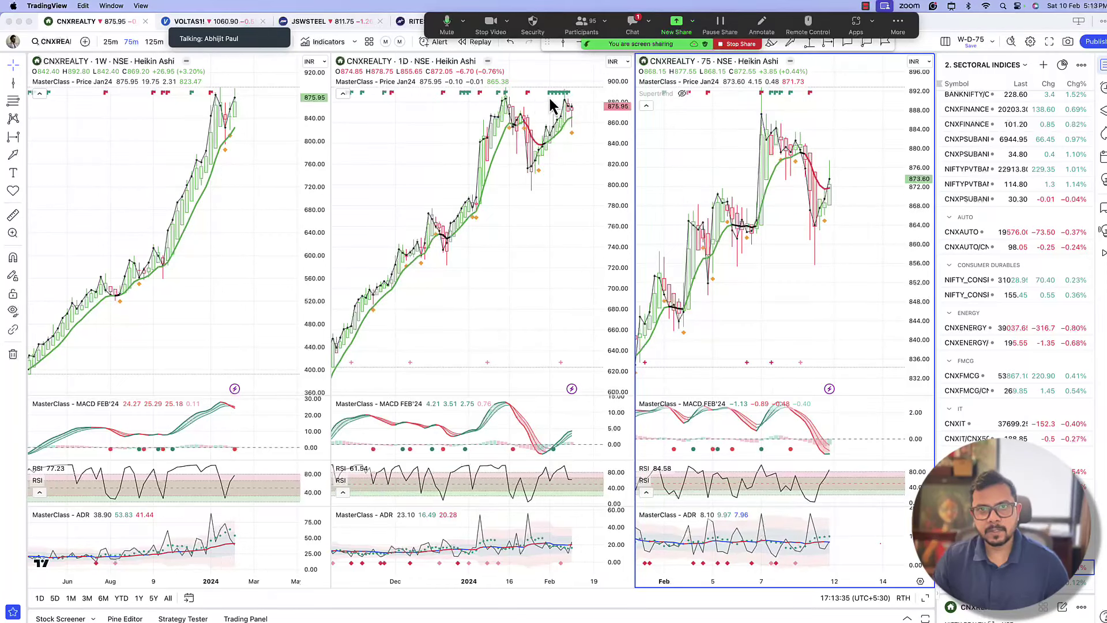
mouse_move(509, 56)
left_mouse_down()
mouse_move(508, 81)
mouse_move(588, 96)
left_mouse_up()
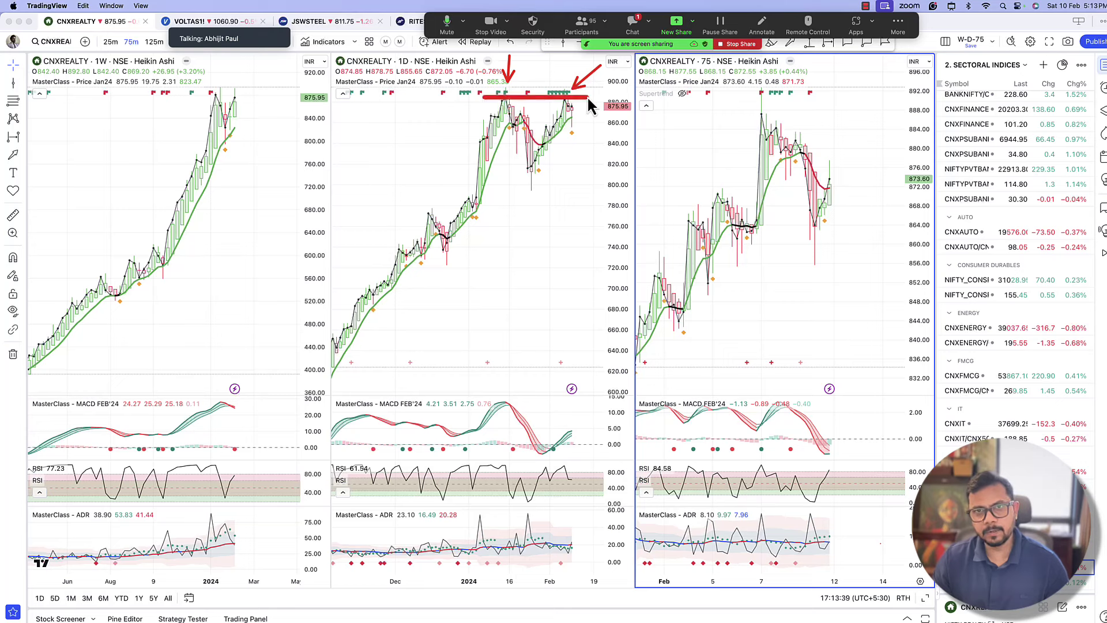
mouse_move(476, 176)
left_mouse_down()
mouse_move(504, 104)
mouse_move(530, 167)
mouse_move(561, 130)
mouse_move(576, 135)
left_mouse_up()
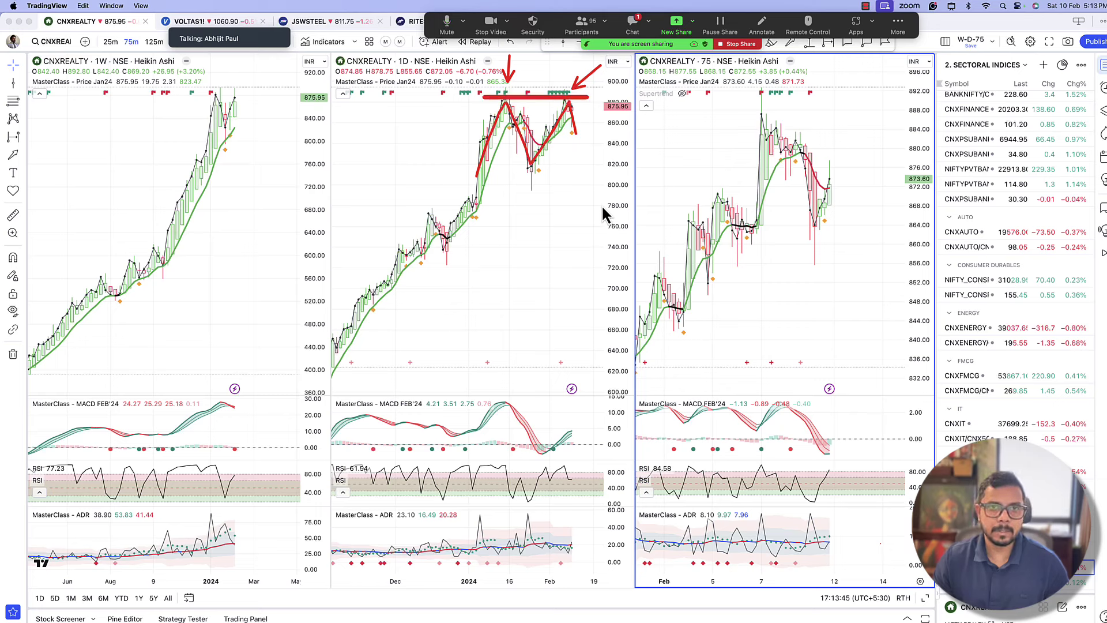
mouse_move(470, 173)
left_mouse_down()
mouse_move(596, 172)
mouse_move(597, 182)
mouse_move(611, 172)
left_mouse_up()
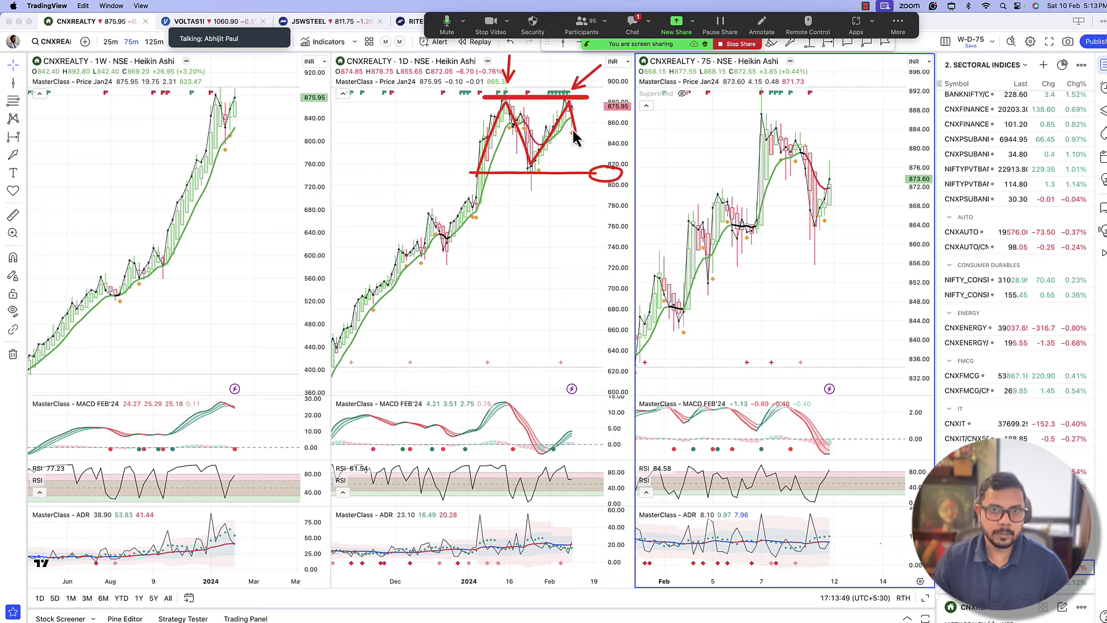
Zoom in and point arrows at the latest weekly and daily candles and their MACD values.
scroll(572, 292, "up", 3)
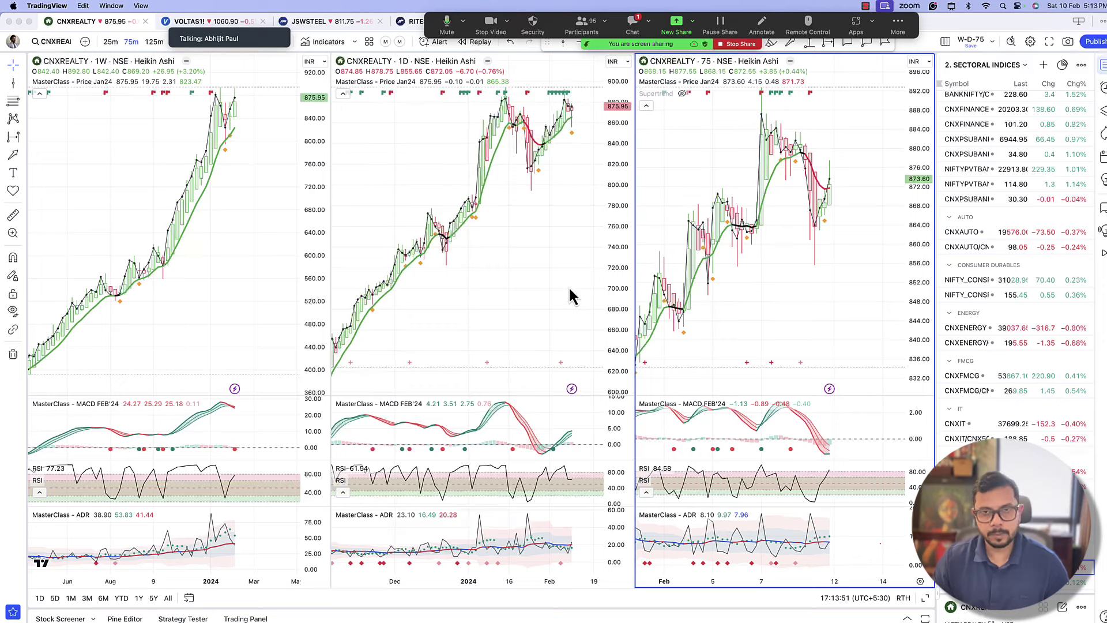
scroll(570, 294, "up", 2)
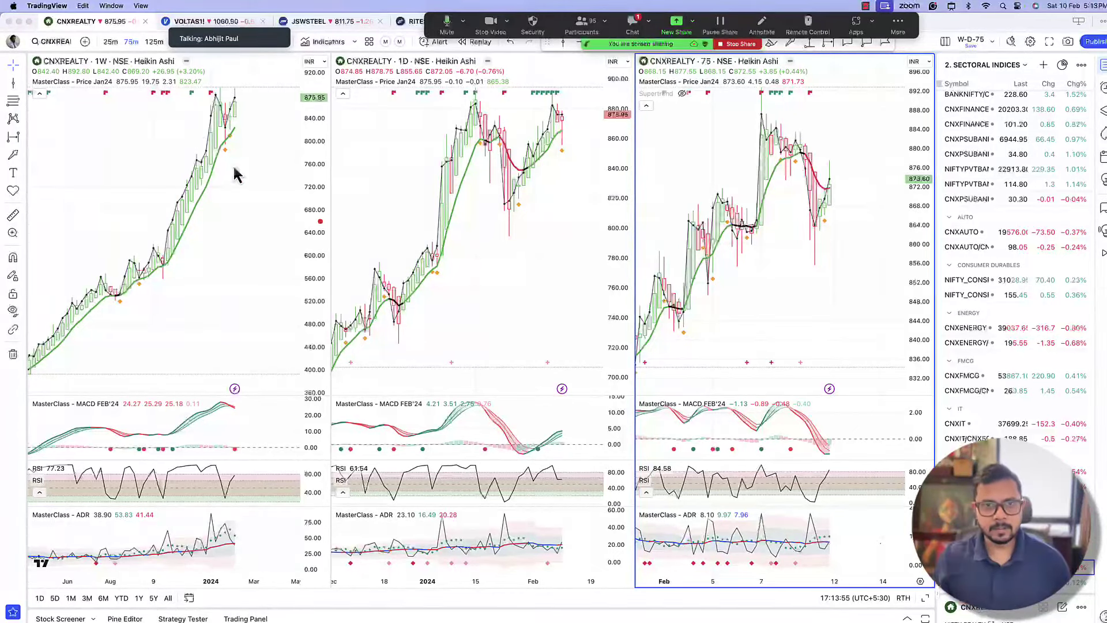
left_click_drag(267, 184, 235, 134)
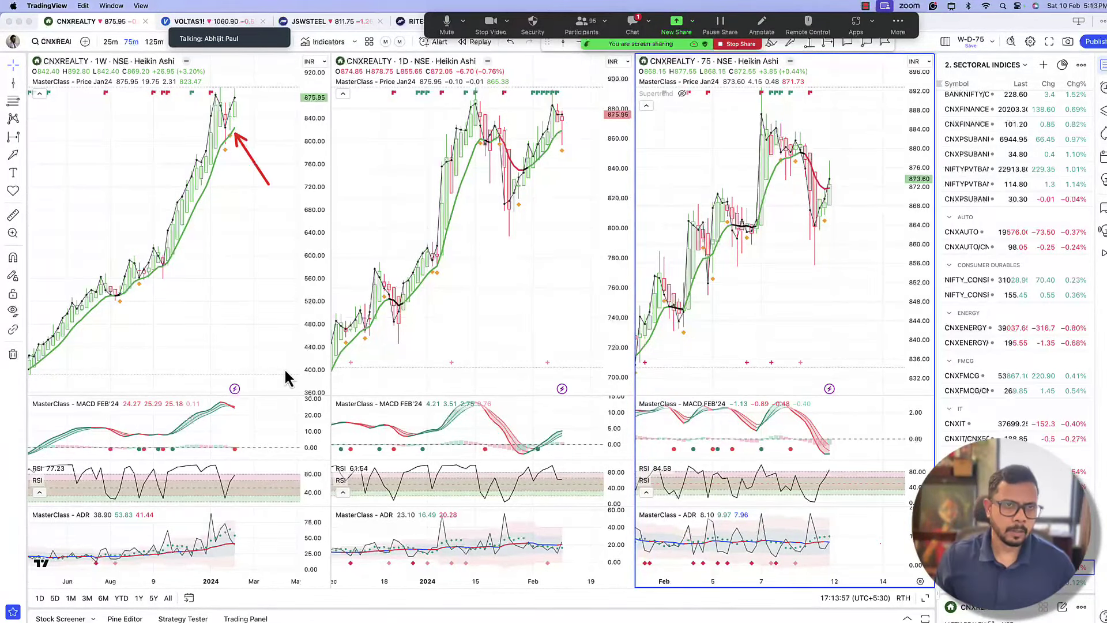
left_click_drag(289, 354, 245, 392)
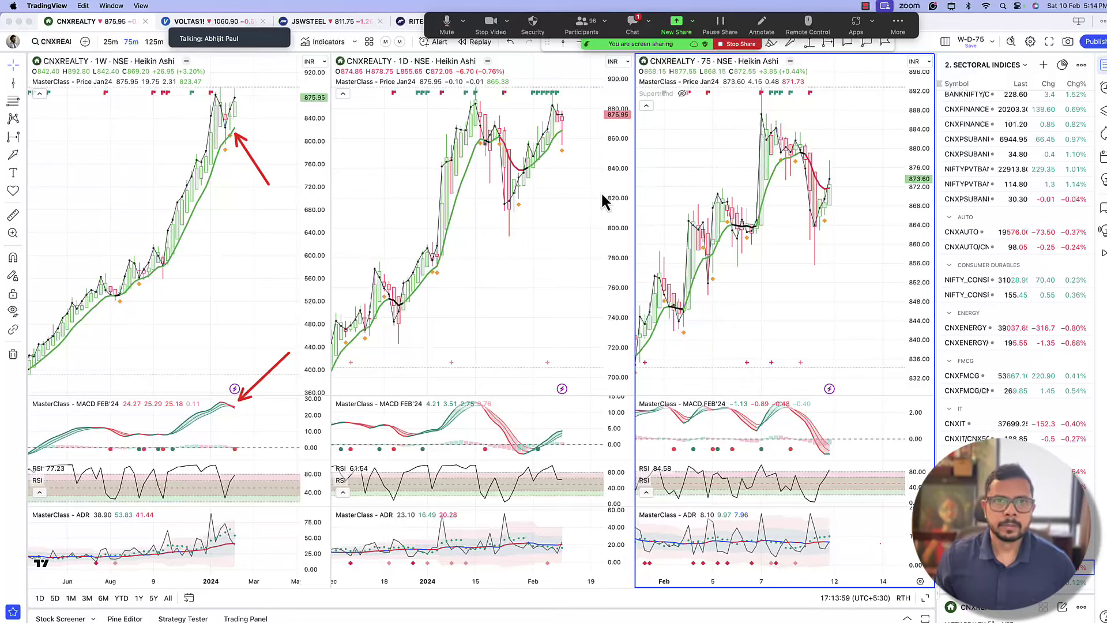
left_click_drag(601, 192, 575, 152)
left_click_drag(623, 389, 568, 430)
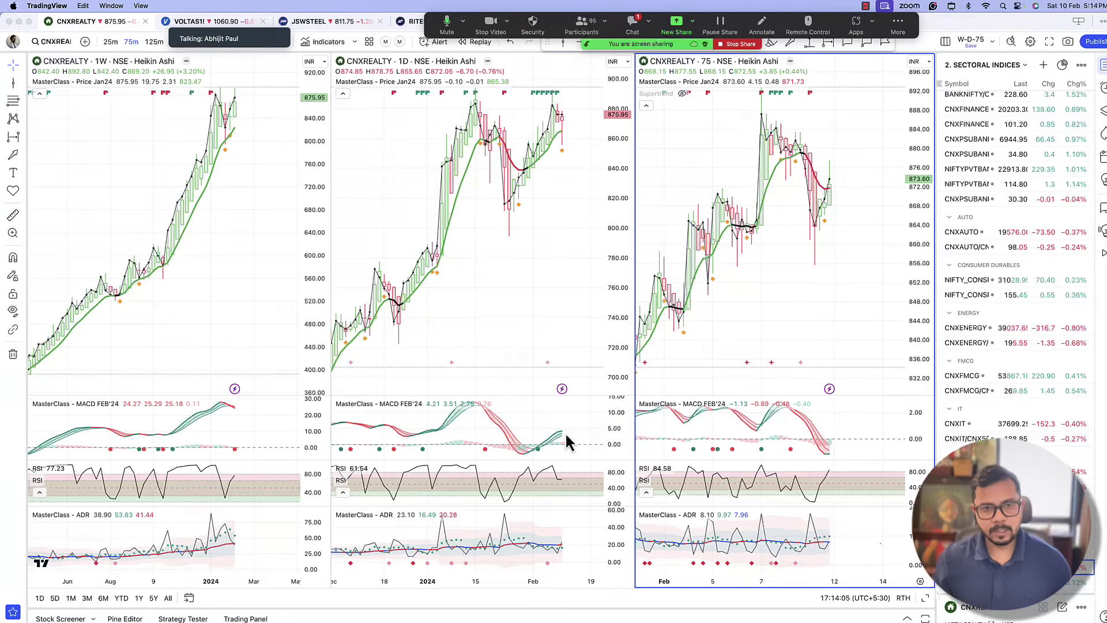
left_click_drag(273, 356, 243, 401)
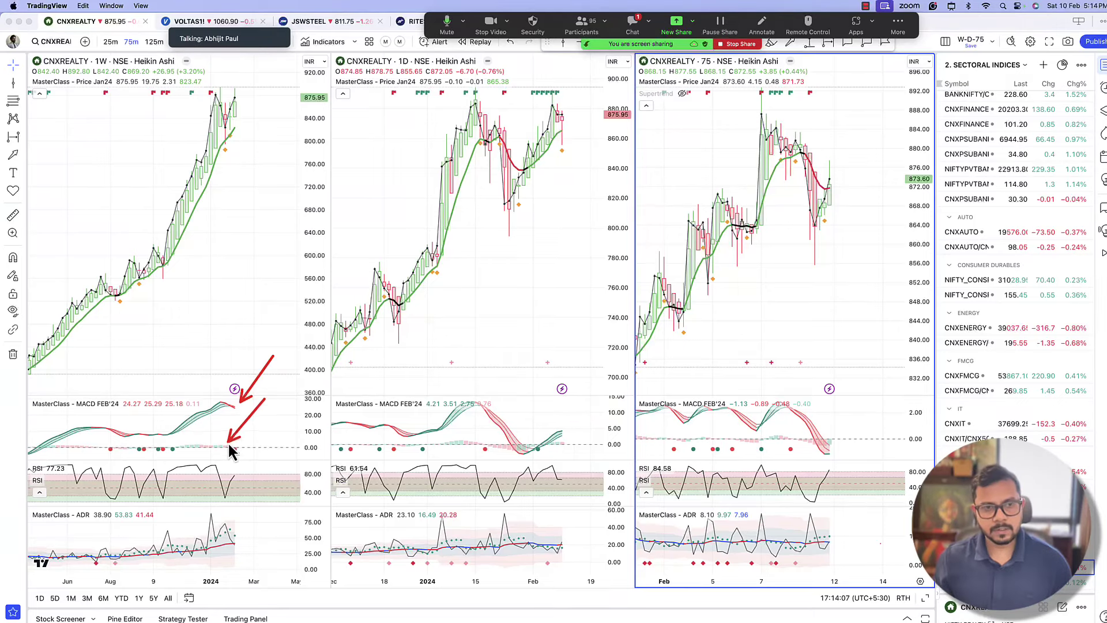
key("ctrl+Up")
Bring the RRG page full screen, arrow the Realty end point, and return to TradingView.
left_click(662, 396)
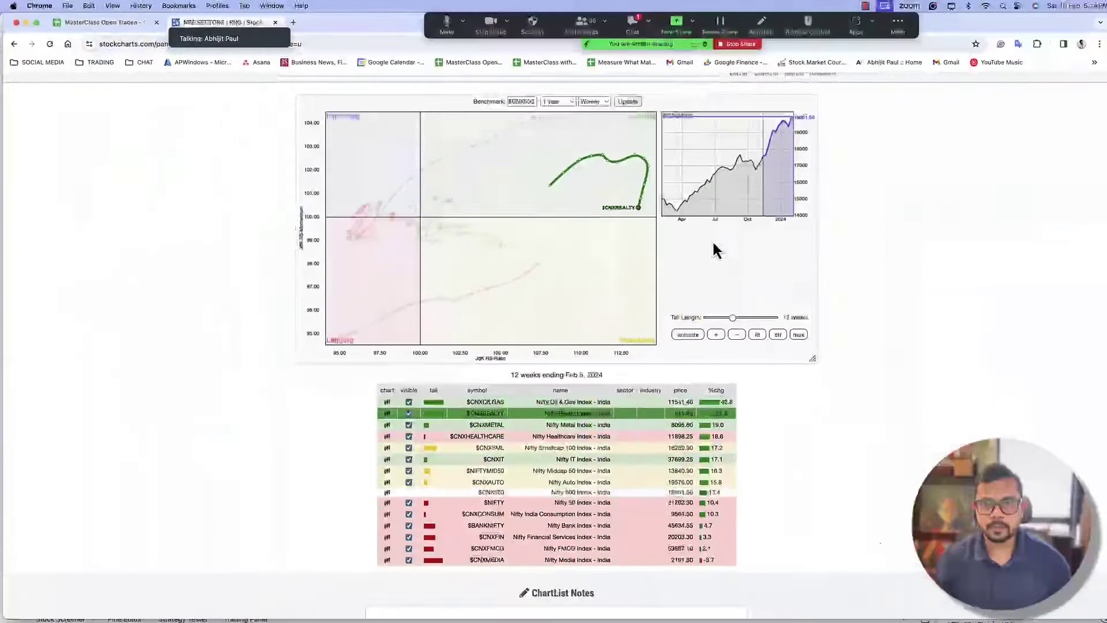
left_click_drag(634, 264, 638, 222)
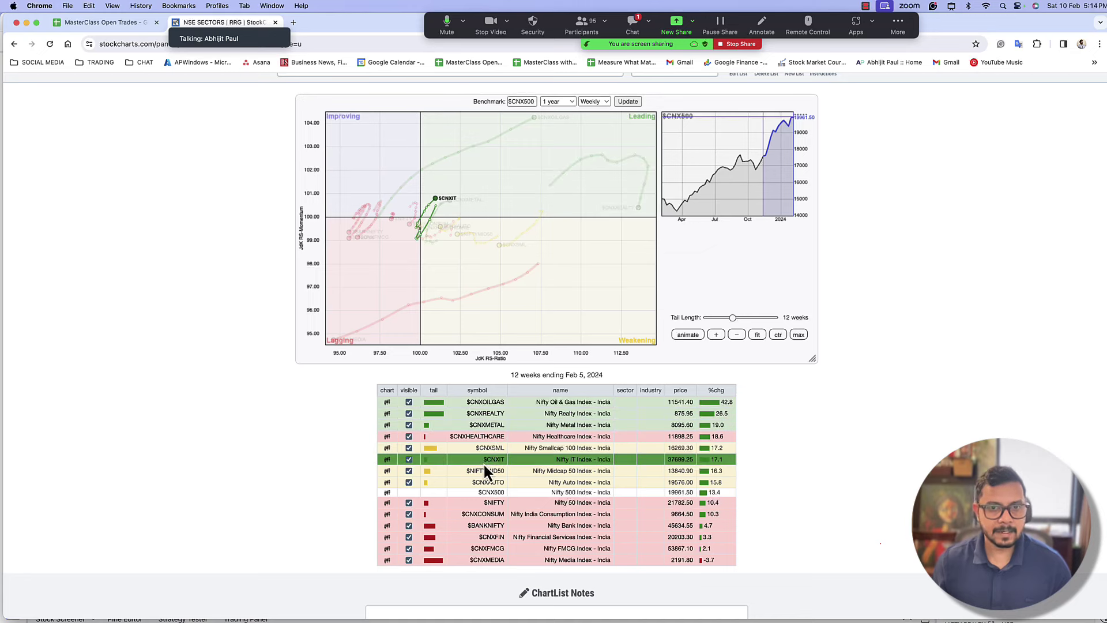
key("ctrl+Right")
key("ctrl+Right")
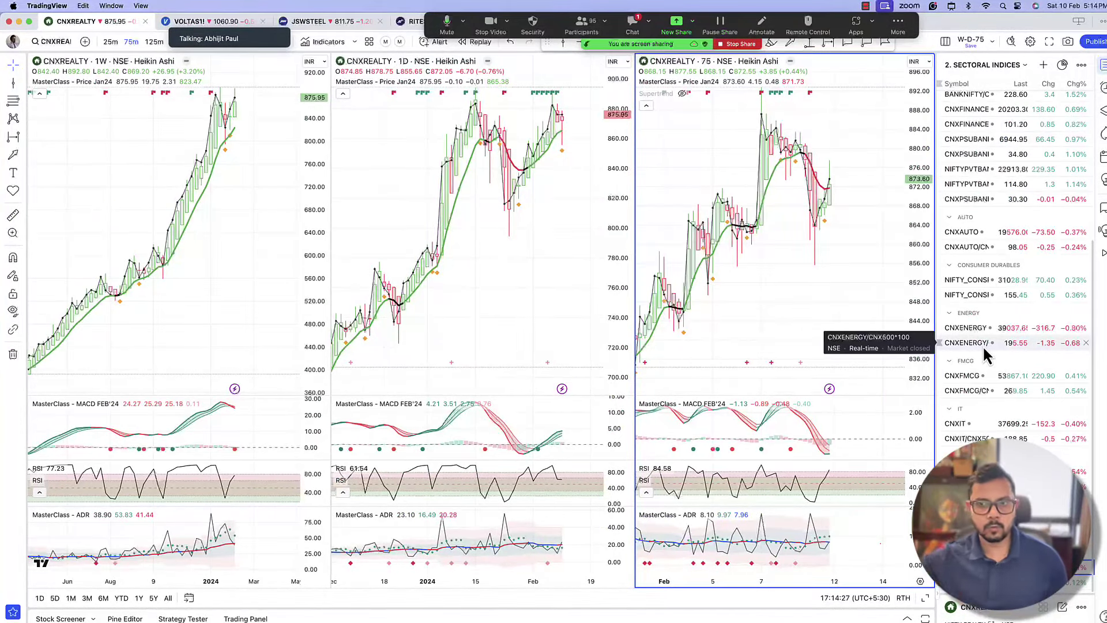
Load CNXMETAL into the three charts and point arrows at the weekly MACD and latest daily candles.
left_click(981, 471)
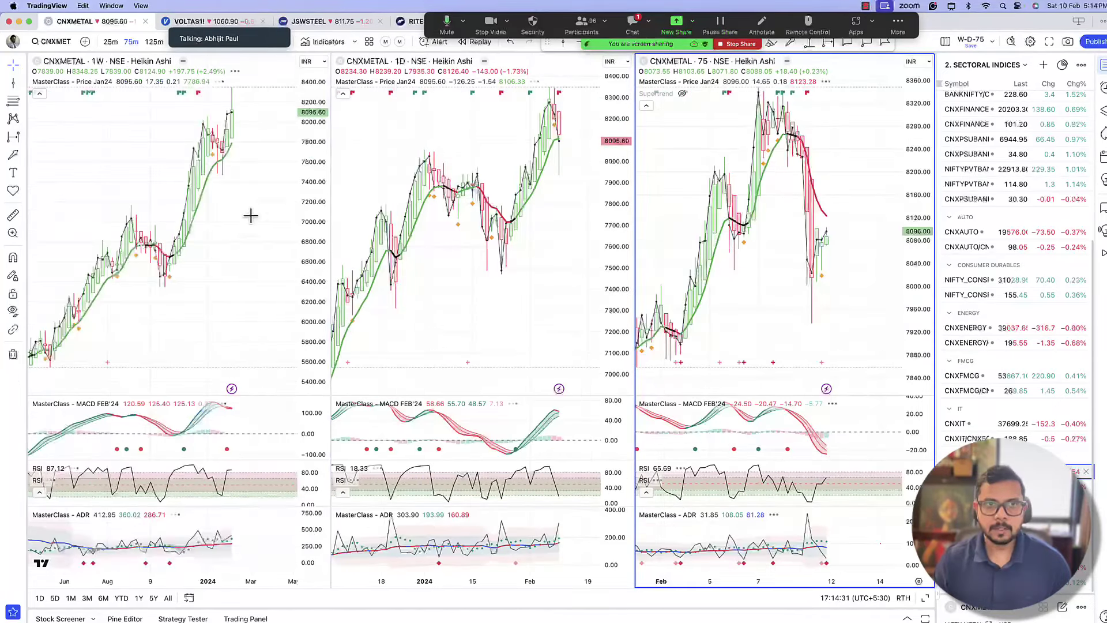
scroll(227, 288, "up", 1)
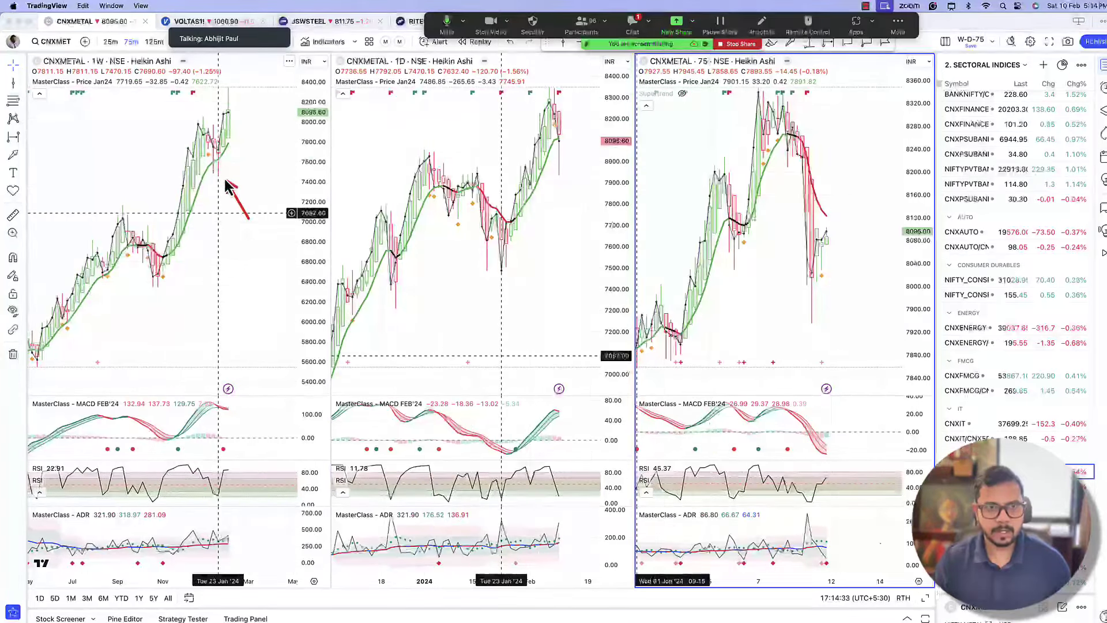
left_click_drag(228, 186, 221, 169)
left_click_drag(272, 372, 245, 402)
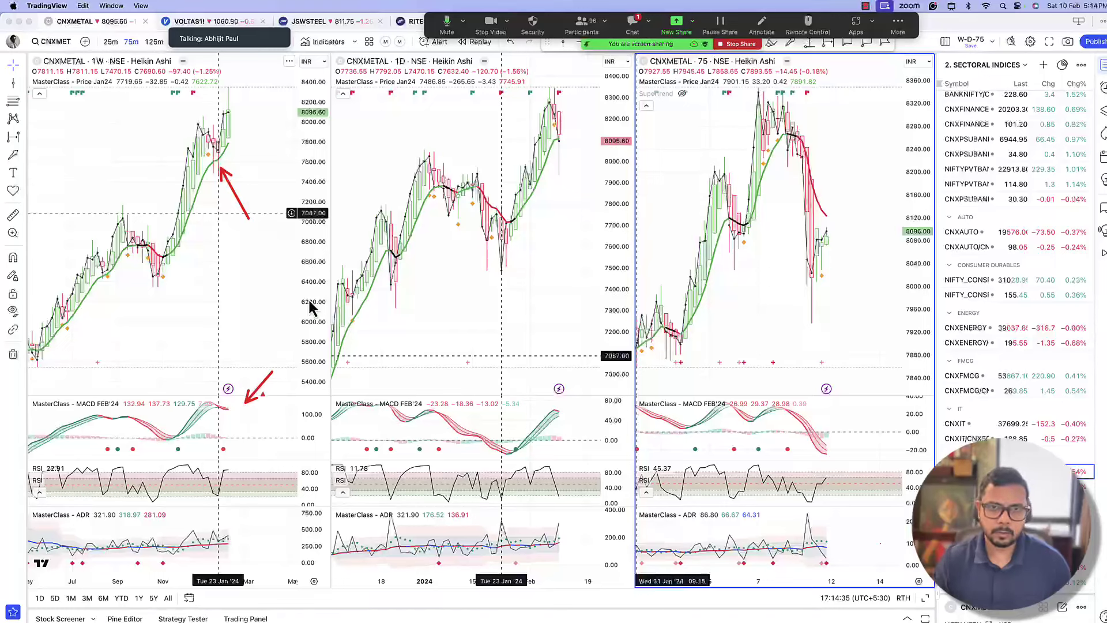
left_click_drag(561, 235, 545, 183)
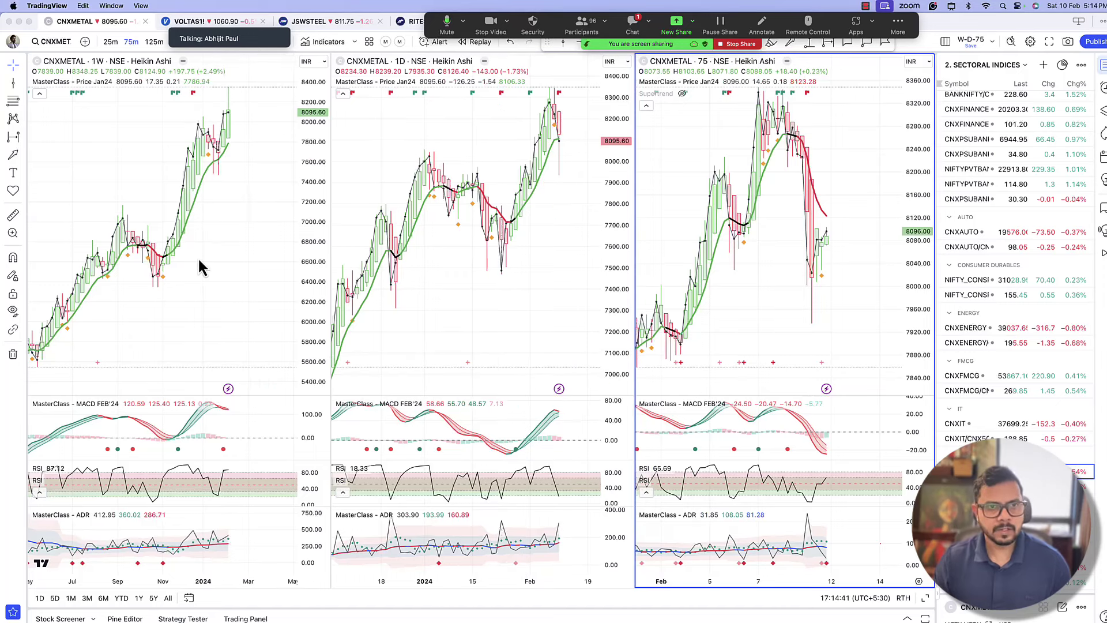
Zoom the weekly chart out and back in, then switch the charts to CNXIT.
scroll(198, 258, "down", 2)
scroll(198, 258, "down", 3)
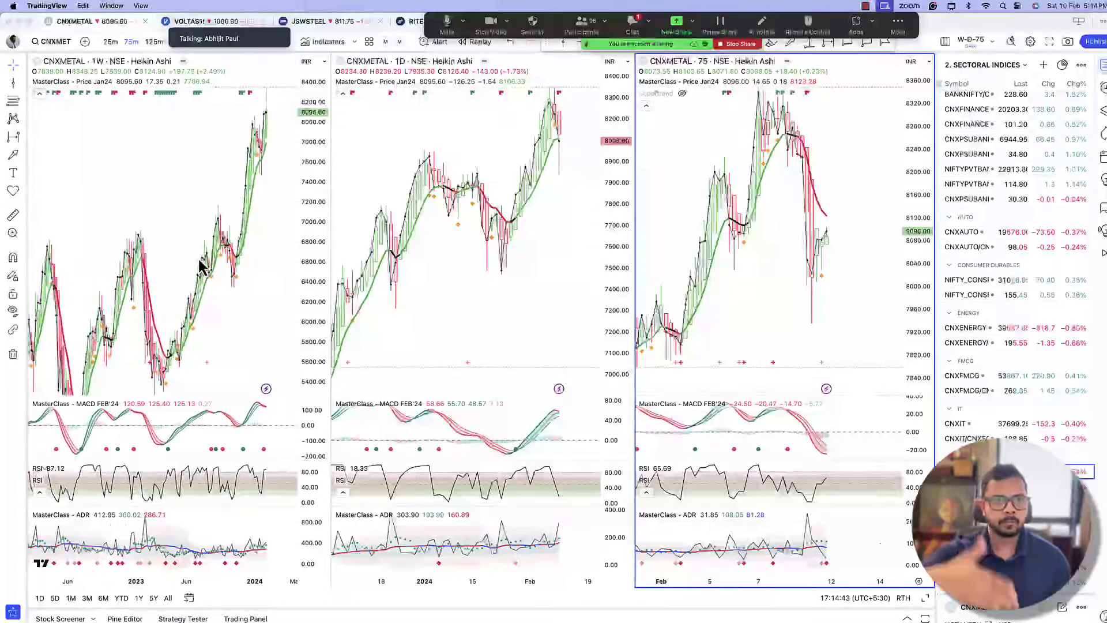
scroll(200, 267, "up", 3)
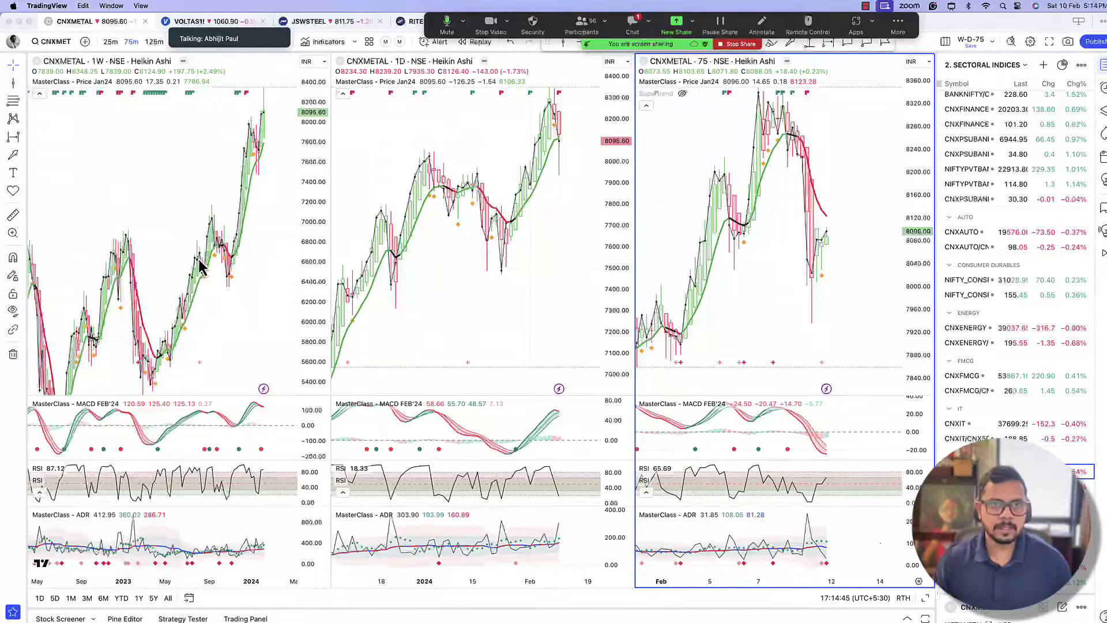
scroll(200, 267, "up", 3)
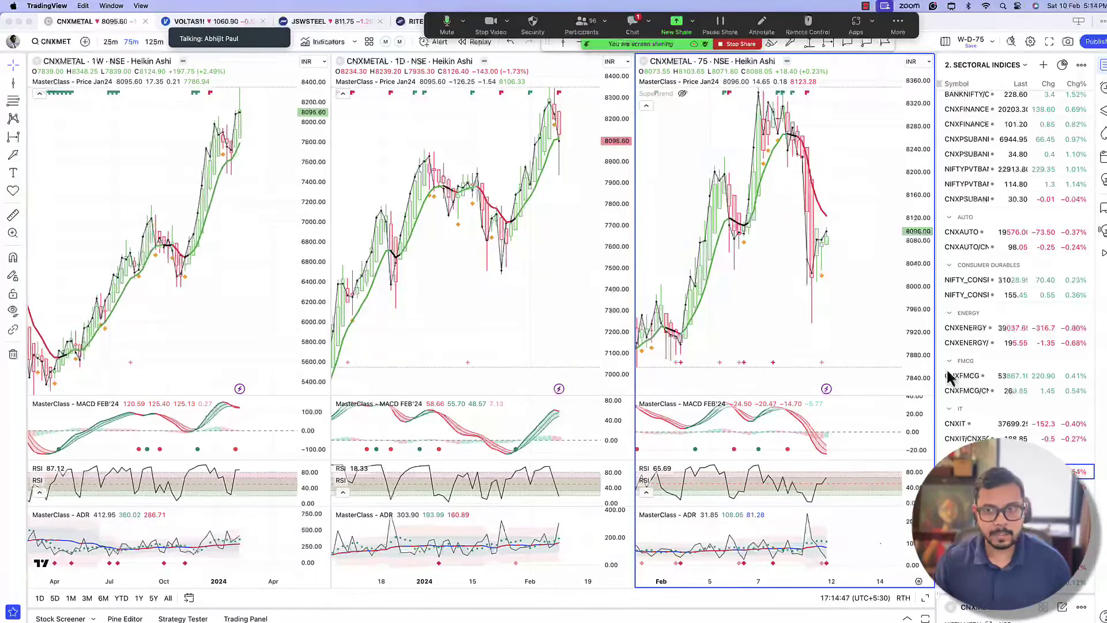
left_click(975, 434)
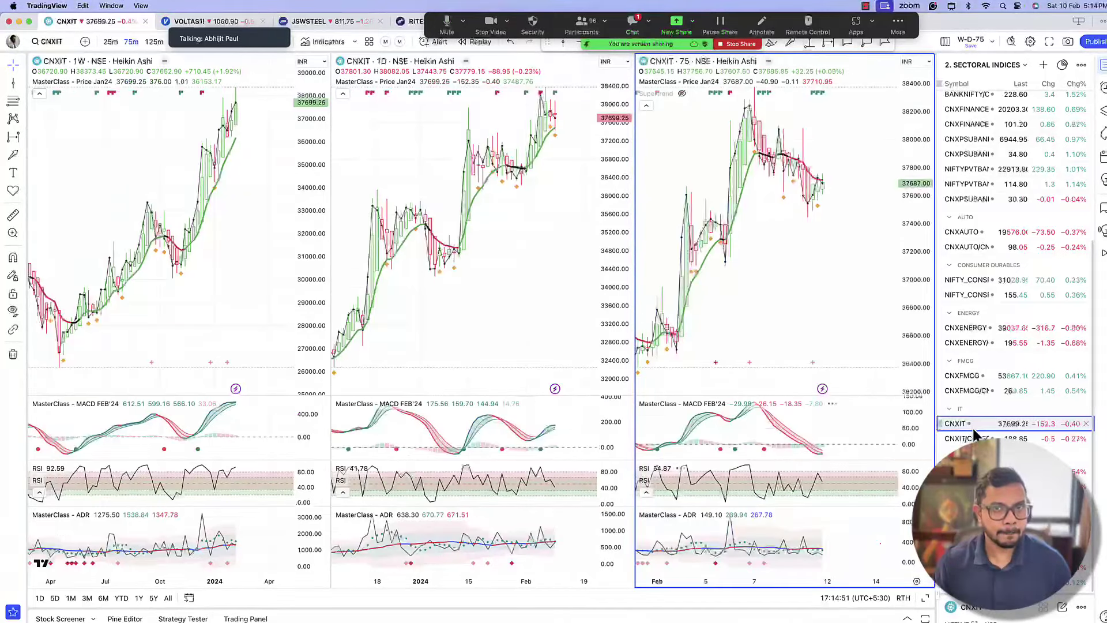
Switch to the Chrome window showing the StockCharts NSE sectors RRG page.
key("ctrl+Up")
left_click(663, 334)
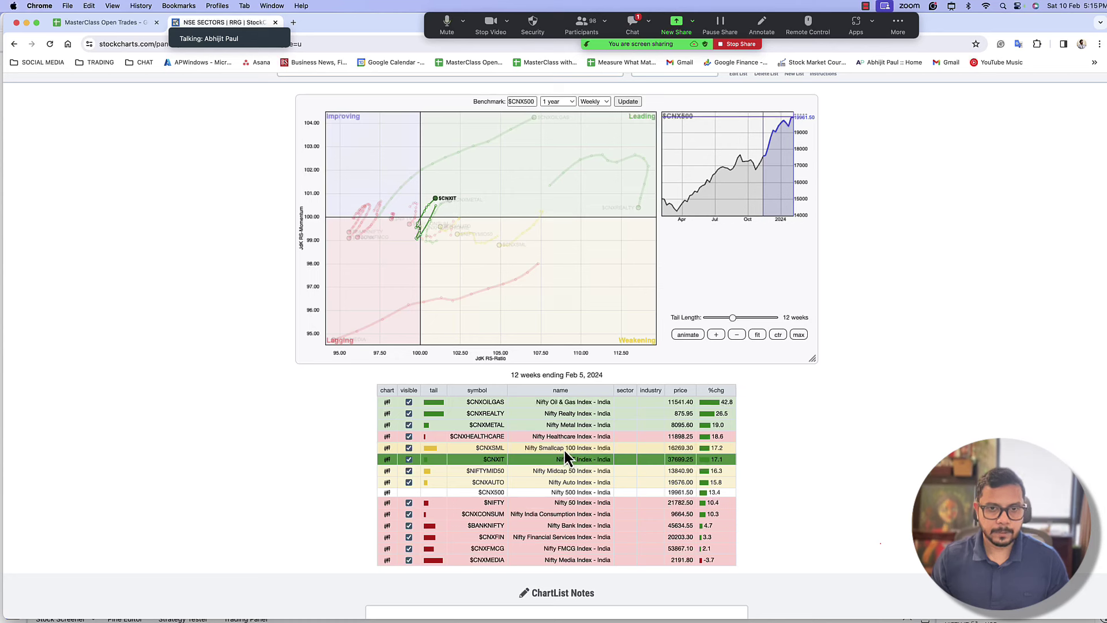
Highlight the $CNXHEALTHCARE and $CNXAUTO tails on the RRG, then return to TradingView.
left_click(487, 438)
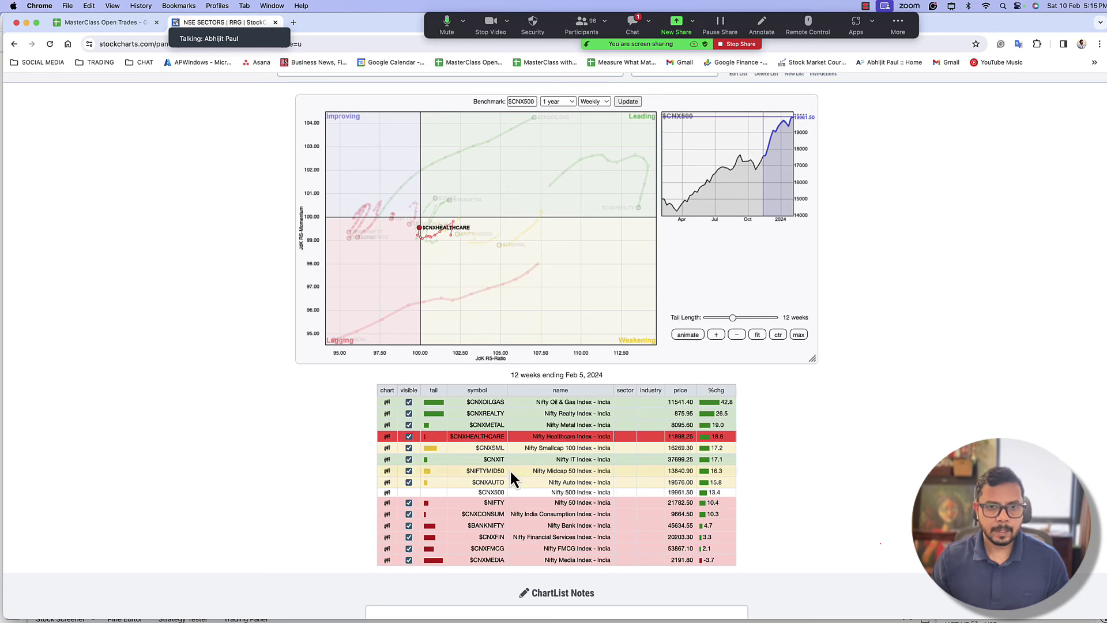
left_click(494, 484)
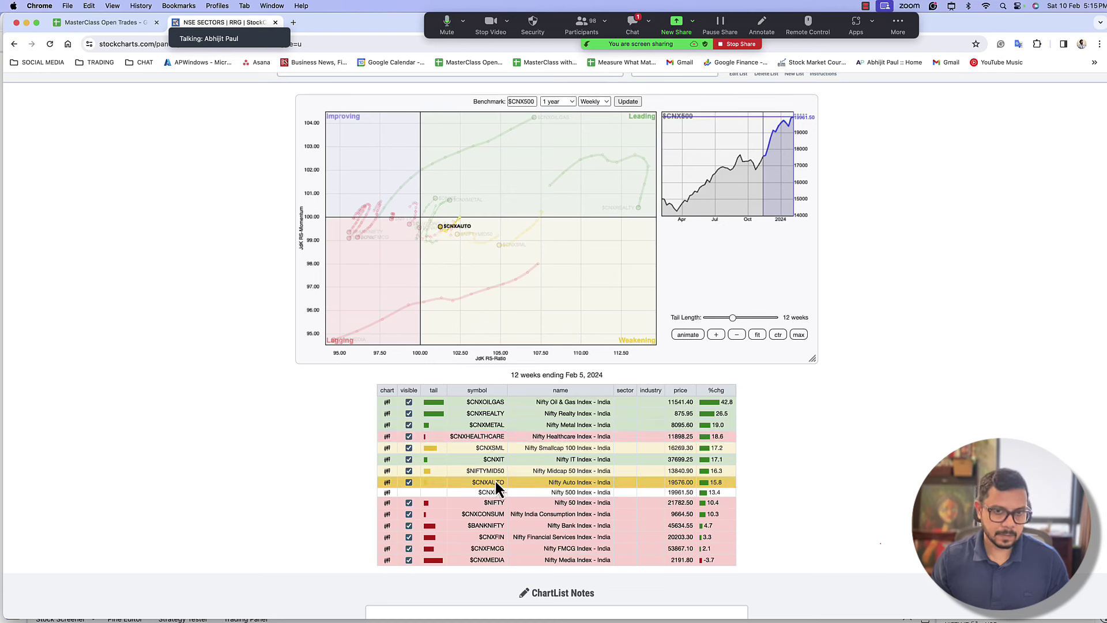
key("super+Tab")
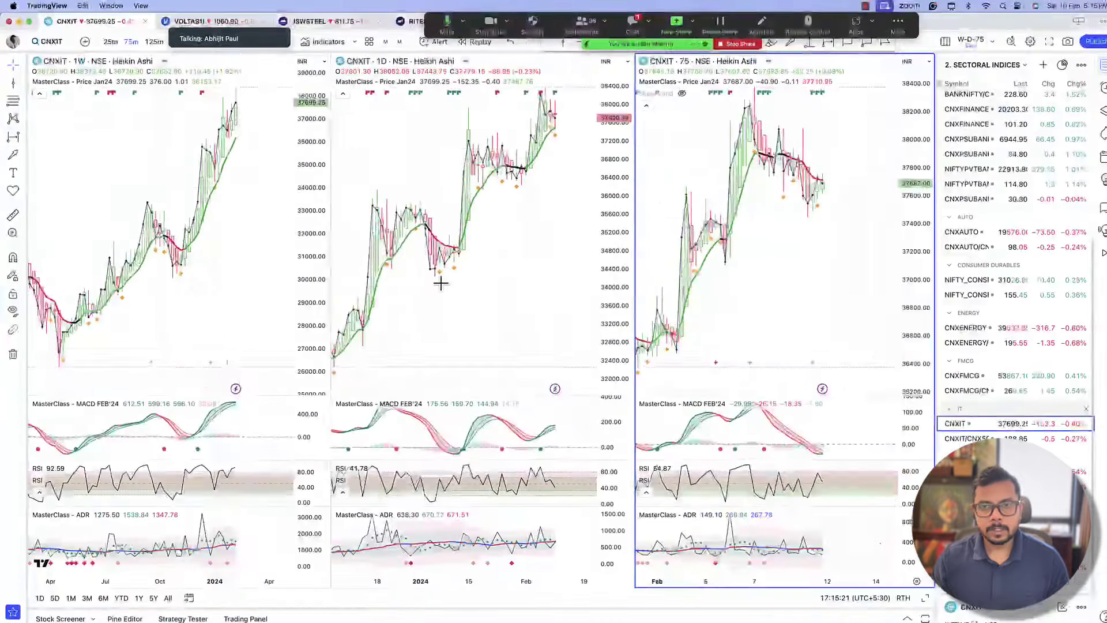
Load CNXAUTO and draw arrows at its latest daily candles and daily MACD.
left_click(970, 226)
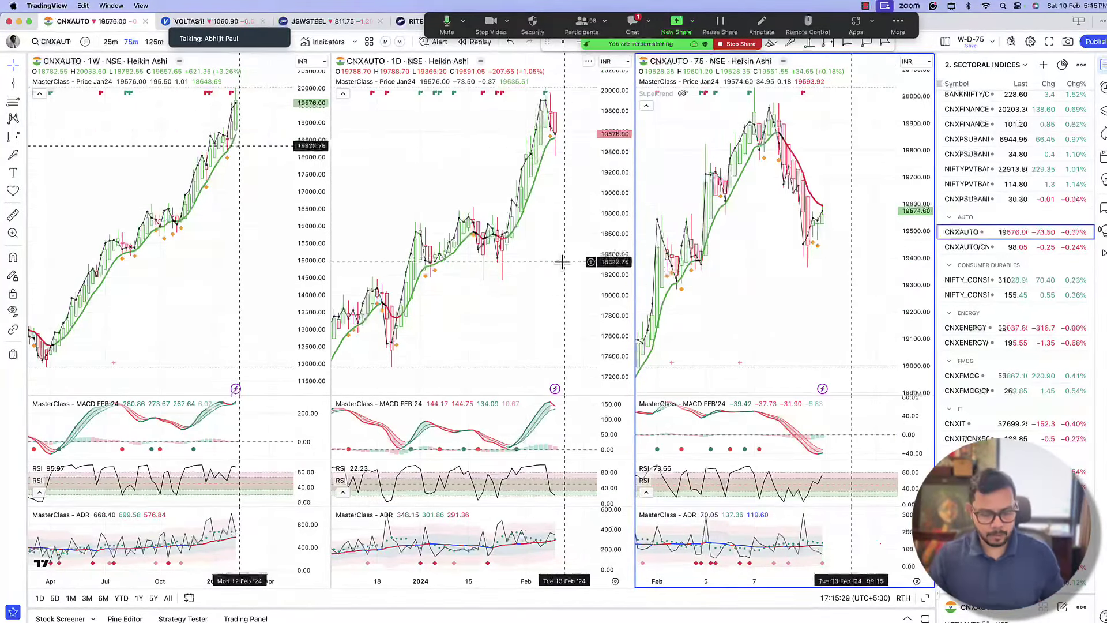
left_click_drag(589, 103, 566, 128)
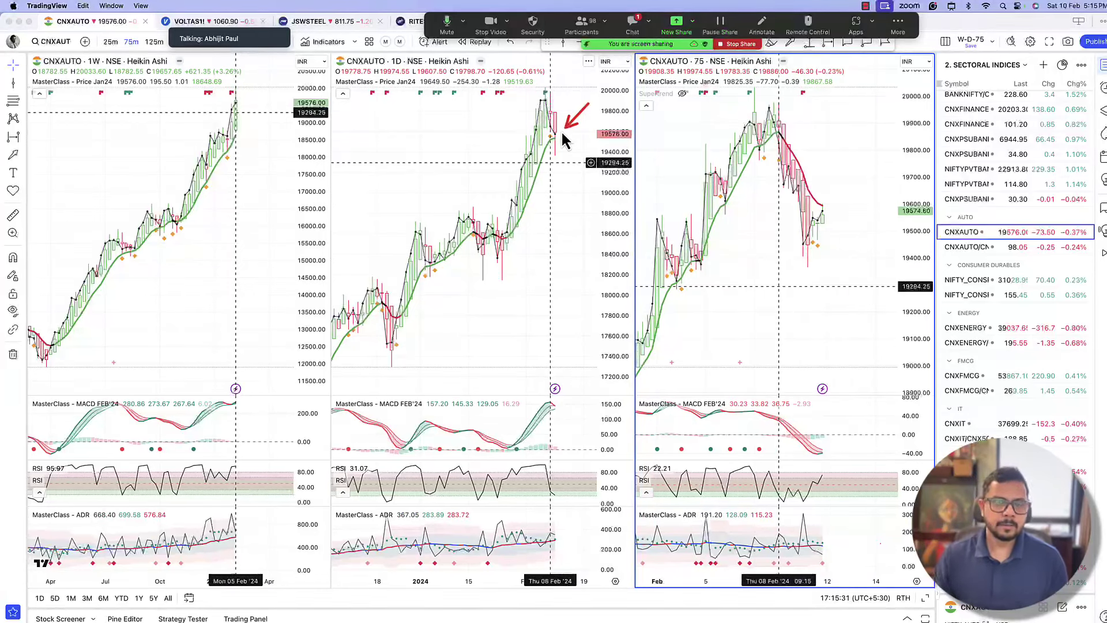
left_click_drag(572, 410, 562, 410)
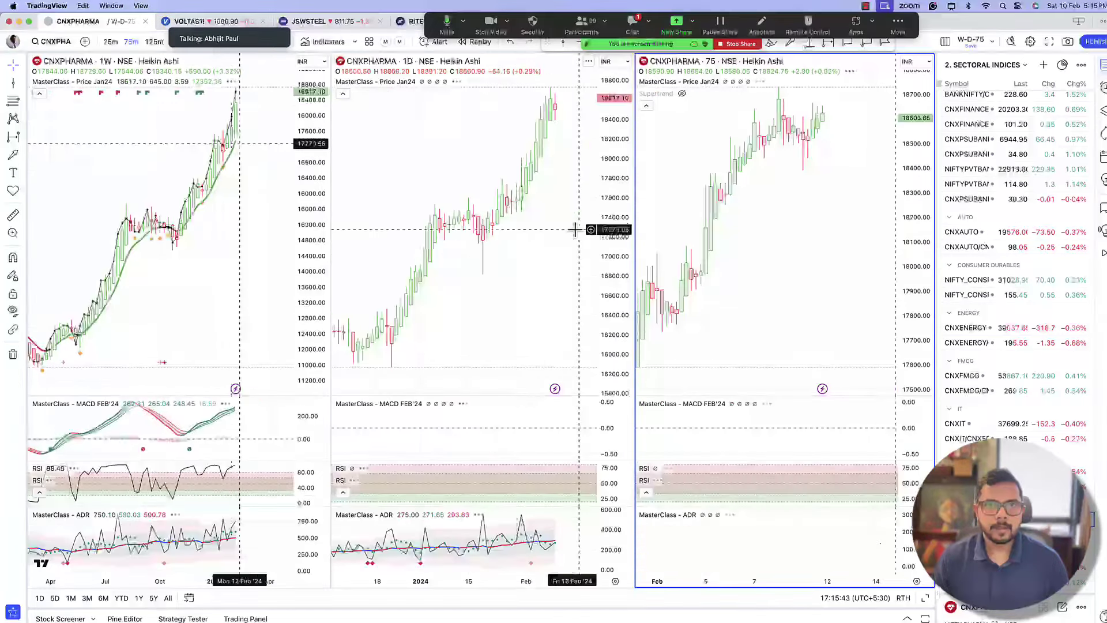
Draw arrows at CNXPHARMA's newest daily candle, daily RSI, weekly rally and weekly MACD.
left_click_drag(620, 132, 577, 116)
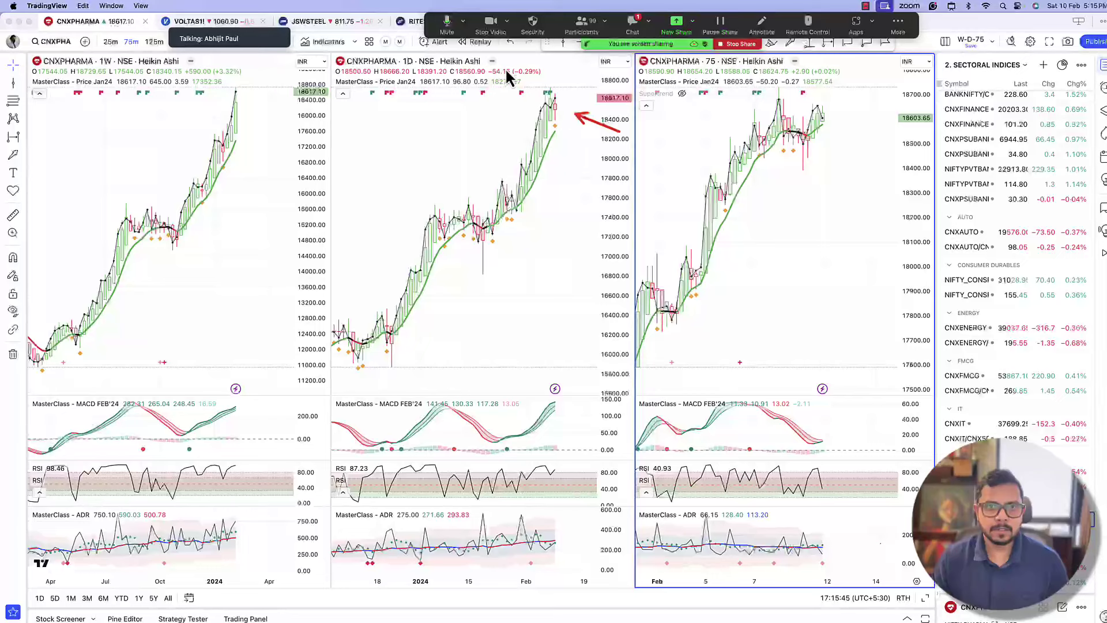
left_click_drag(506, 70, 548, 101)
left_click_drag(606, 411, 559, 465)
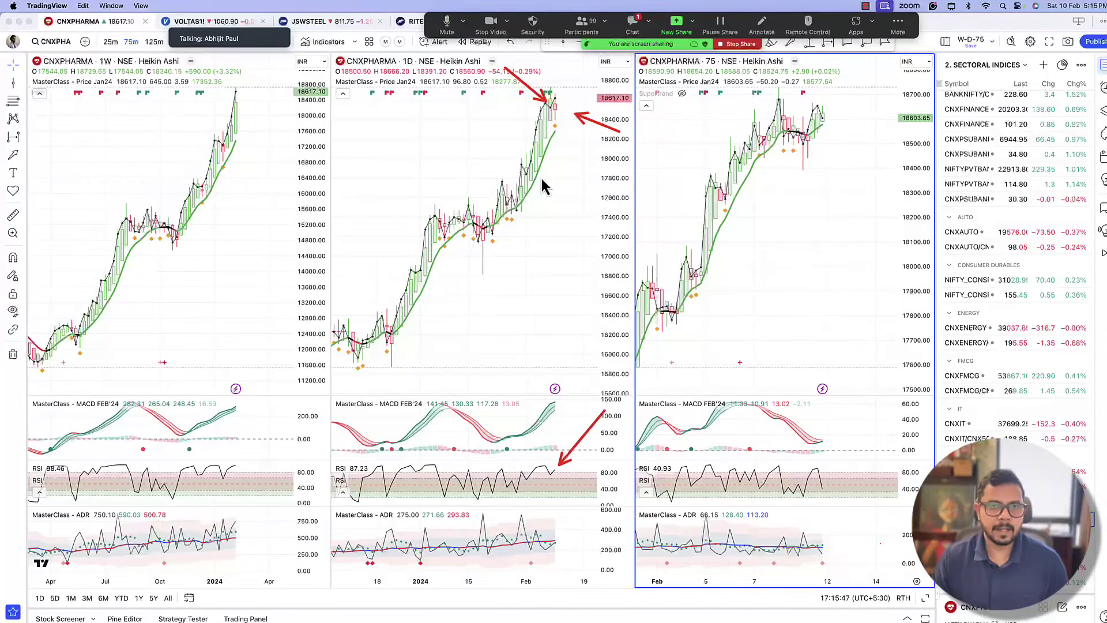
left_click_drag(314, 171, 266, 155)
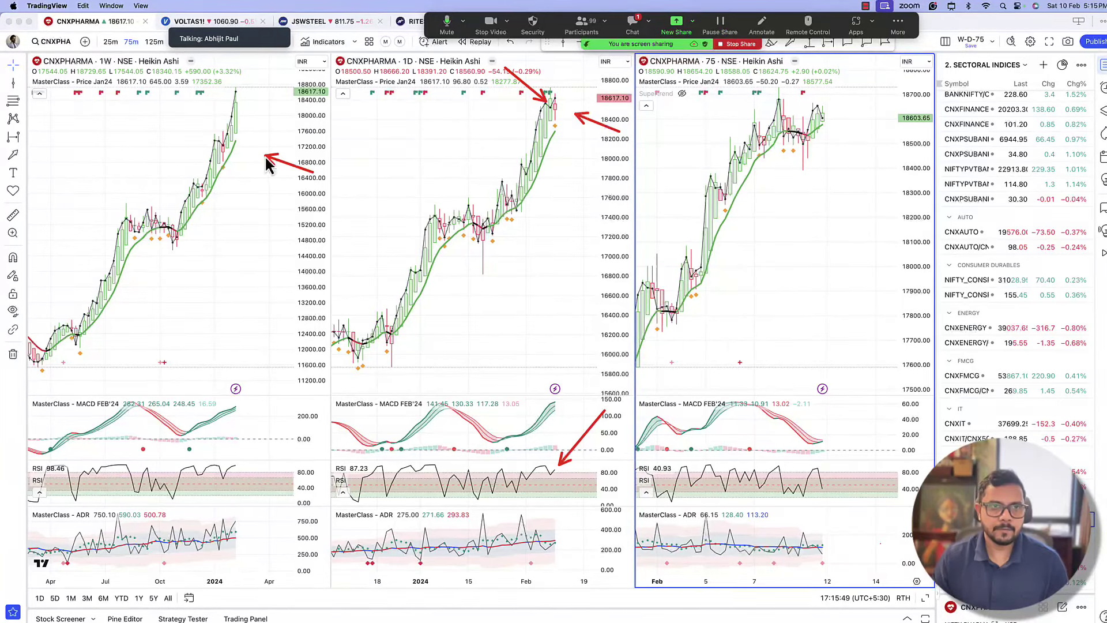
left_click_drag(277, 362, 230, 404)
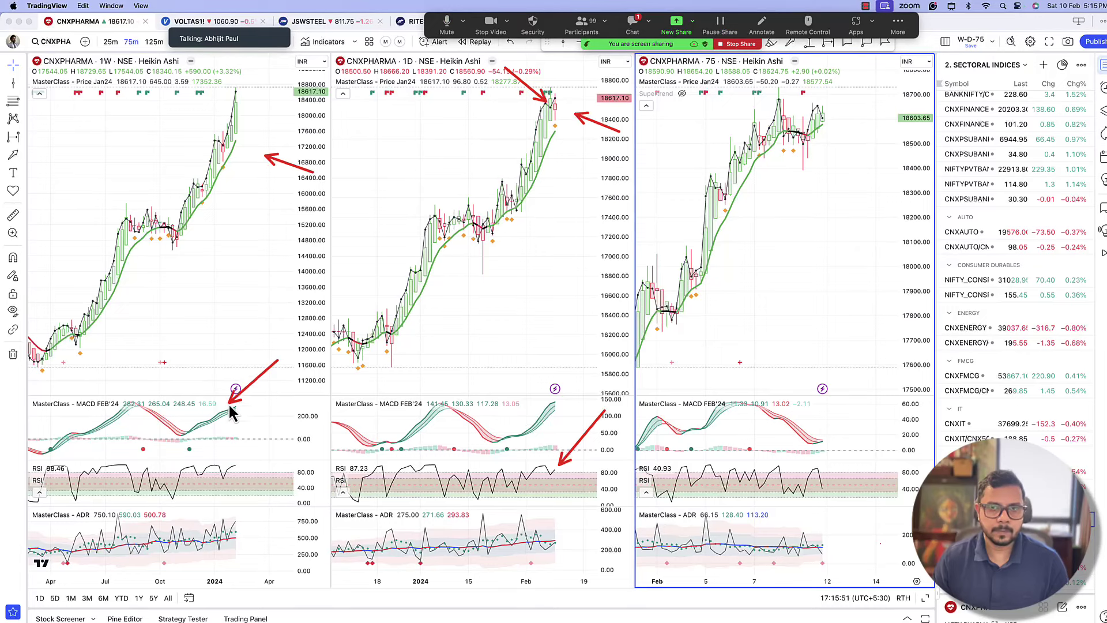
Zoom into the 1D chart, mark a level and circle the topping candles.
scroll(525, 257, "up", 2)
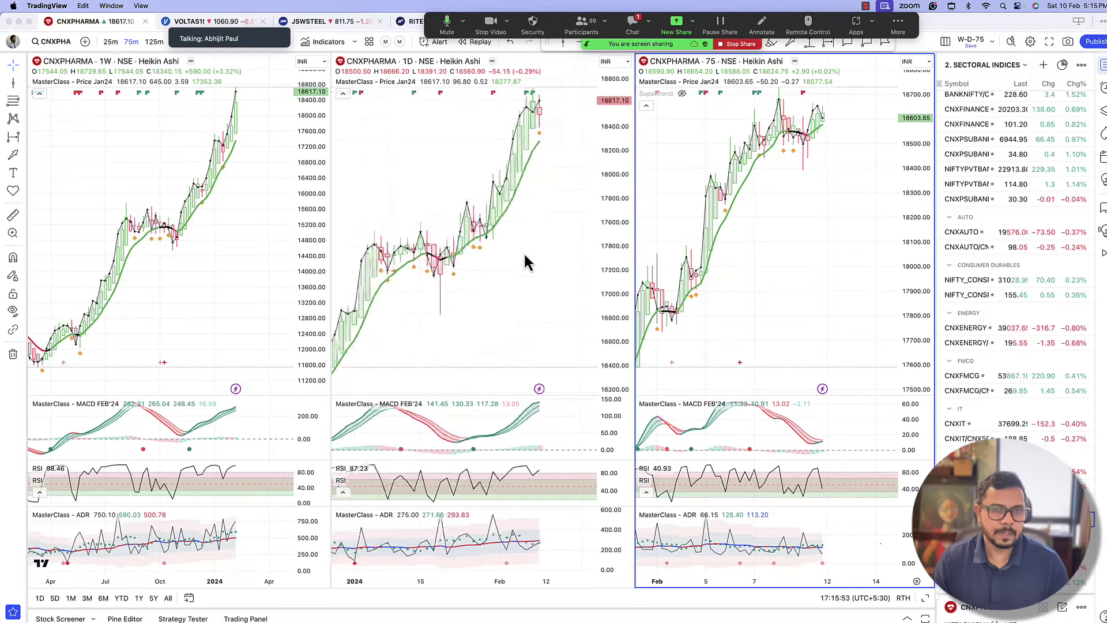
scroll(525, 256, "up", 2)
mouse_move(526, 138)
left_mouse_down()
mouse_move(545, 138)
mouse_move(544, 156)
left_mouse_up()
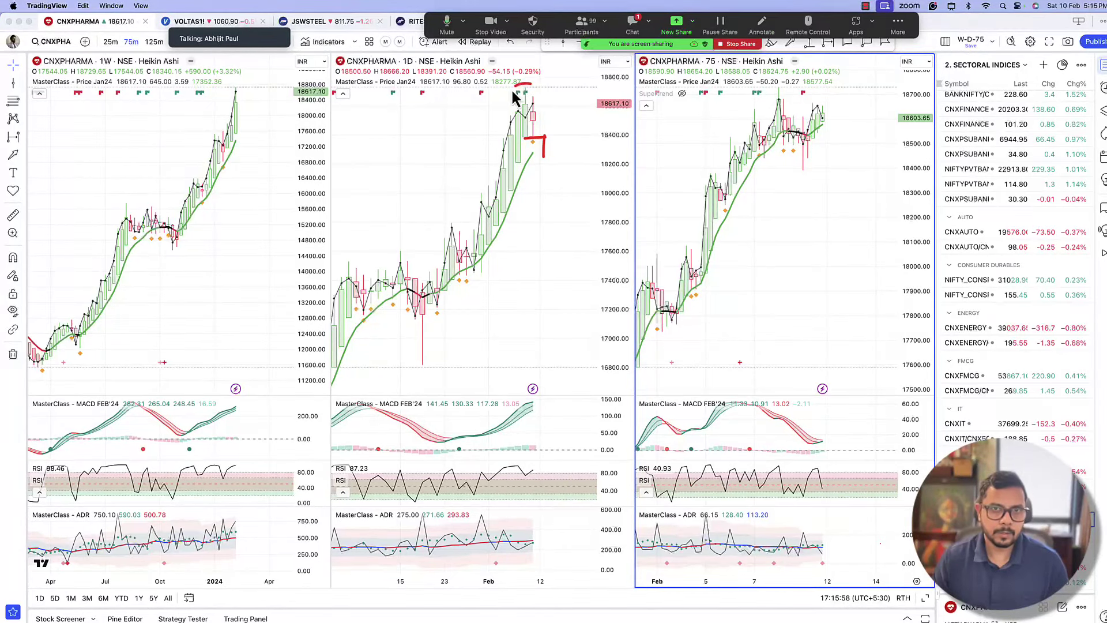
left_click_drag(521, 95, 567, 101)
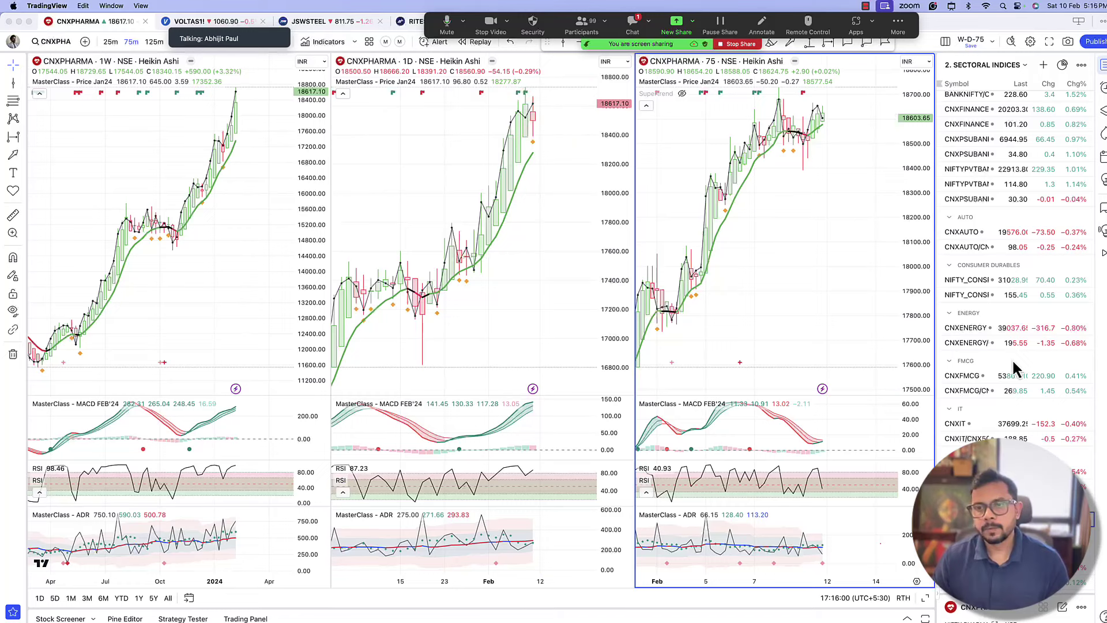
scroll(565, 278, "down", 3)
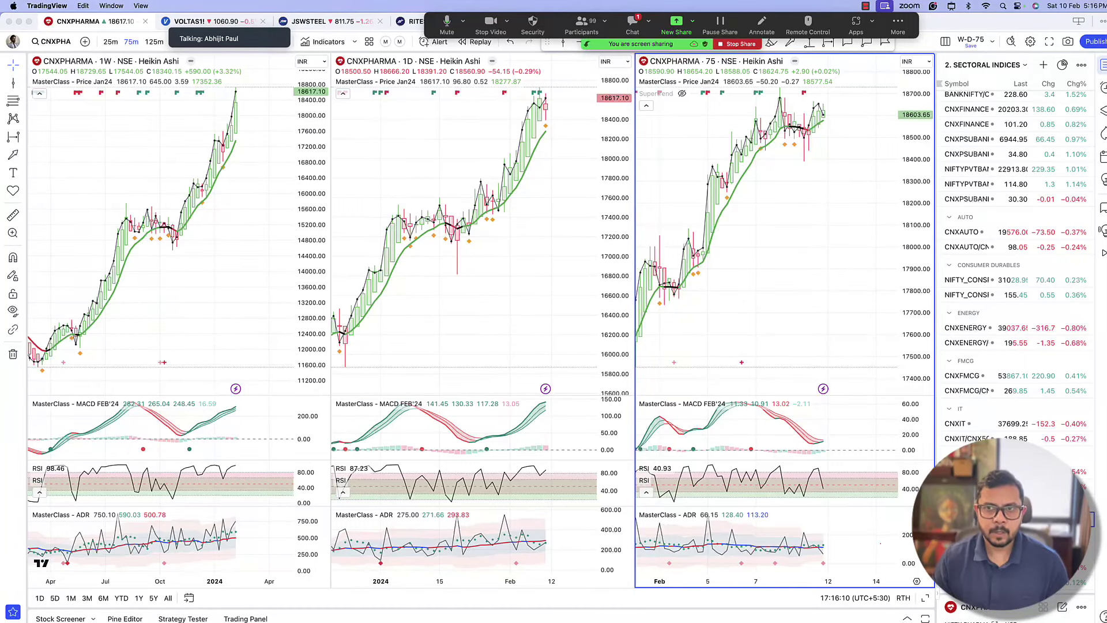
scroll(1014, 260, "up", 5)
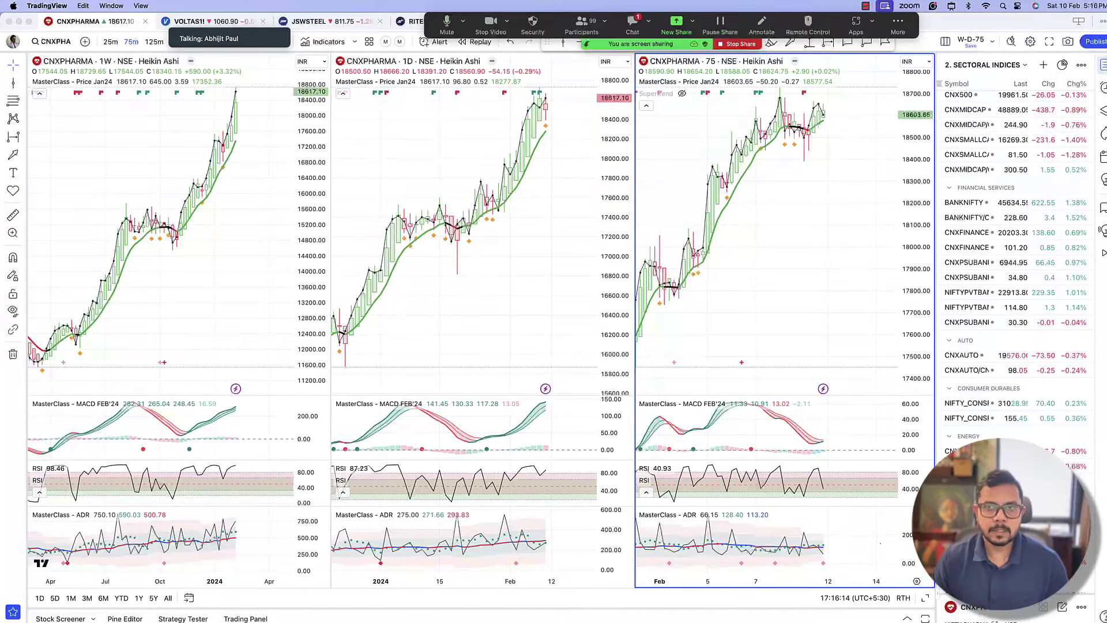
scroll(1015, 260, "up", 3)
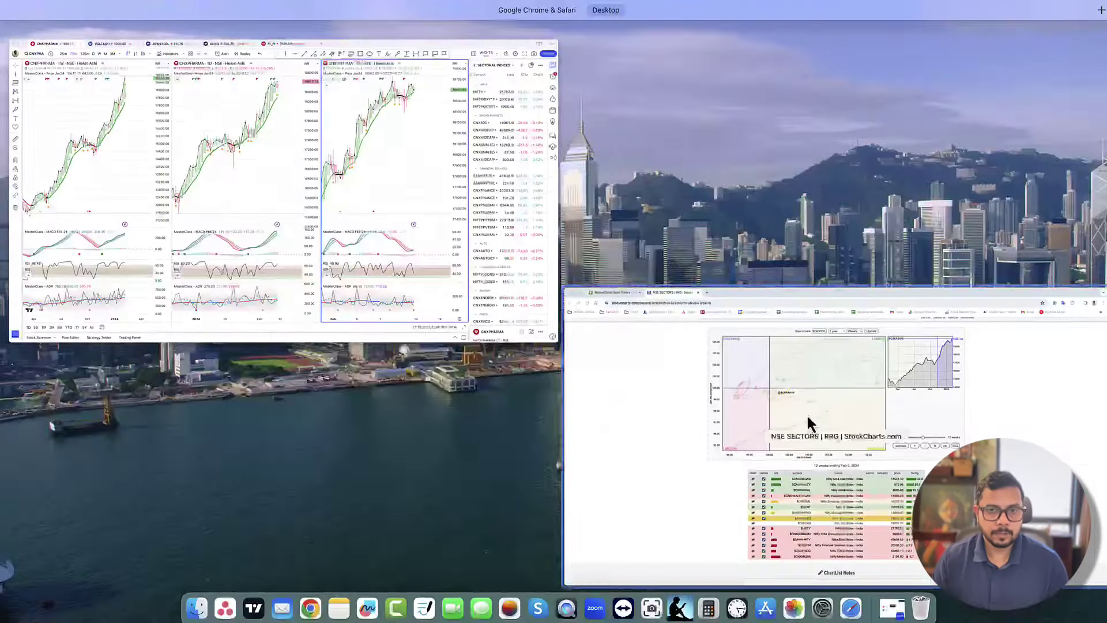
Set the RRG Tail Length slider to 1 week, then bring TradingView back to front.
left_click(807, 413)
scroll(808, 414, "down", 1)
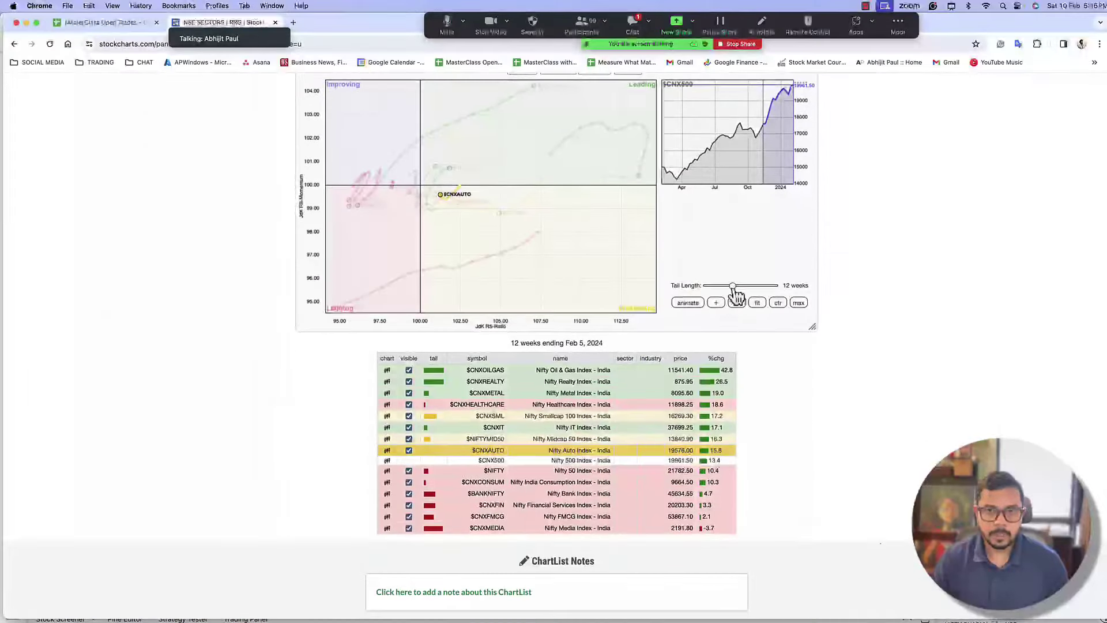
left_click_drag(733, 292, 708, 289)
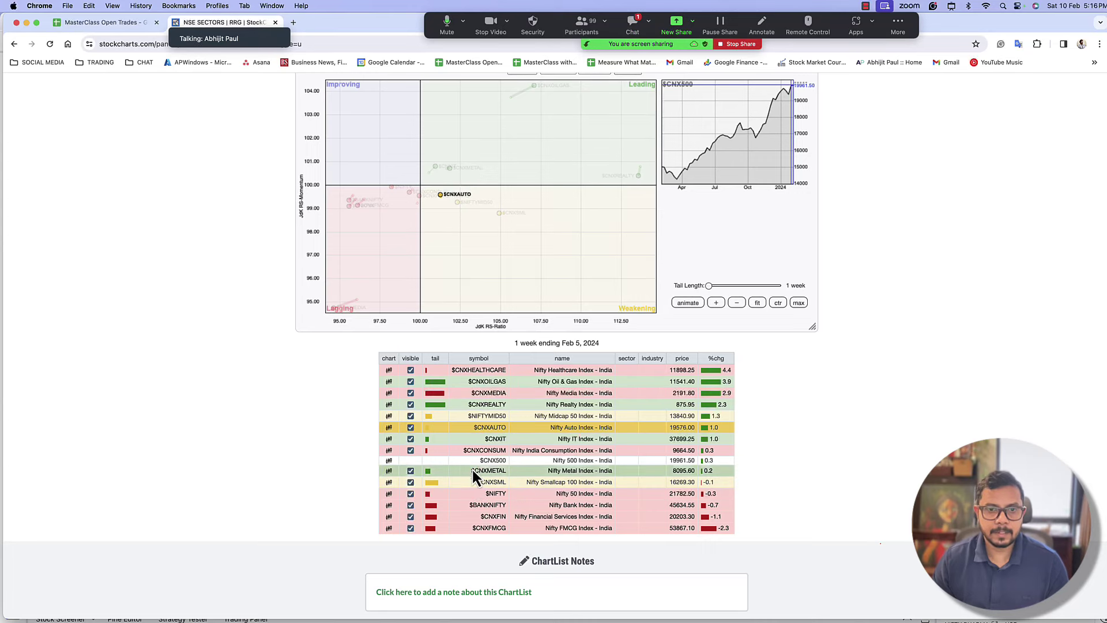
scroll(508, 489, "up", 5)
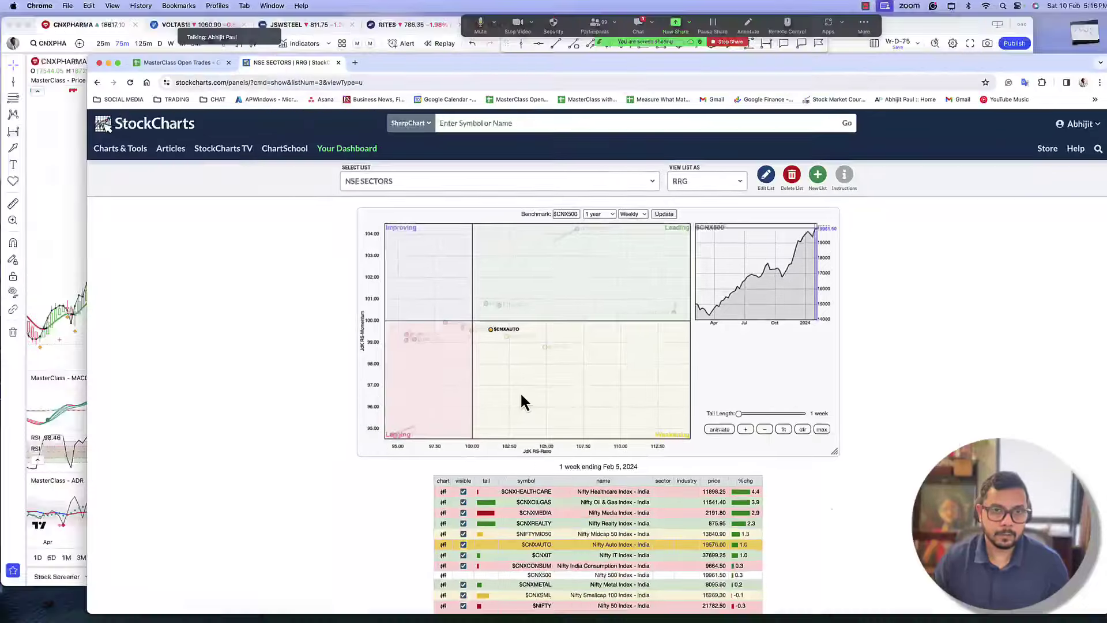
key("ctrl+Up")
left_click(377, 234)
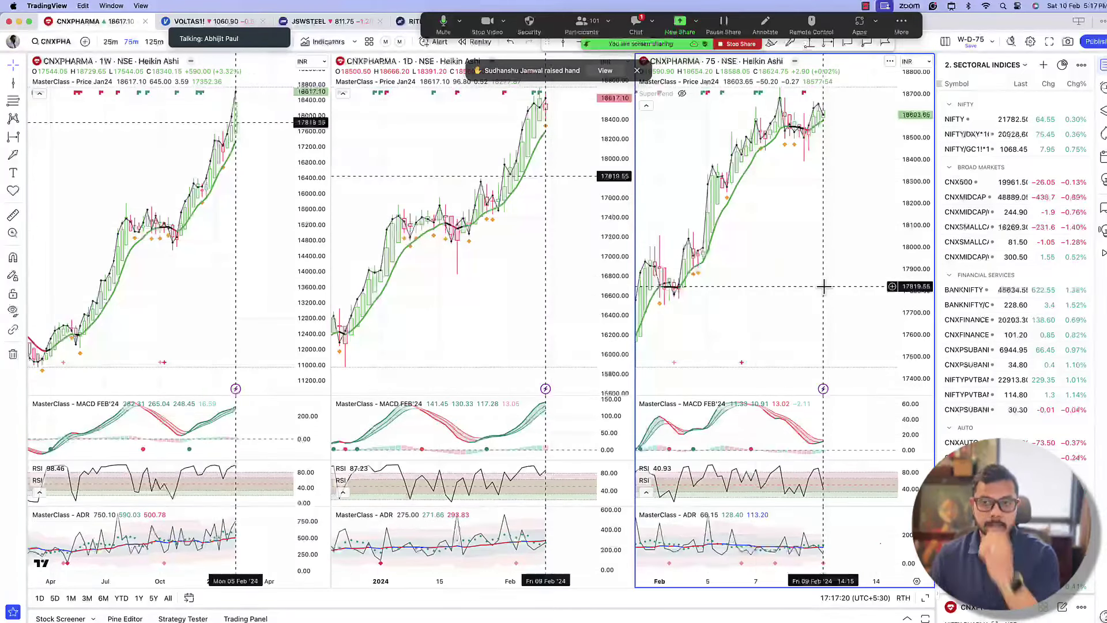
left_click(636, 70)
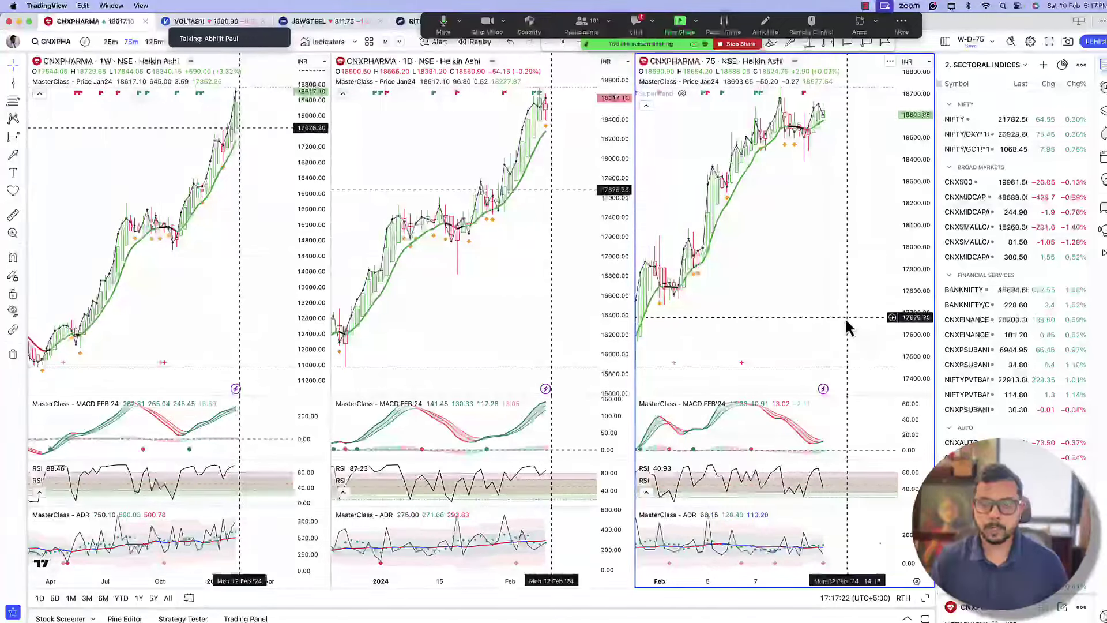